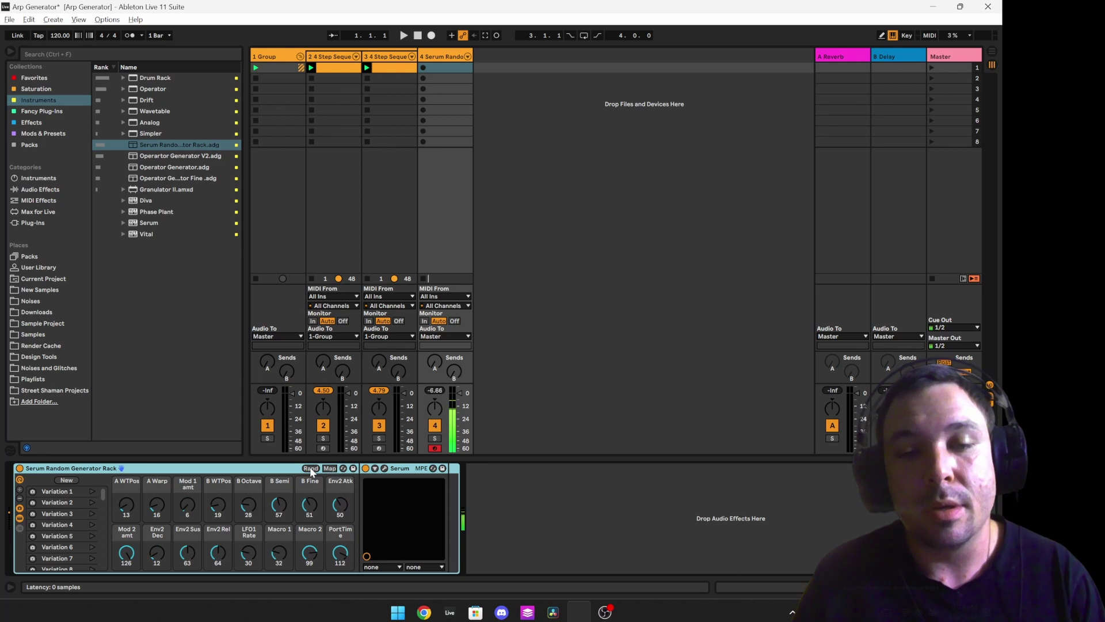
Open Serum's interface from the Serum Random Generator Rack and randomize the rack's macros repeatedly.
left_click(384, 468)
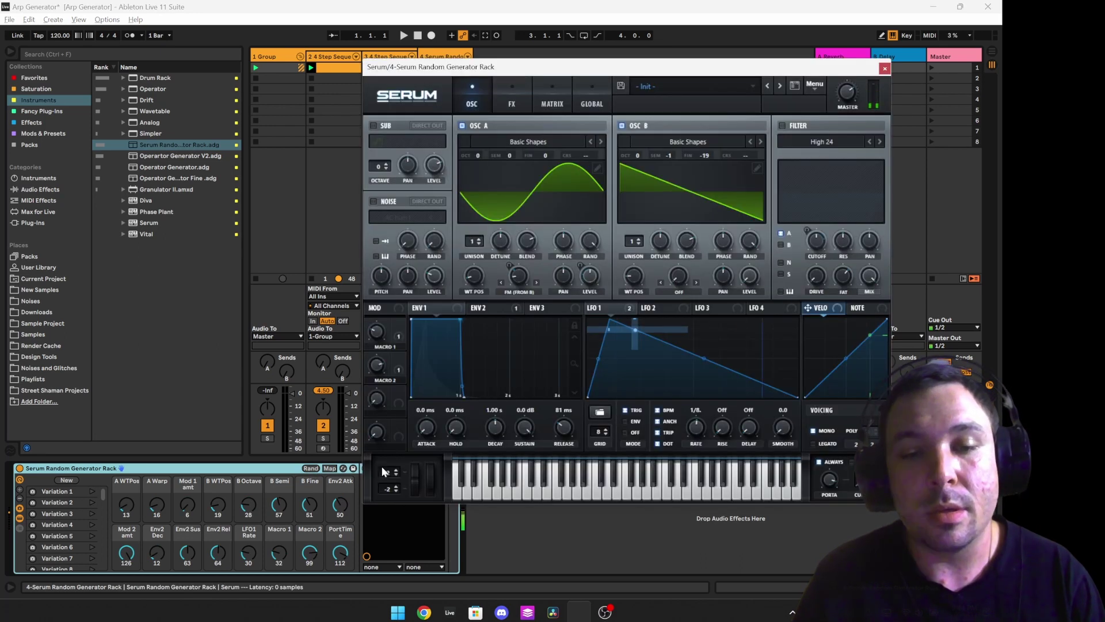
left_click(311, 468)
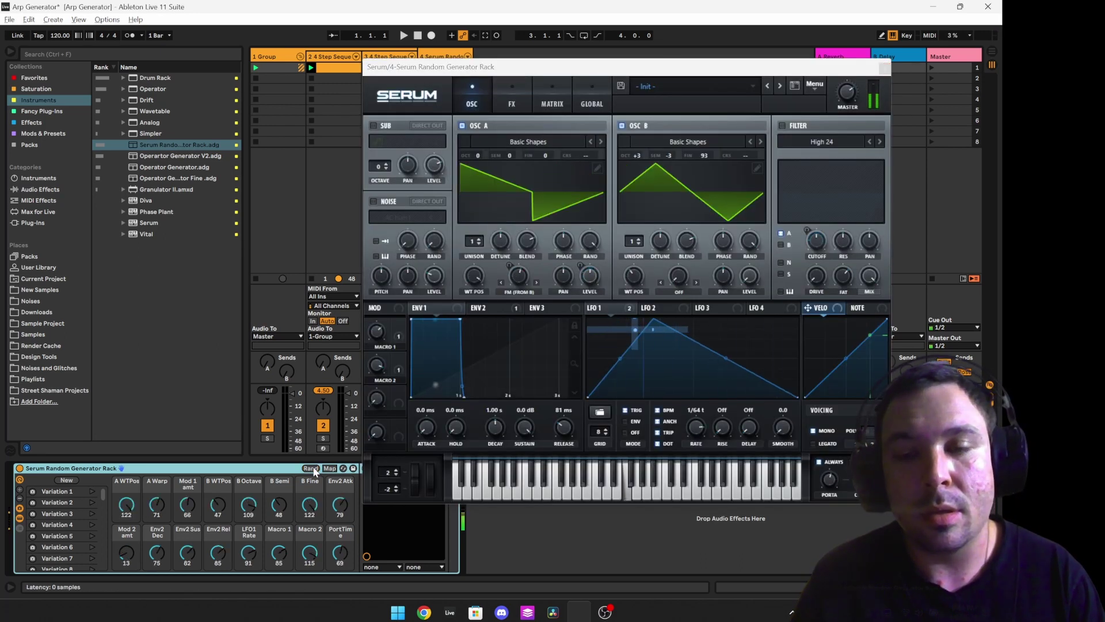
left_click(311, 468)
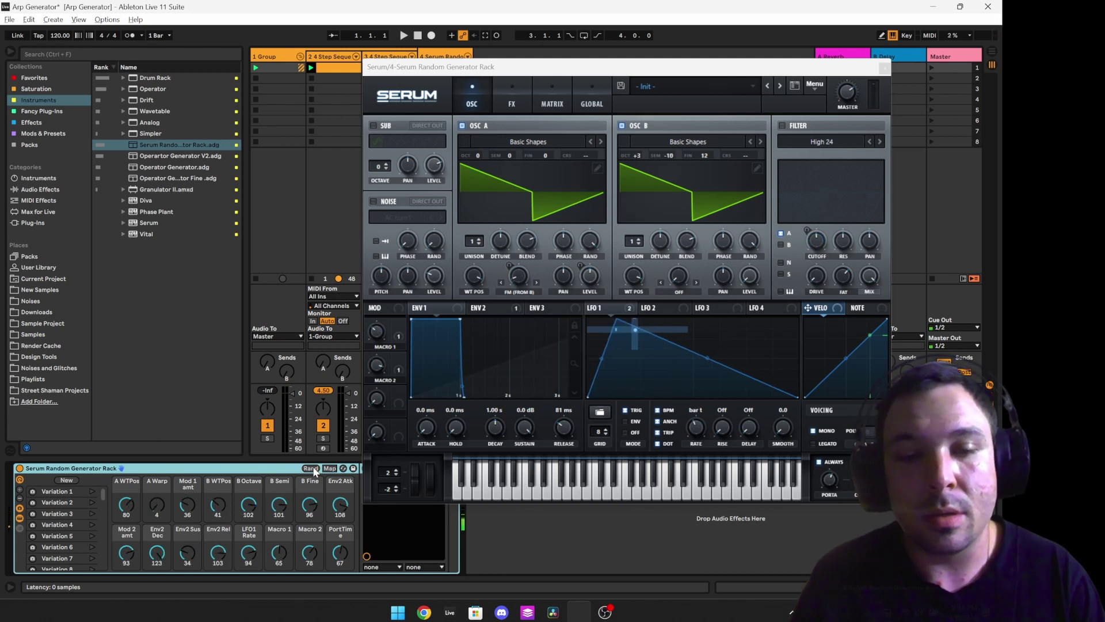
left_click(312, 469)
left_click(311, 469)
left_click(311, 468)
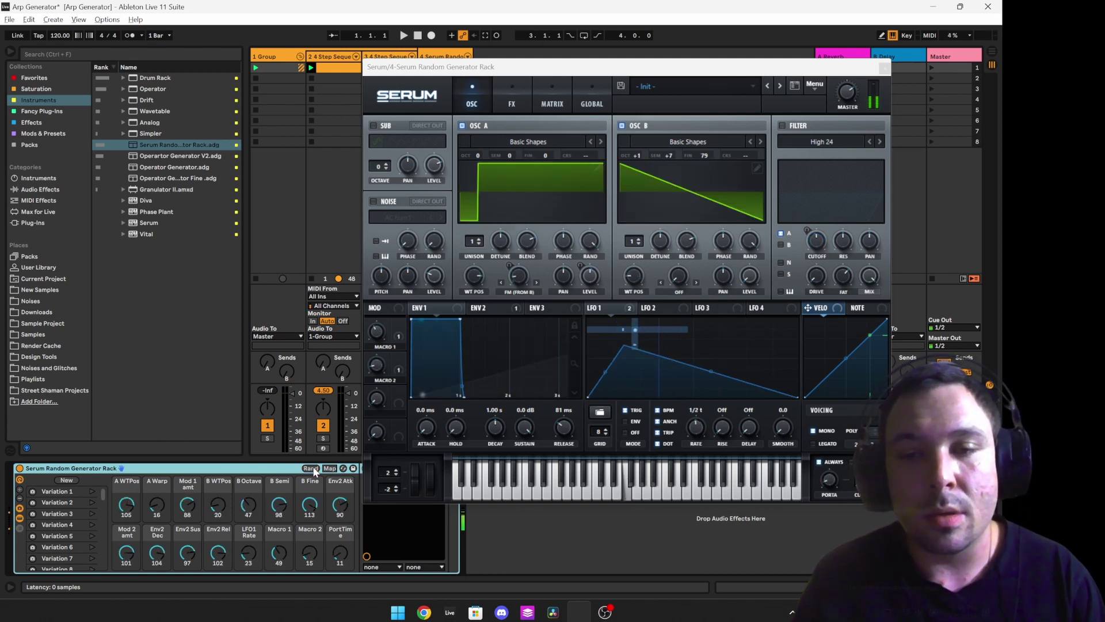
left_click(311, 469)
left_click(311, 469)
left_click(312, 469)
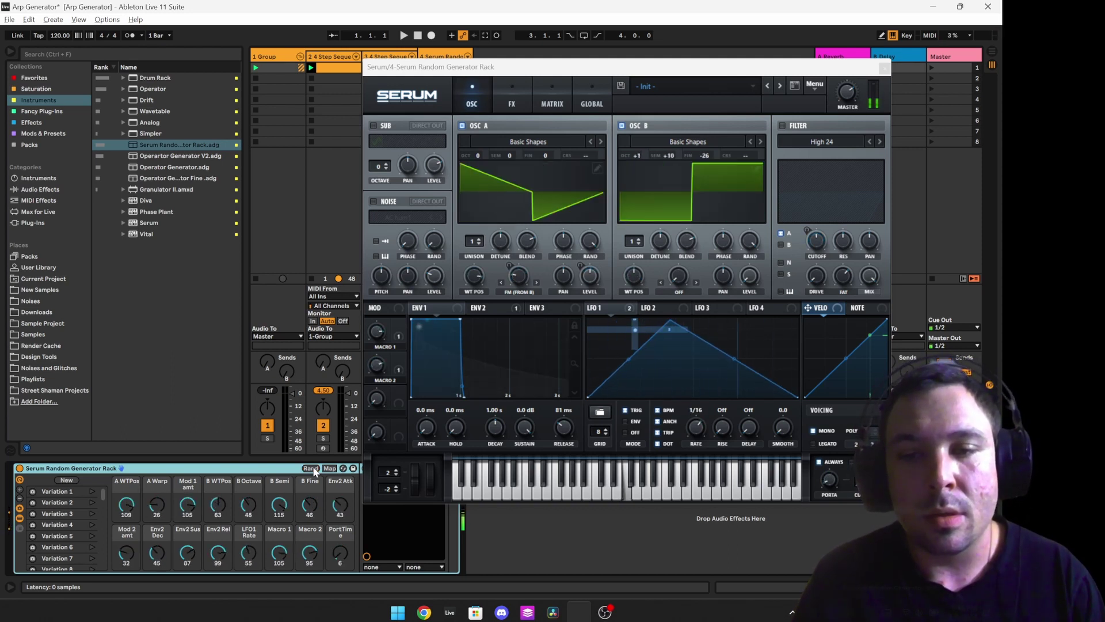
left_click(312, 469)
Replace the random generator rack on track 4 with a fresh Serum instrument and open its interface.
key("Delete")
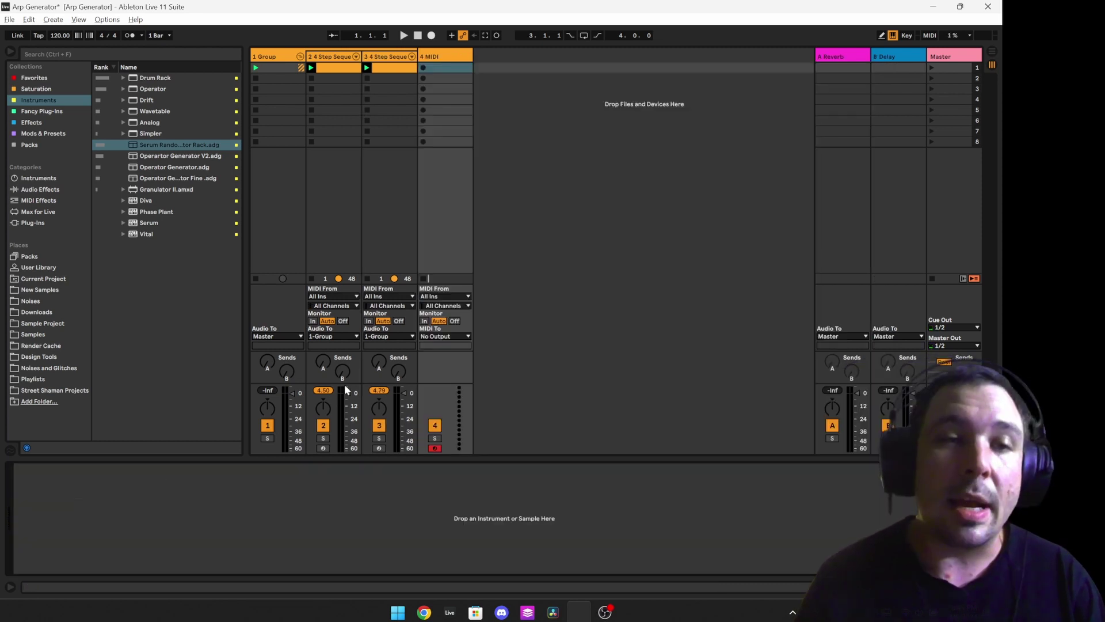
double_click(157, 223)
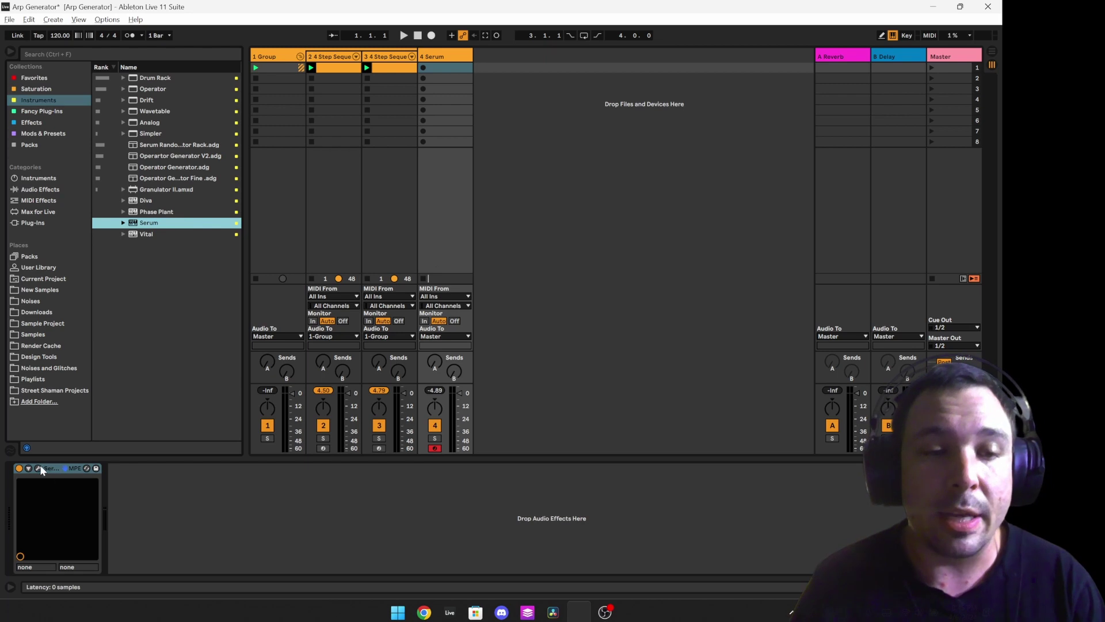
left_click(38, 468)
Assign LFO 1 to oscillator A's semitone control and draw a four-step stair shape in LFO 1.
left_click_drag(621, 317, 516, 164)
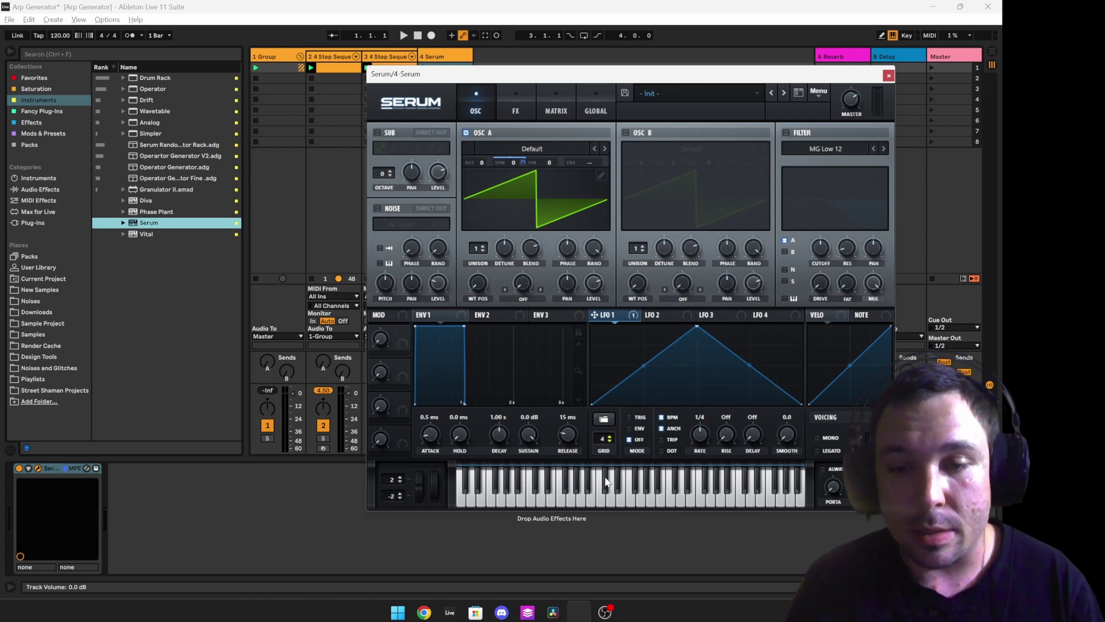
left_click_drag(679, 403, 727, 350)
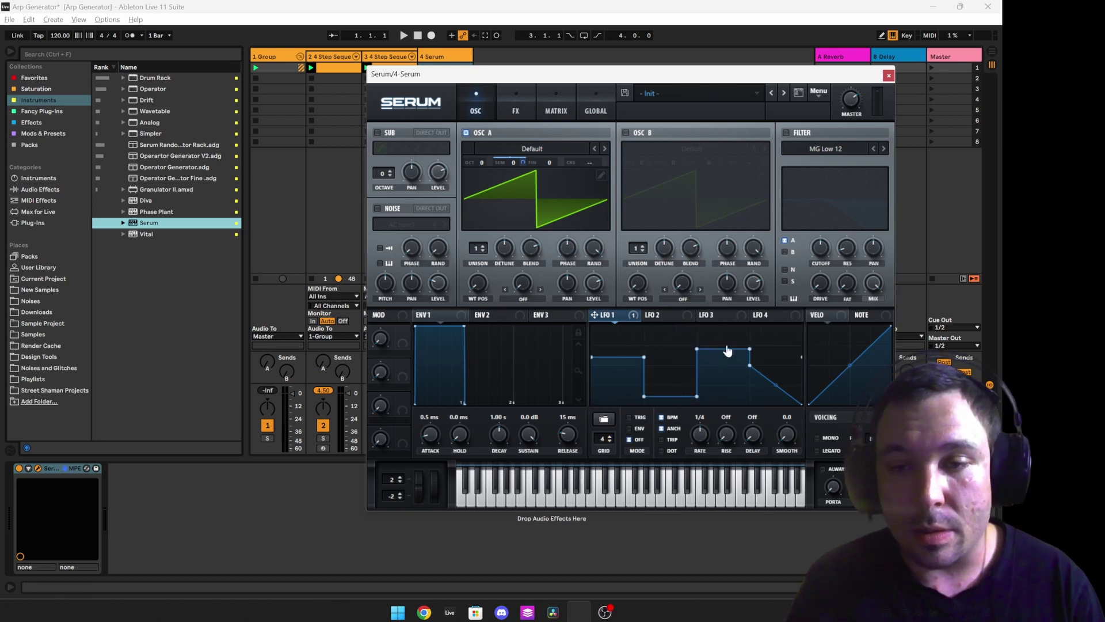
left_click(782, 378)
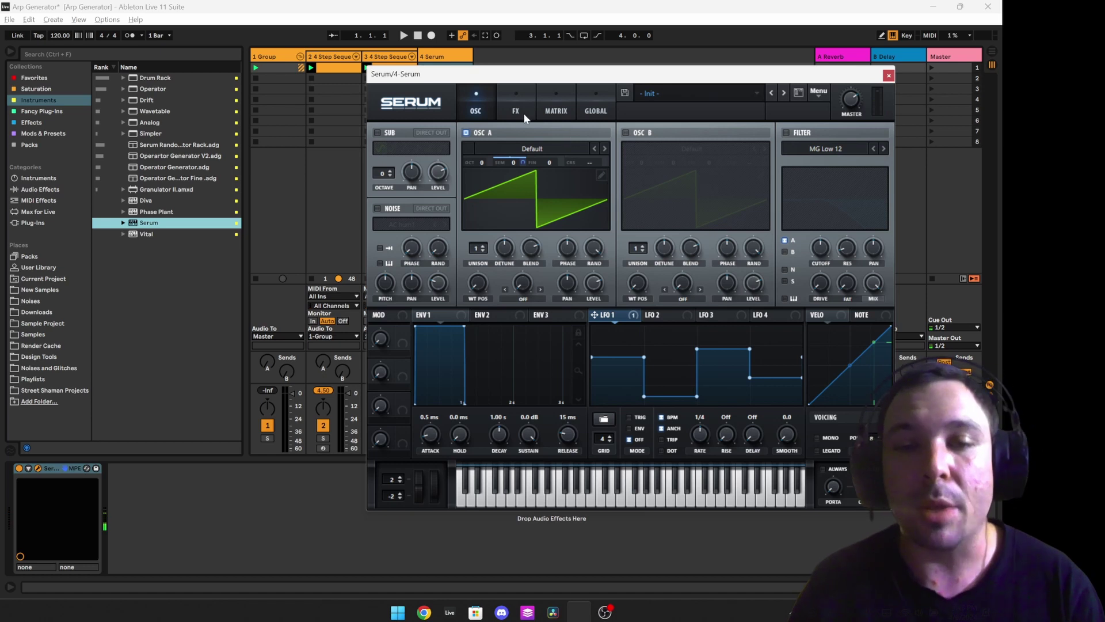
Group Serum into an Instrument Rack and show its macro controls, expanded to all 16.
key("ctrl+g")
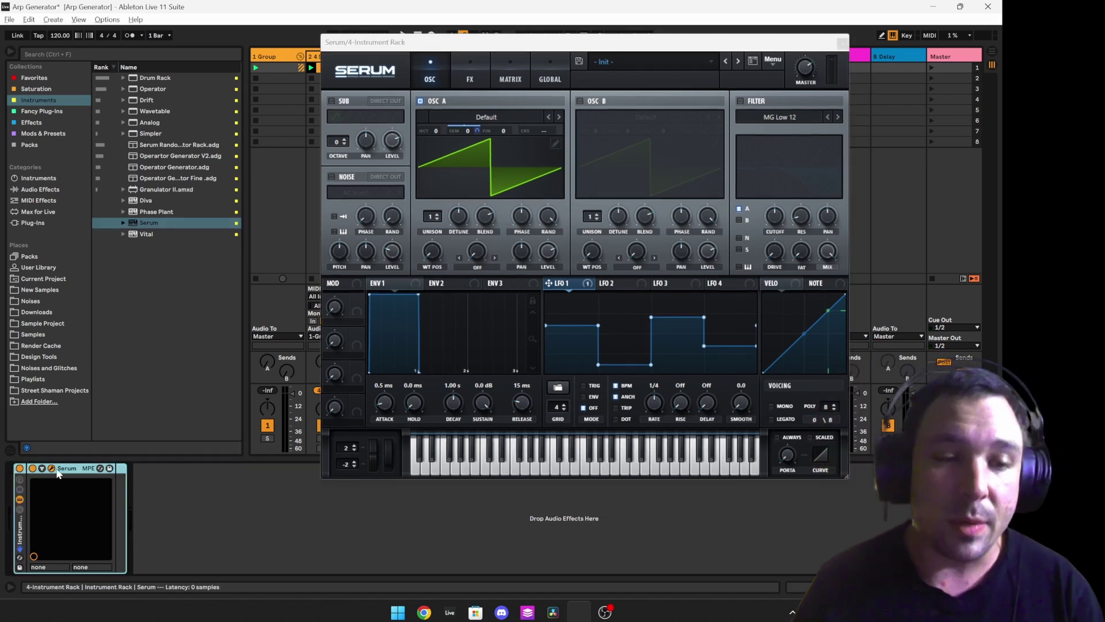
left_click(20, 480)
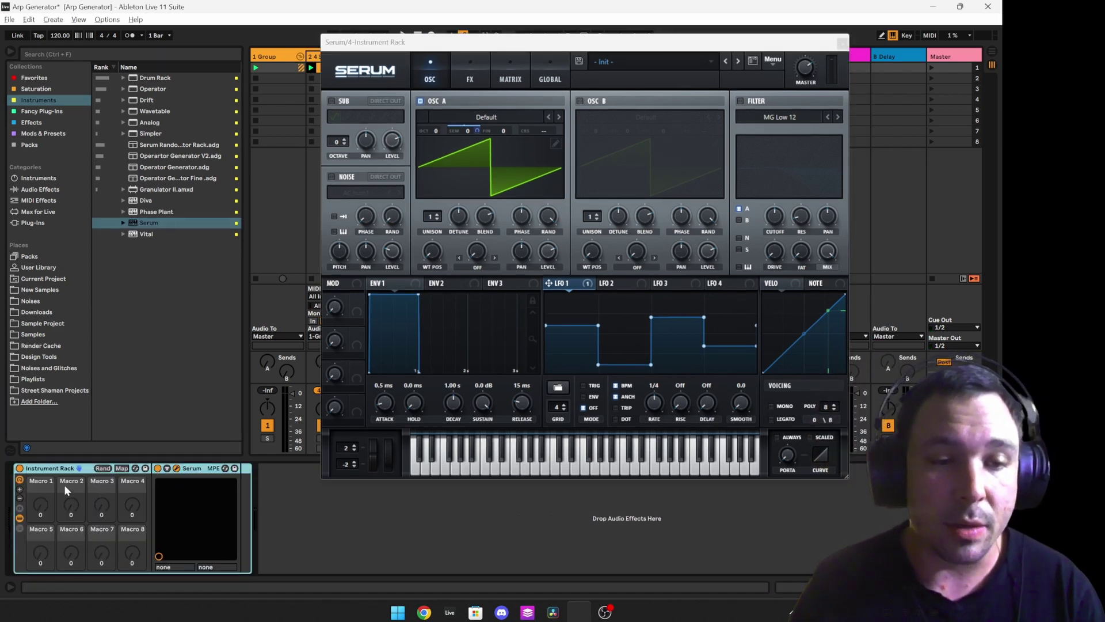
left_click(20, 490)
left_click(21, 490)
left_click(21, 490)
left_click(20, 490)
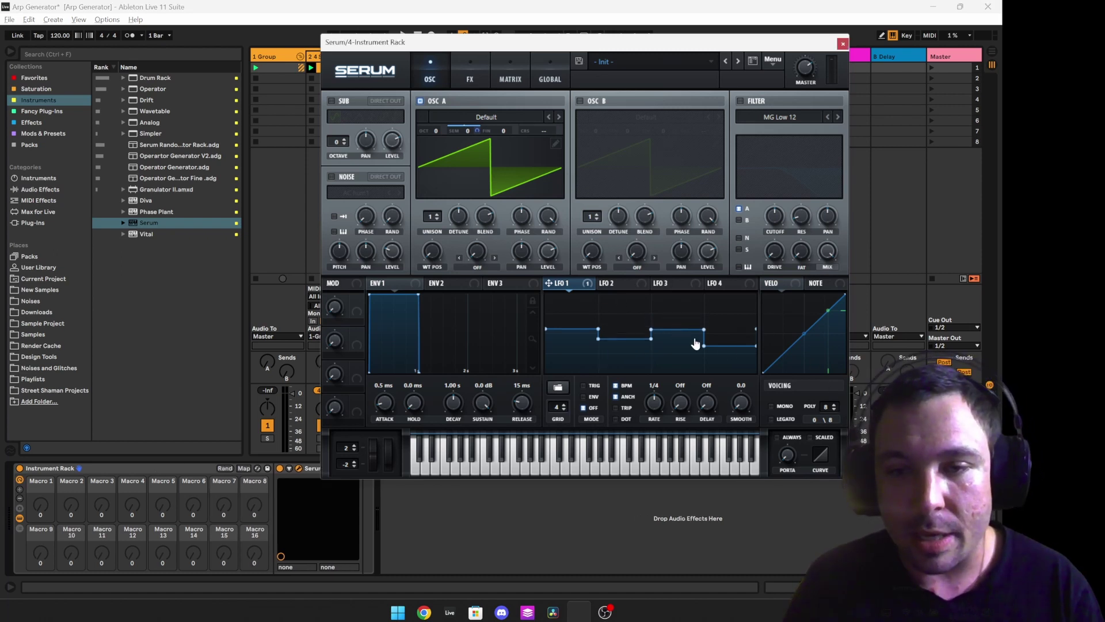
Even out the LFO 1 steps so that they sit close to the middle of the graph.
left_click(728, 341)
left_click_drag(730, 337, 730, 336)
left_click_drag(580, 329, 580, 330)
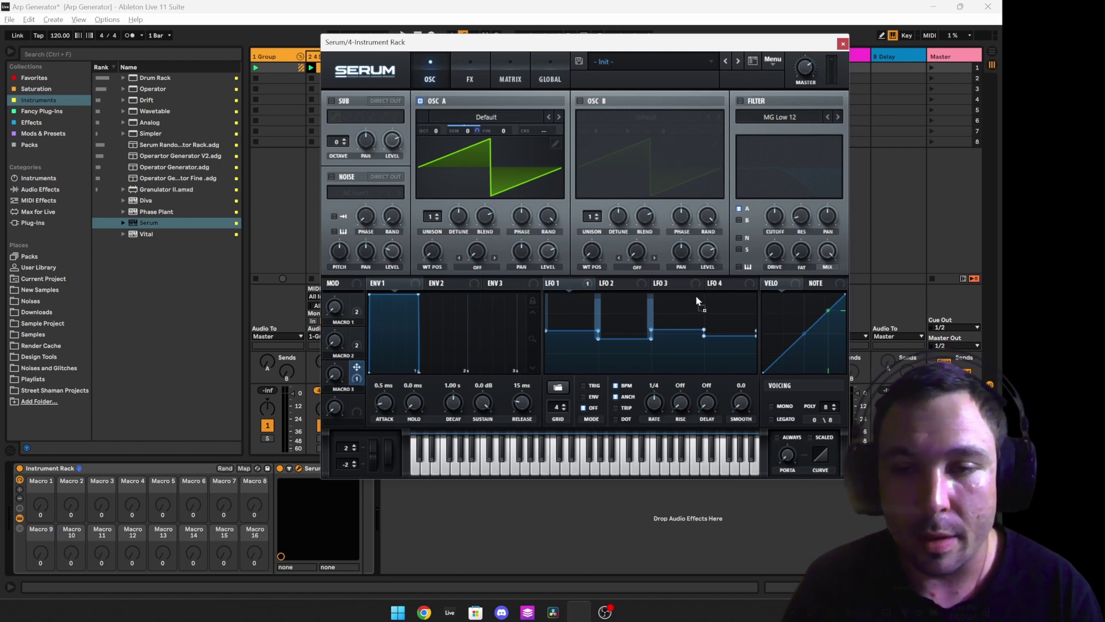
Assign Serum's Macros 1 to 4 to the LFO 1 shape's points, with two points per macro.
left_click_drag(708, 347, 704, 340)
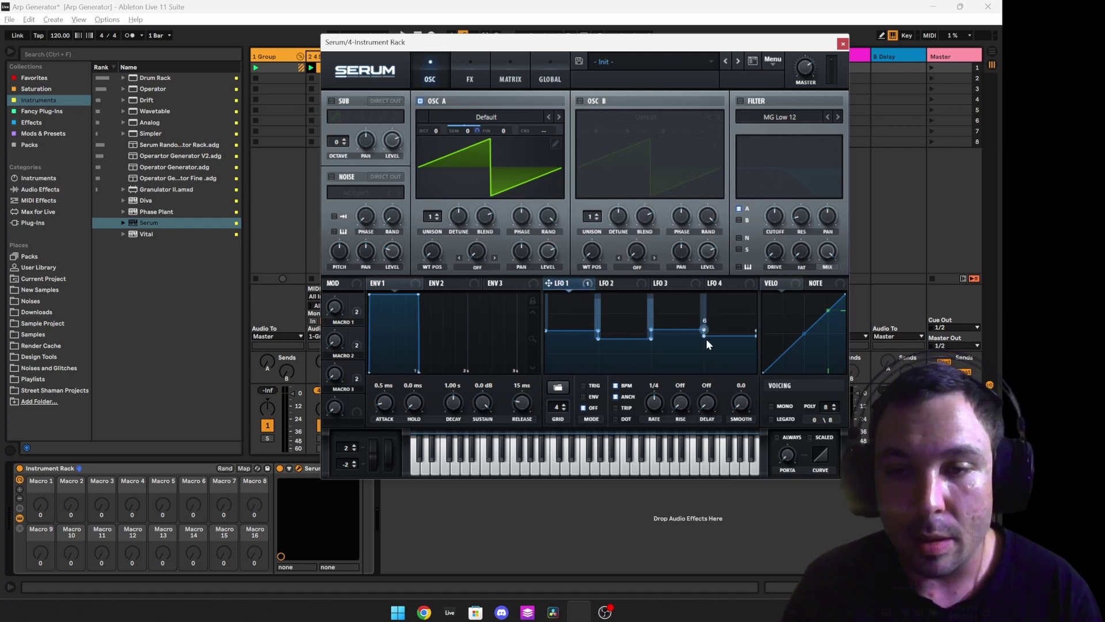
left_click_drag(356, 405, 696, 357)
left_click_drag(356, 410, 754, 349)
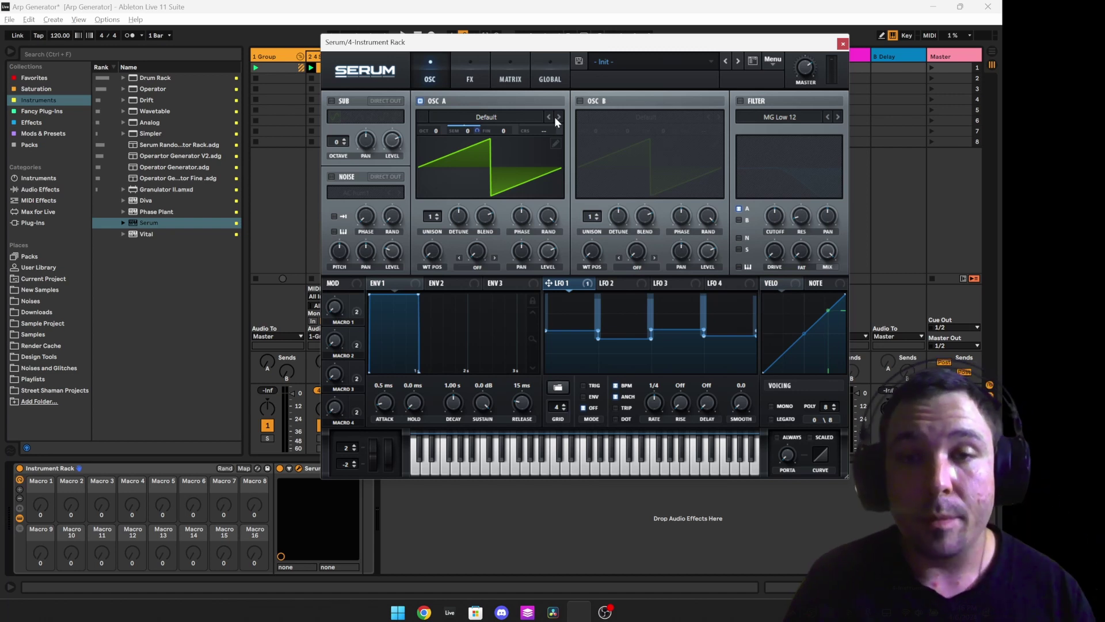
Make all eight macro routings to LFO Bus 1 through 8 bidirectional in Serum's modulation matrix.
left_click(514, 78)
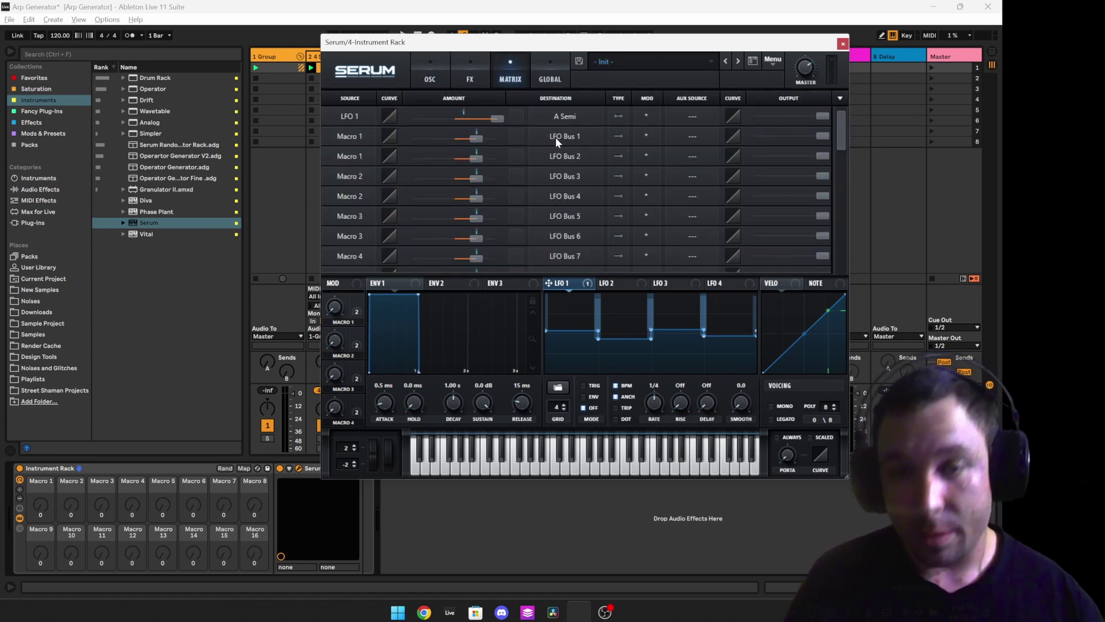
left_click(618, 135)
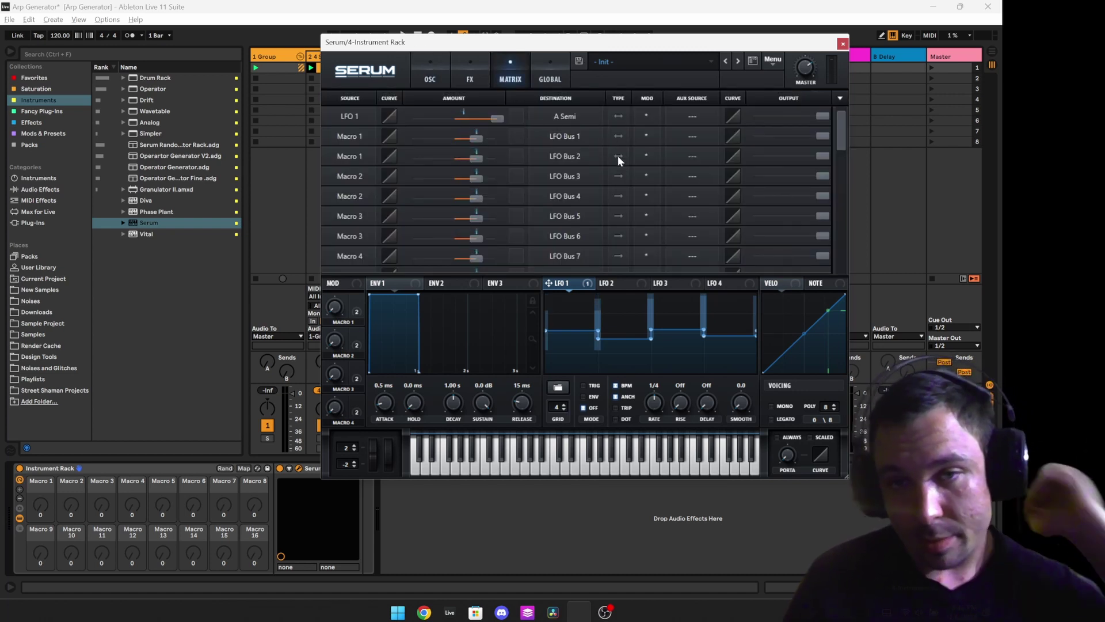
left_click(617, 156)
left_click(617, 175)
left_click(618, 196)
left_click(618, 216)
left_click(617, 236)
scroll(591, 204, "down", 1)
left_click(619, 238)
scroll(581, 207, "down", 1)
left_click(619, 229)
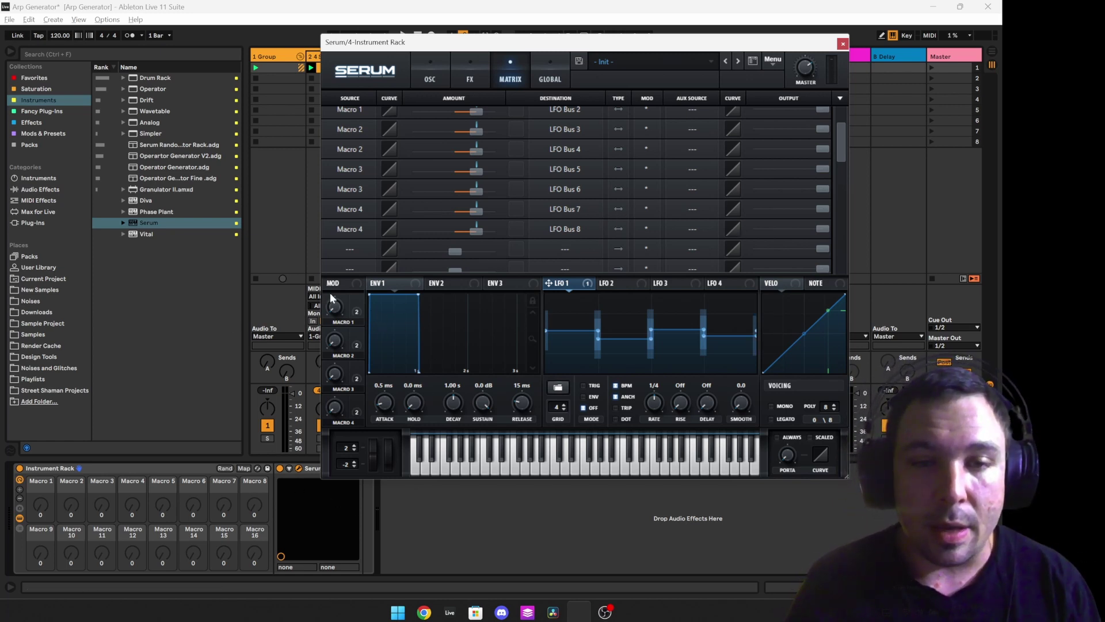
Enable the rack's macro mapping, expose Serum's Macros 1 to 4 as device parameters, and close Serum's interface.
left_click(244, 468)
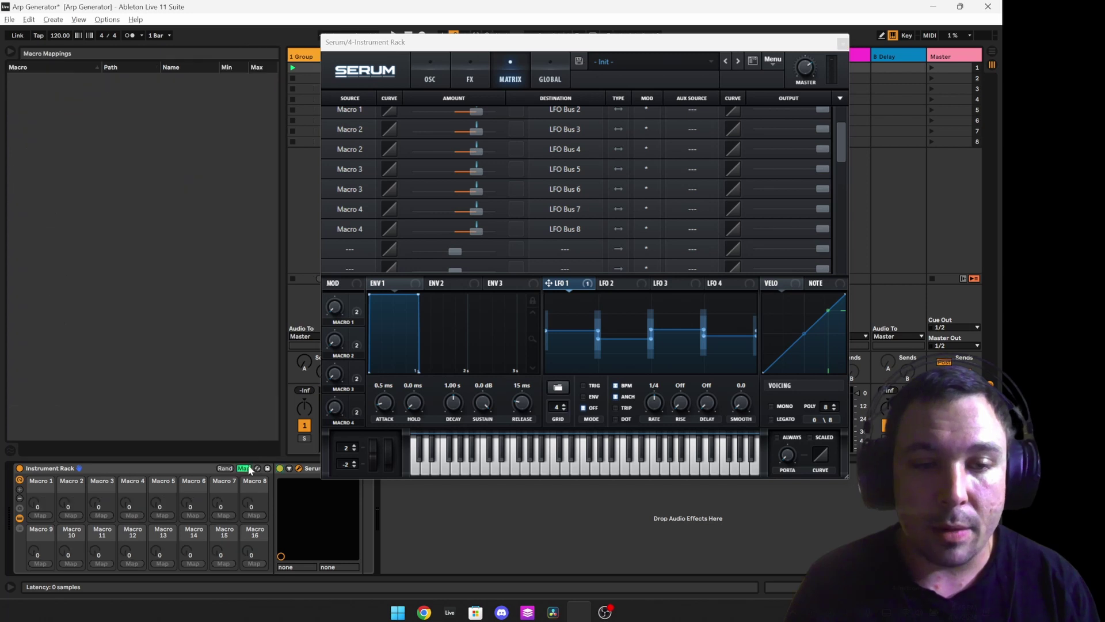
left_click(336, 307)
left_click(335, 340)
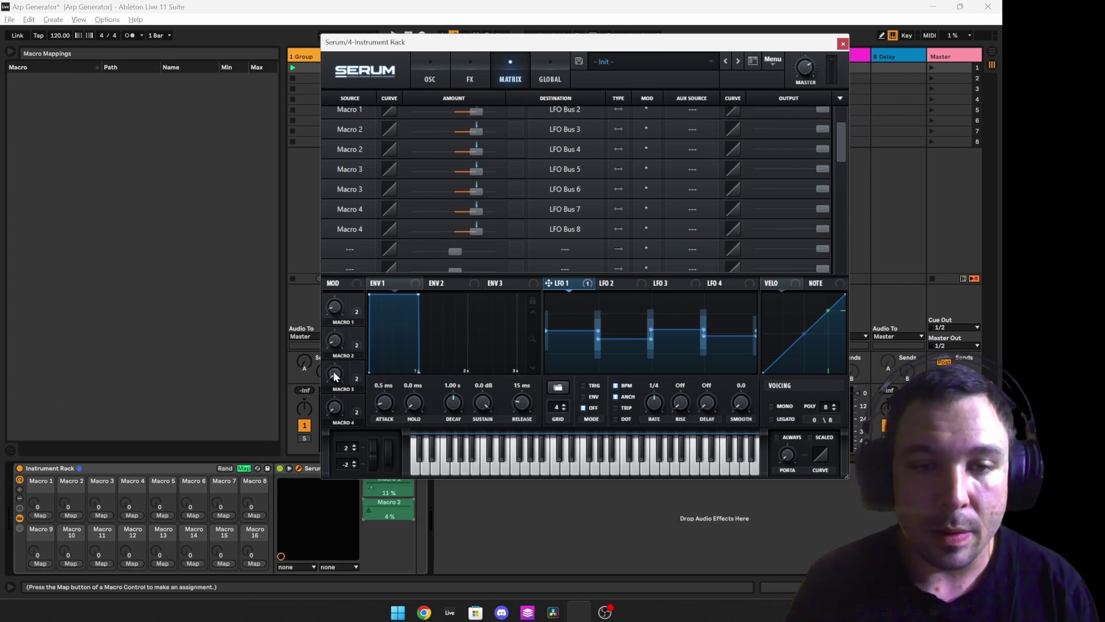
left_click(334, 373)
left_click(334, 406)
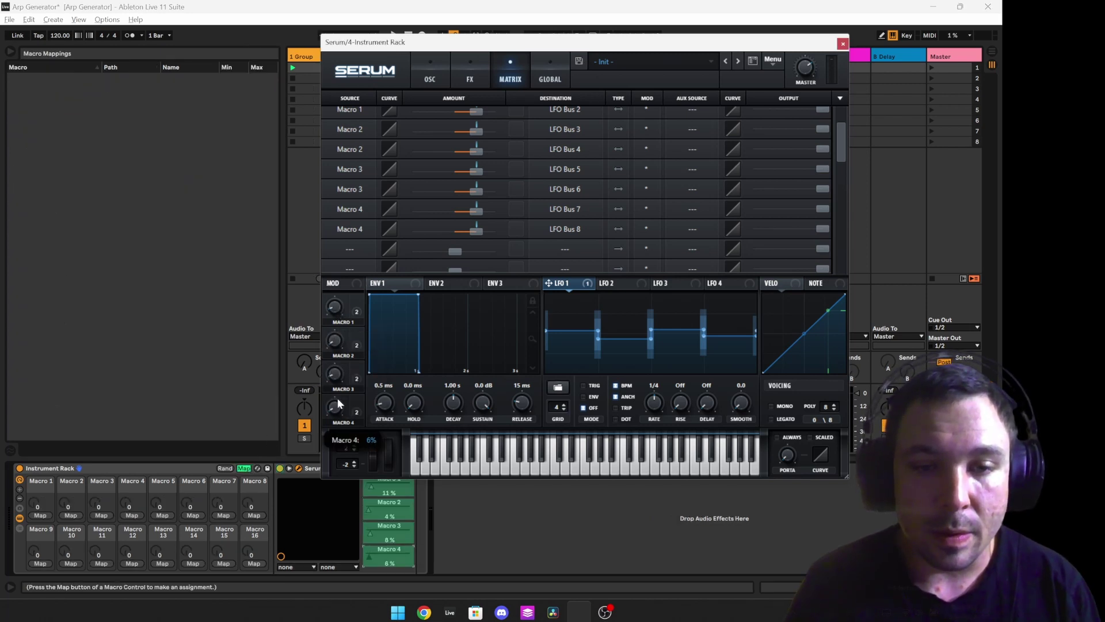
left_click(842, 45)
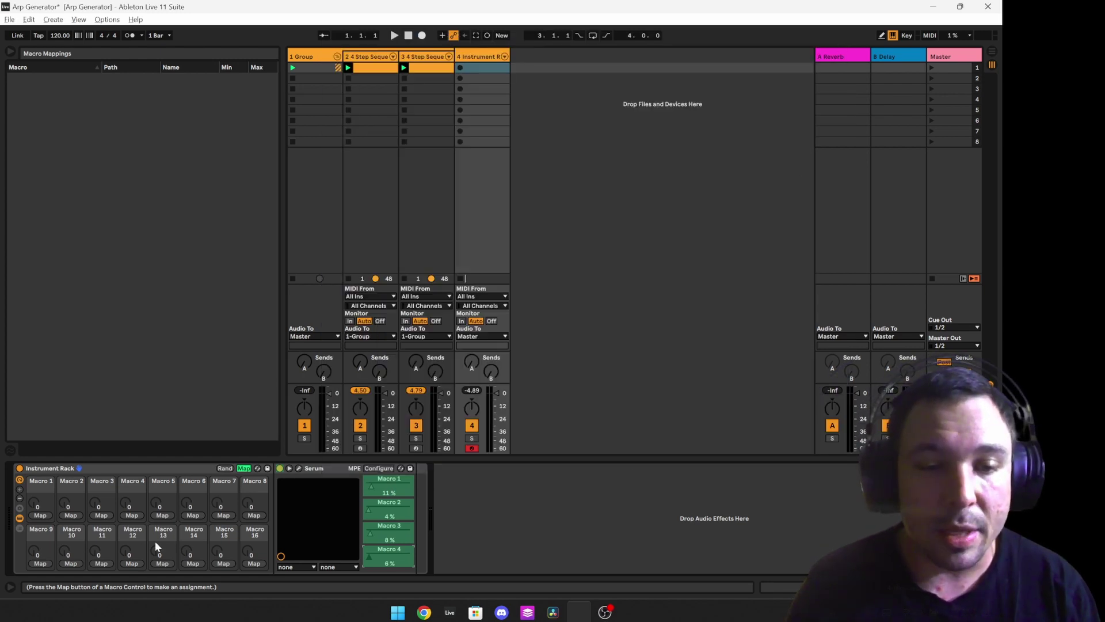
Map Serum's Macros 1, 2, 3 and 4 to rack Macros 13, 14, 15 and 16 respectively.
right_click(389, 486)
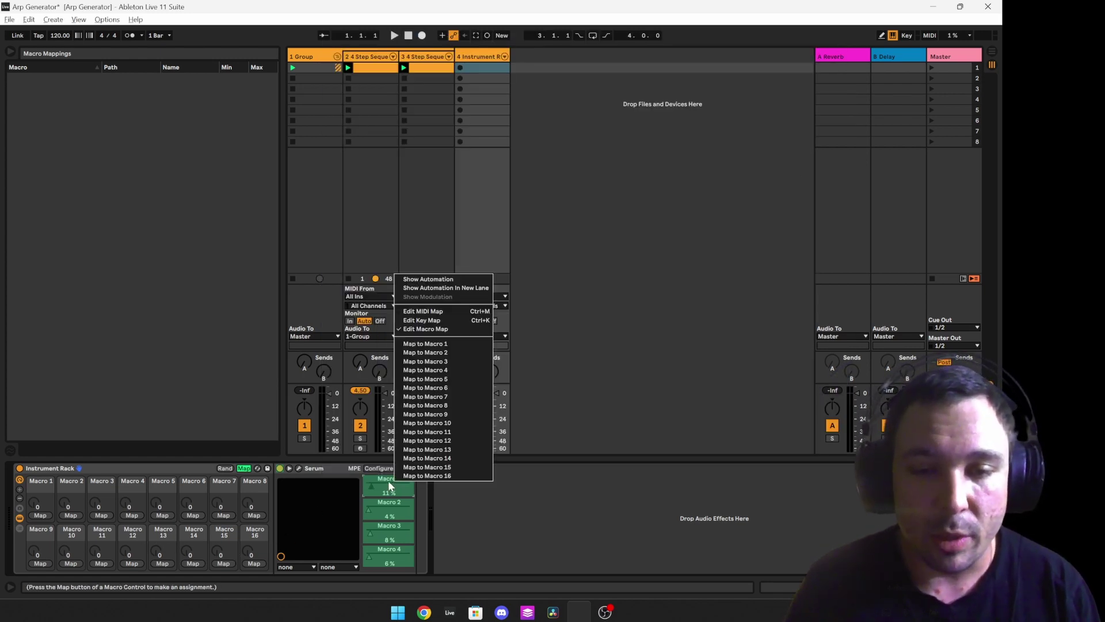
left_click(462, 449)
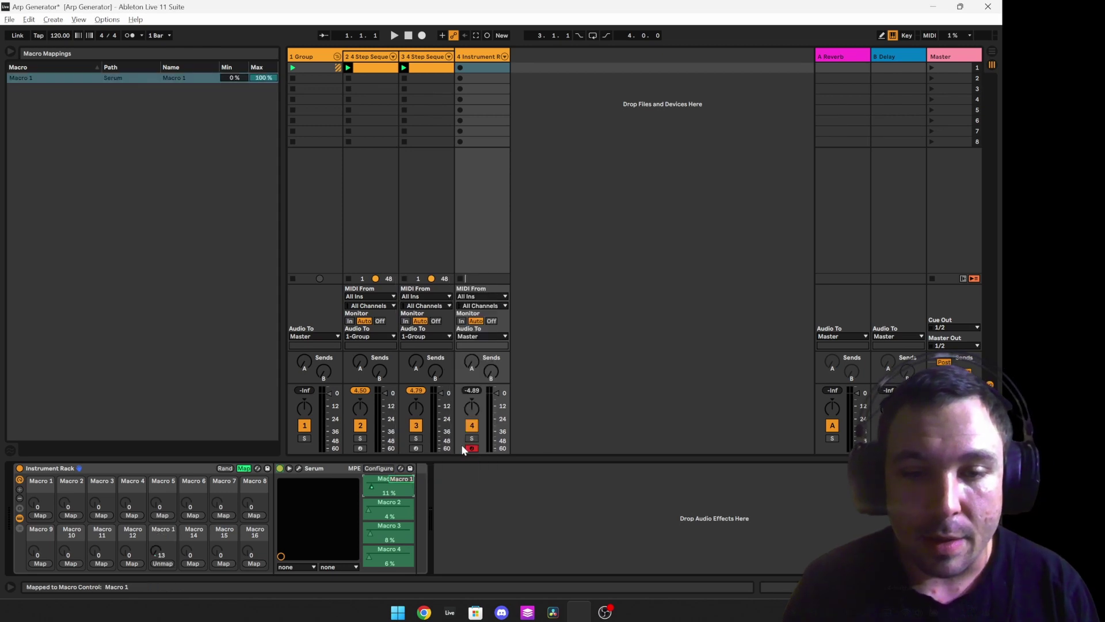
right_click(401, 503)
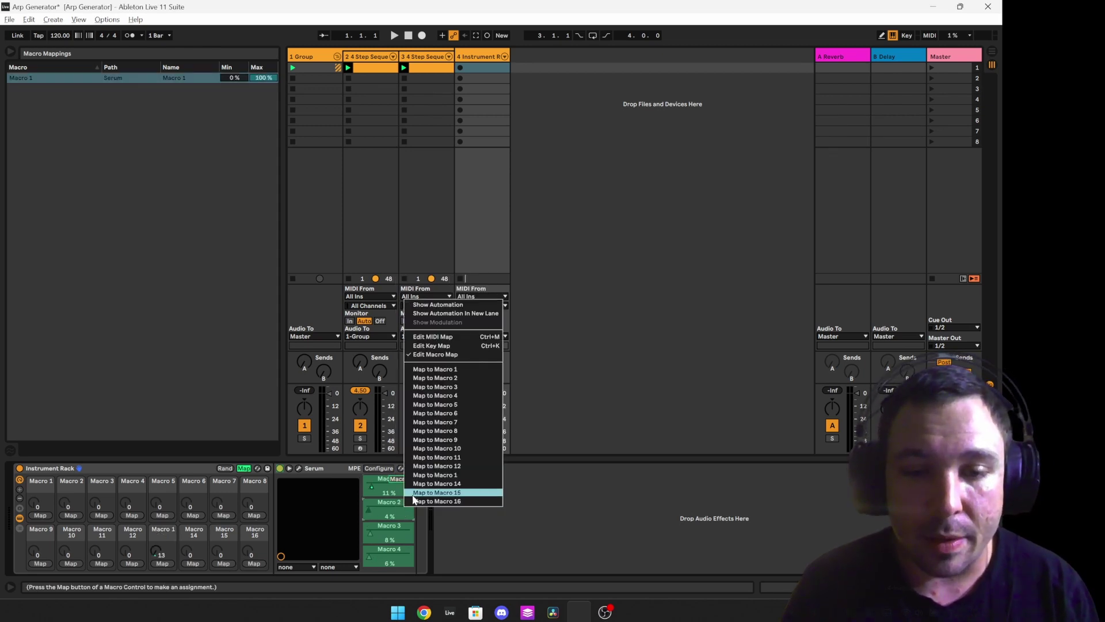
left_click(456, 485)
right_click(395, 529)
left_click(442, 518)
right_click(390, 557)
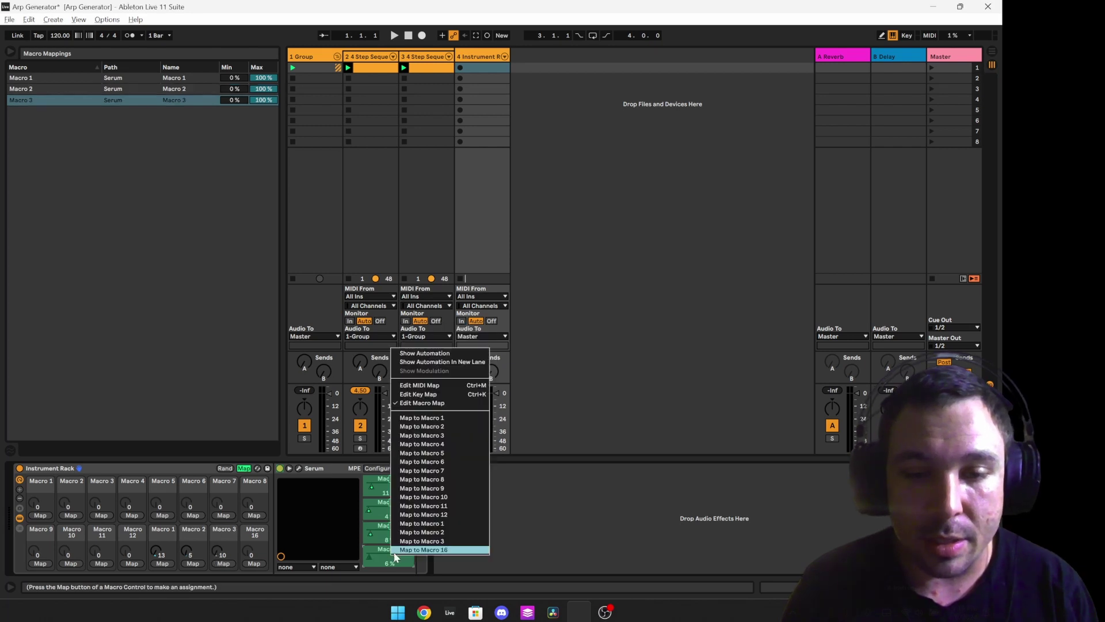
left_click(427, 549)
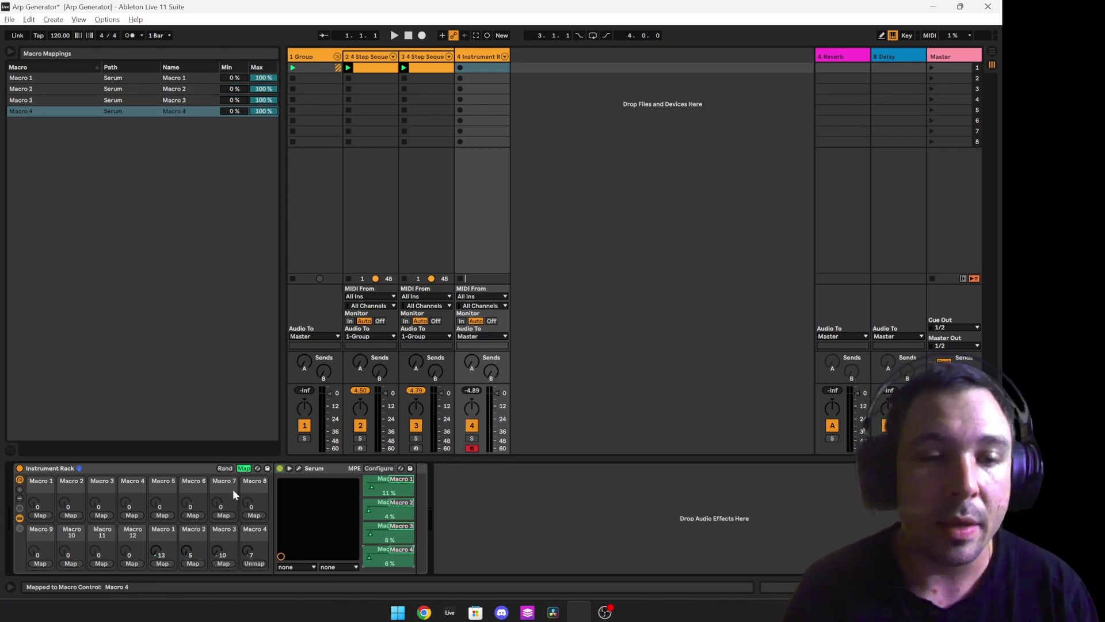
Randomize the rack's macros several times, reopening Serum's interface to watch the LFO 1 steps.
left_click(226, 468)
left_click(226, 468)
left_click(226, 468)
left_click(225, 468)
left_click(299, 468)
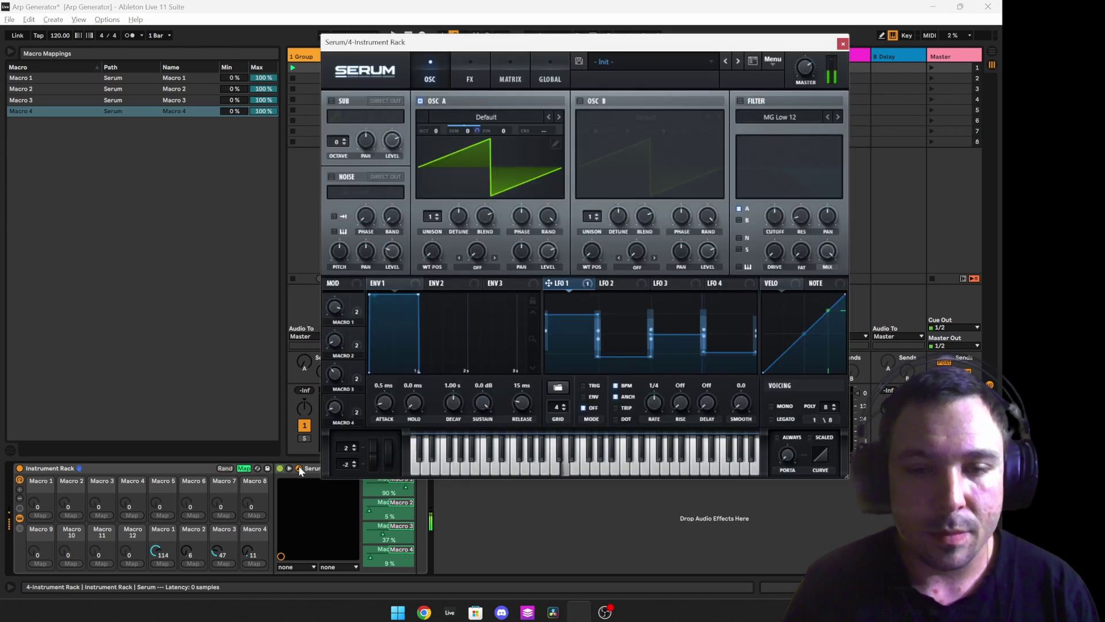
left_click(230, 468)
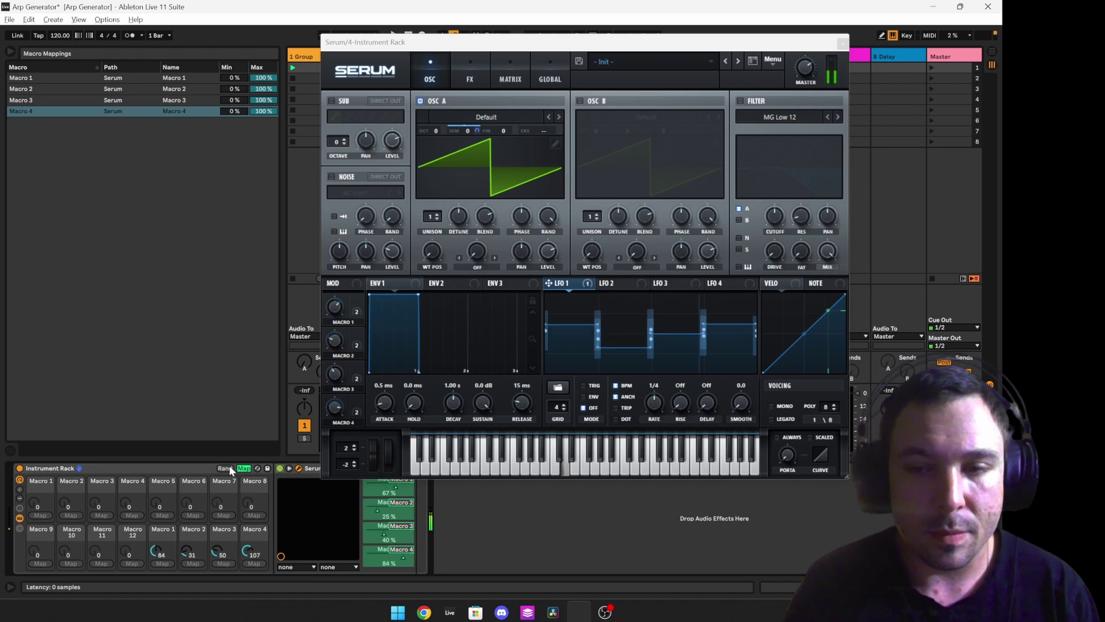
left_click(226, 468)
left_click(229, 466)
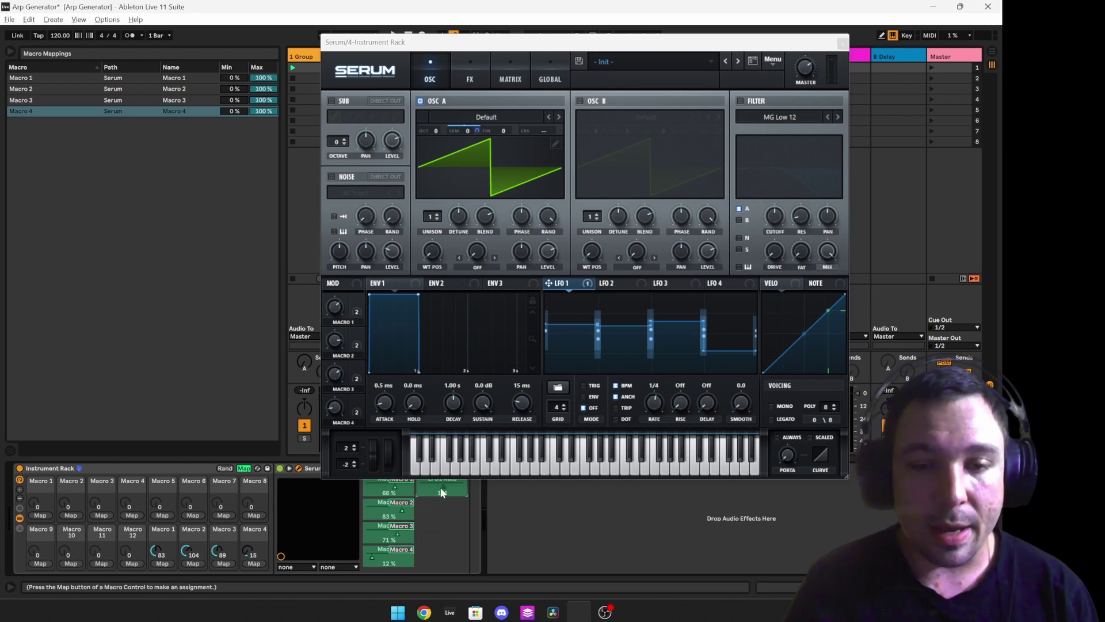
Map Serum's LFO1 Rate to rack Macro 1, colour that macro blue, and set it to 1/32.
right_click(442, 493)
left_click(481, 350)
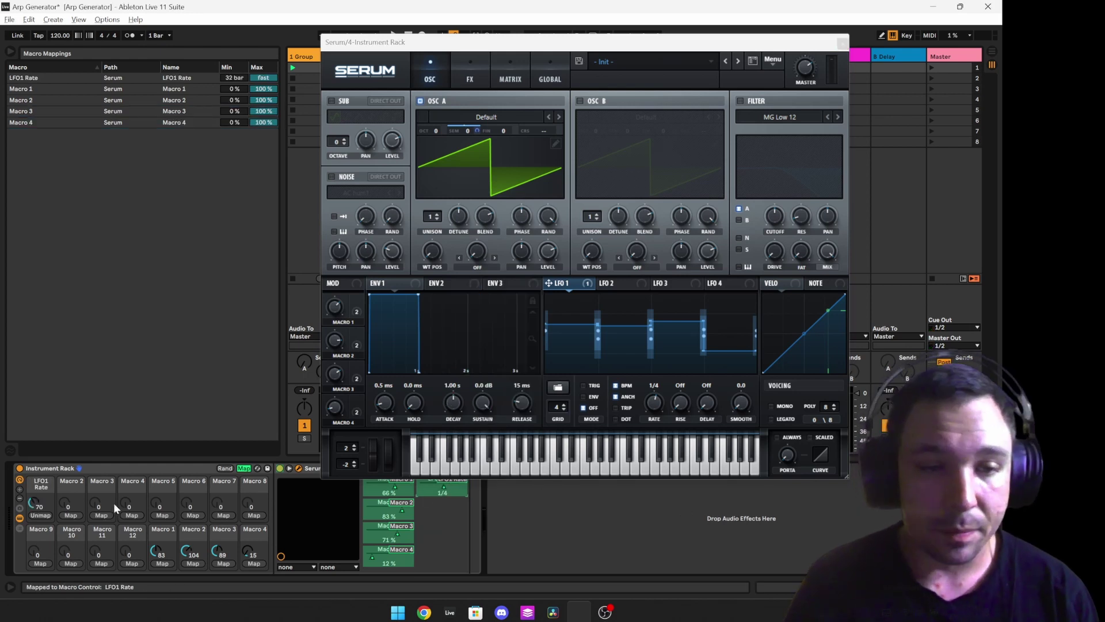
right_click(43, 483)
mouse_move(35, 503)
left_mouse_down()
mouse_move(40, 489)
mouse_move(37, 513)
mouse_move(43, 491)
left_mouse_up()
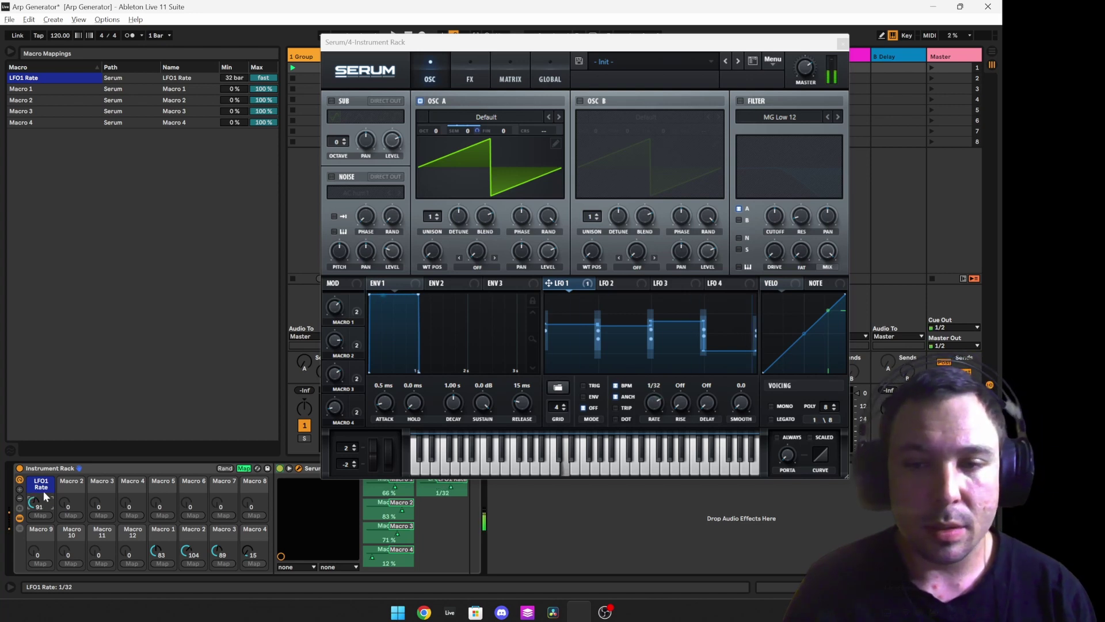
Randomize the rack again a few times with the LFO1 Rate macro included.
left_click(222, 469)
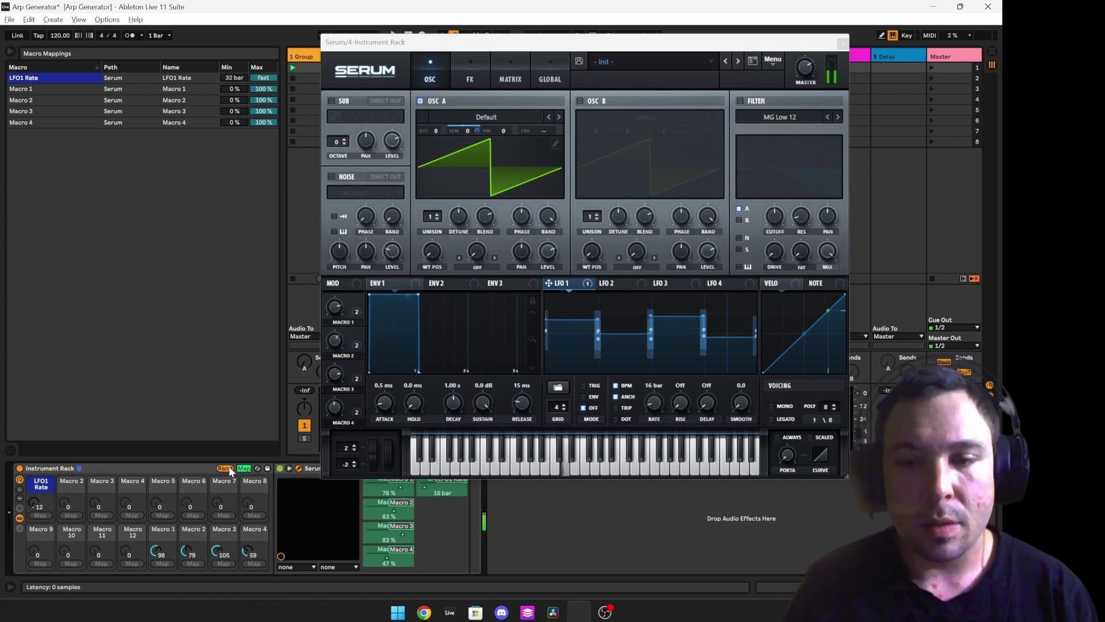
left_click(229, 468)
left_click(226, 469)
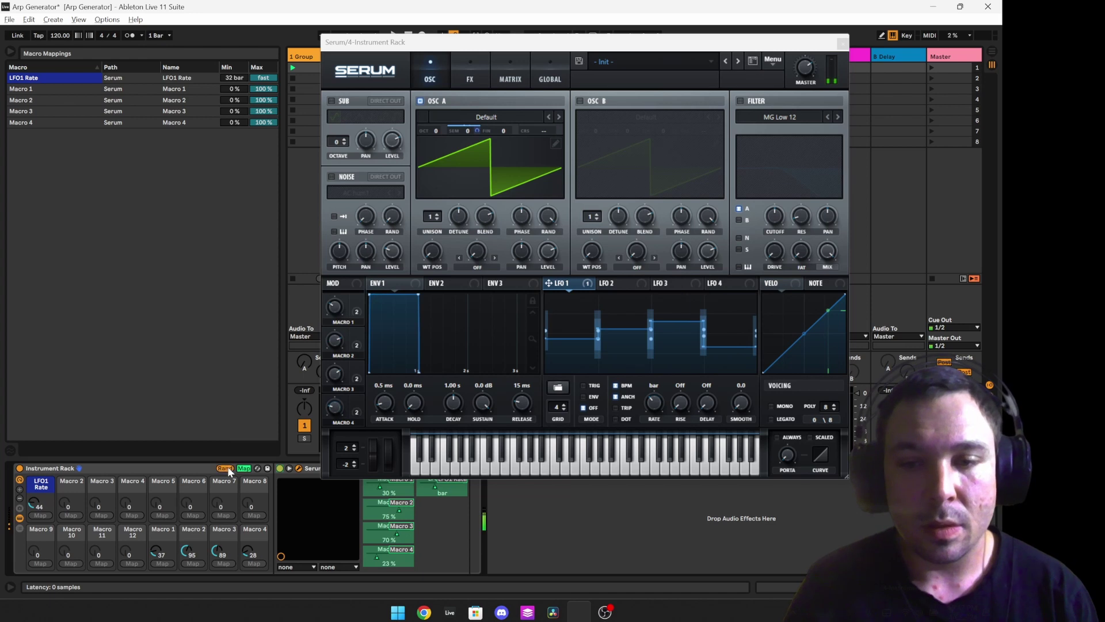
Limit the LFO1 Rate mapping to 2 bar minimum and 1/16 maximum, and enable Trip, Dot and Trig for LFO 1.
left_click(226, 469)
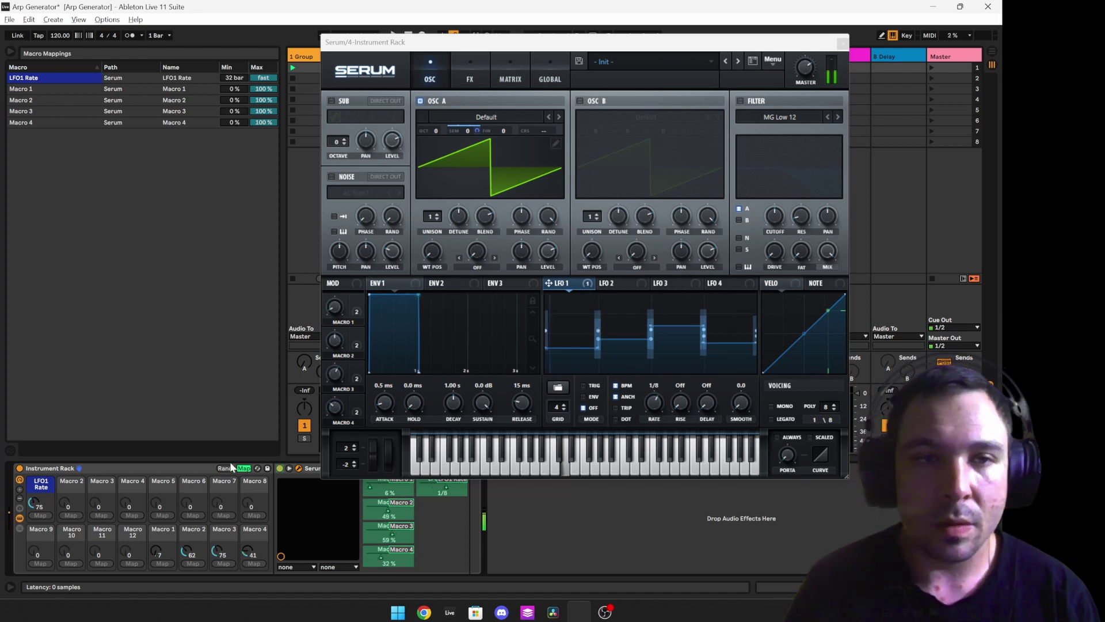
left_click_drag(239, 77, 245, 65)
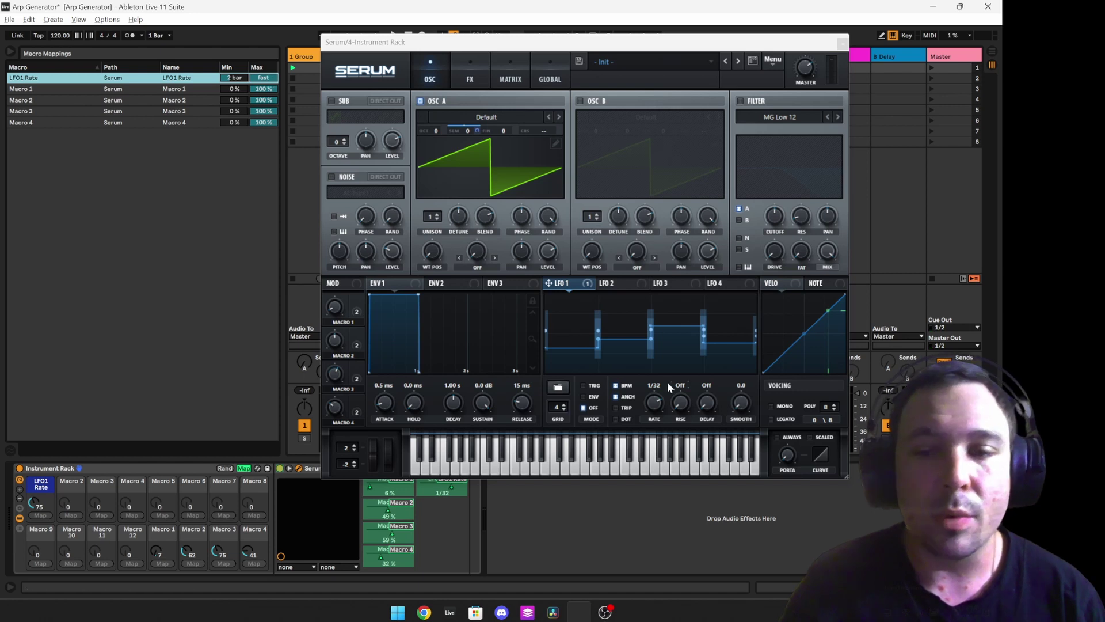
left_click(616, 407)
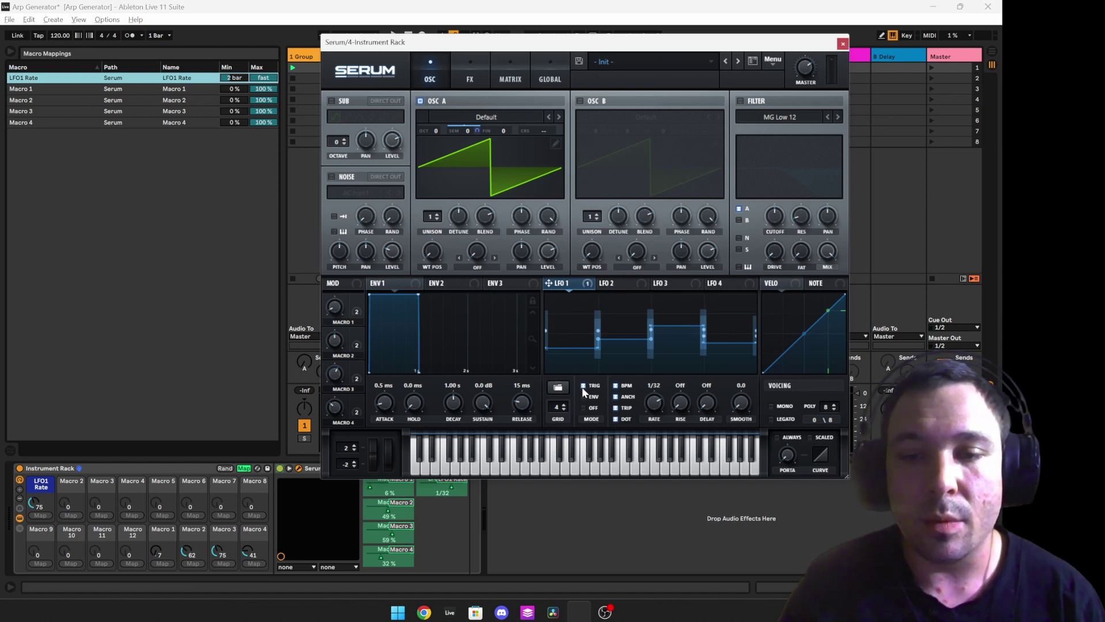
left_click_drag(264, 78, 270, 96)
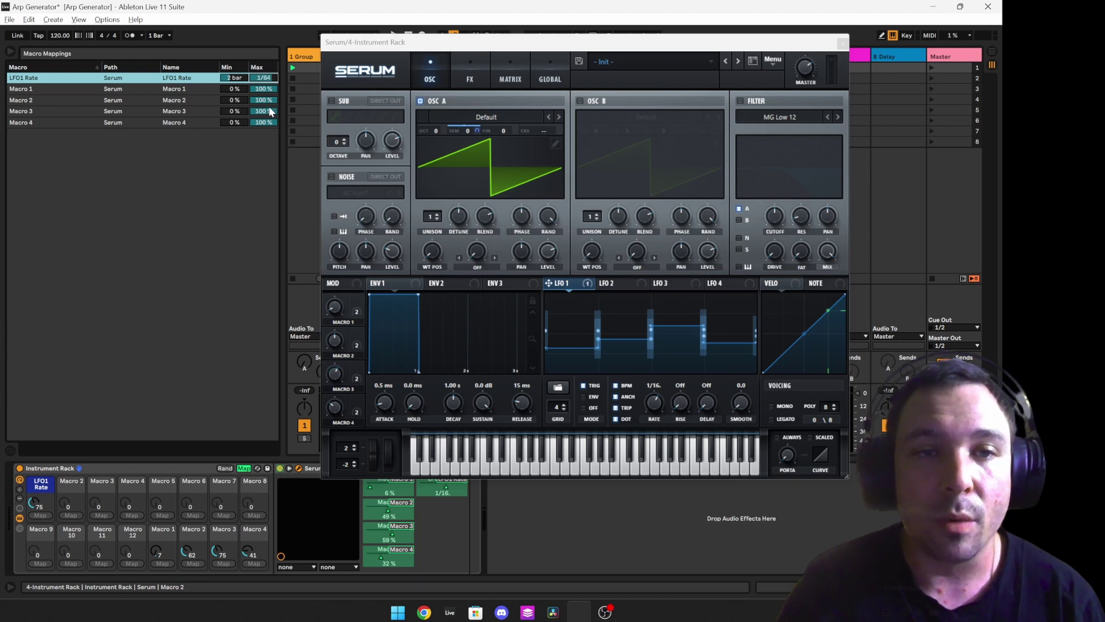
left_click_drag(265, 78, 268, 91)
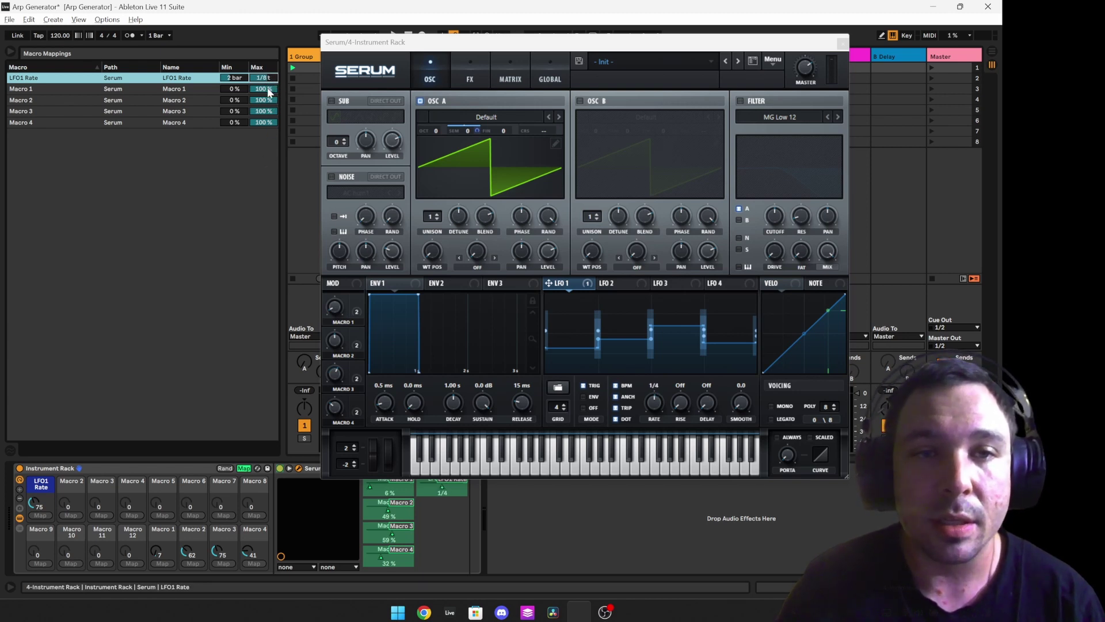
Play a note and randomize the rack's macros several times to test the restricted LFO1 Rate range.
left_click(607, 518)
key("s")
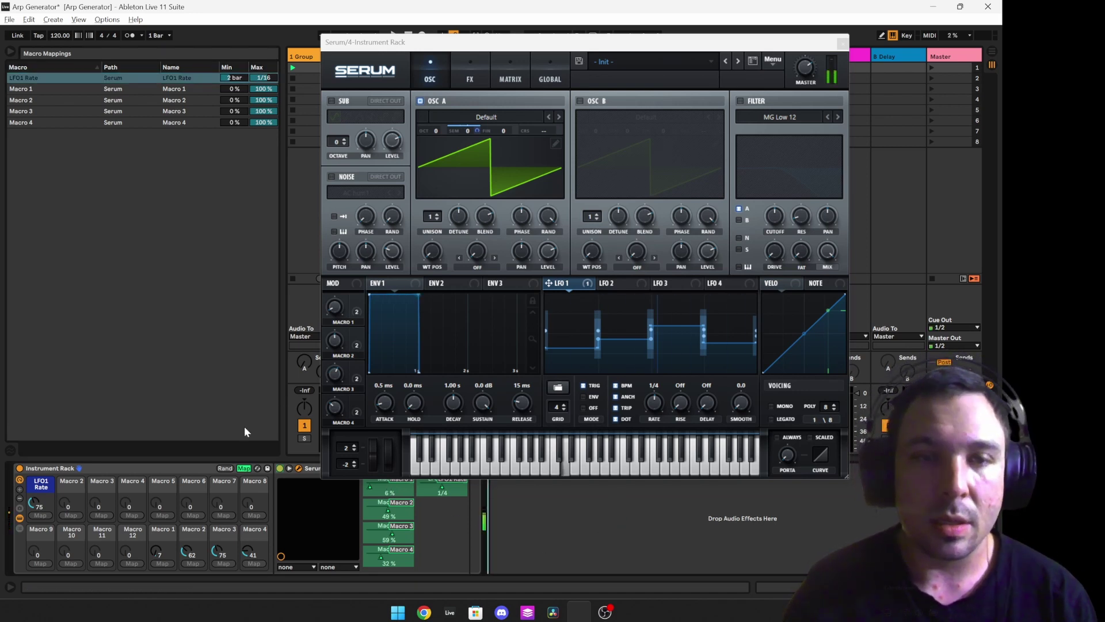
left_click(225, 468)
left_click(224, 467)
left_click(224, 468)
left_click(223, 467)
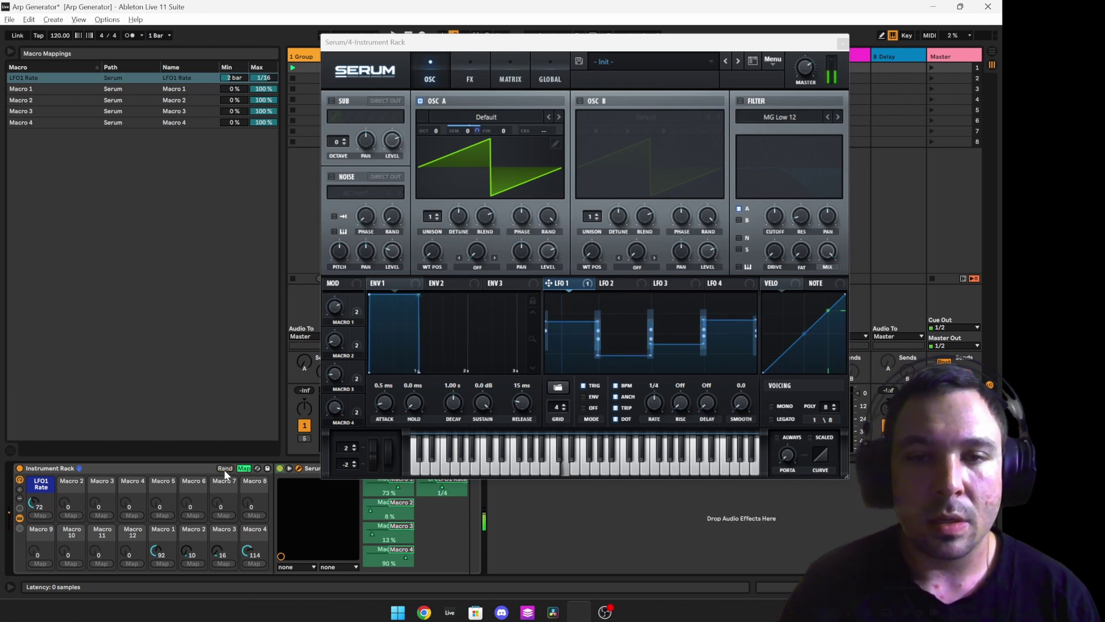
Map the LFO 1 modulation amount on oscillator A's semitone pitch (Mod 1 amt) to rack Macro 12.
left_click(477, 130)
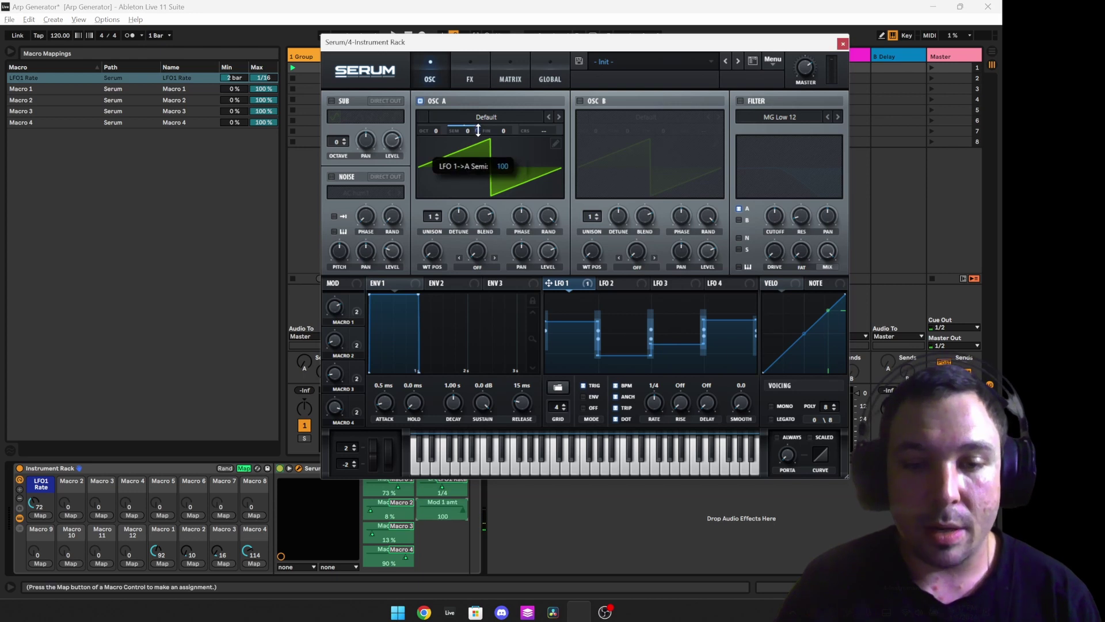
right_click(438, 505)
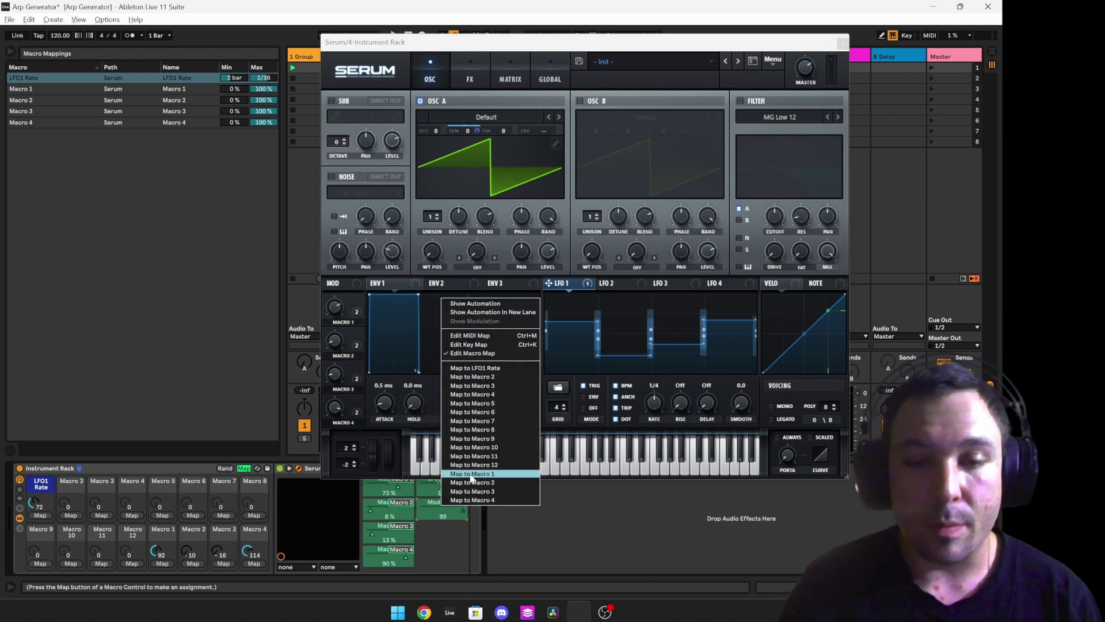
left_click(499, 465)
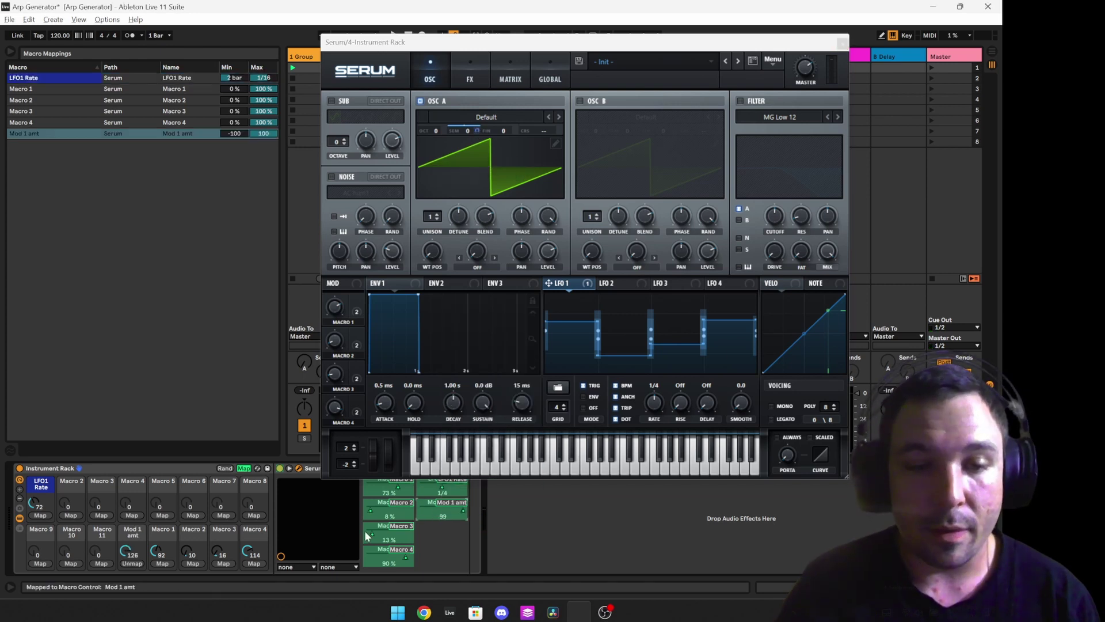
Randomize the rack's macros repeatedly to audition patterns with the Mod 1 amt macro included.
left_click(226, 468)
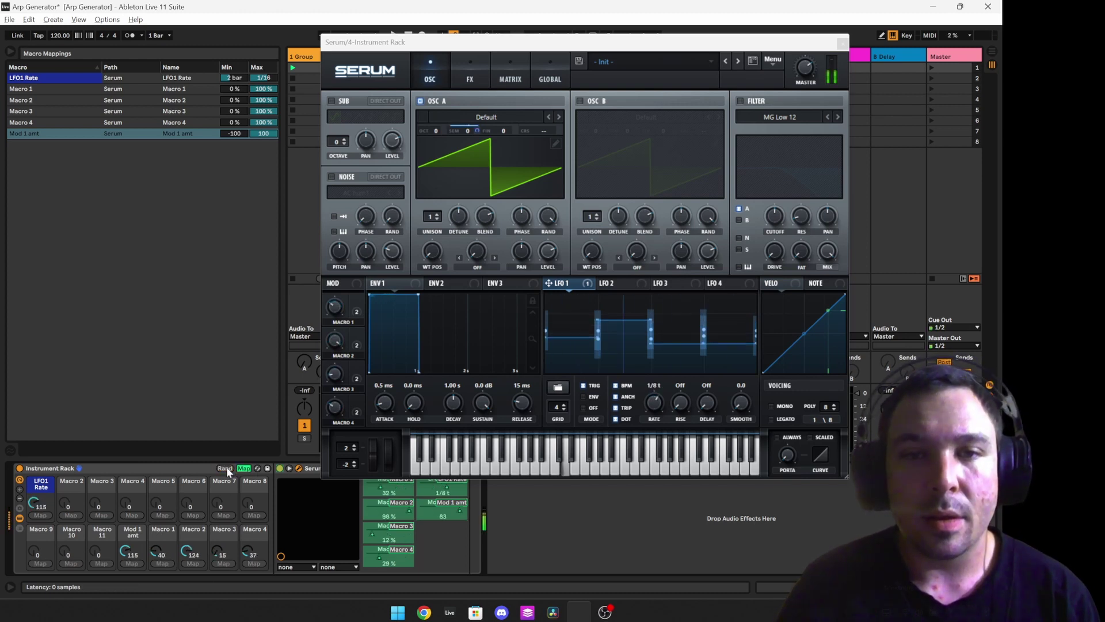
left_click(226, 468)
left_click(226, 467)
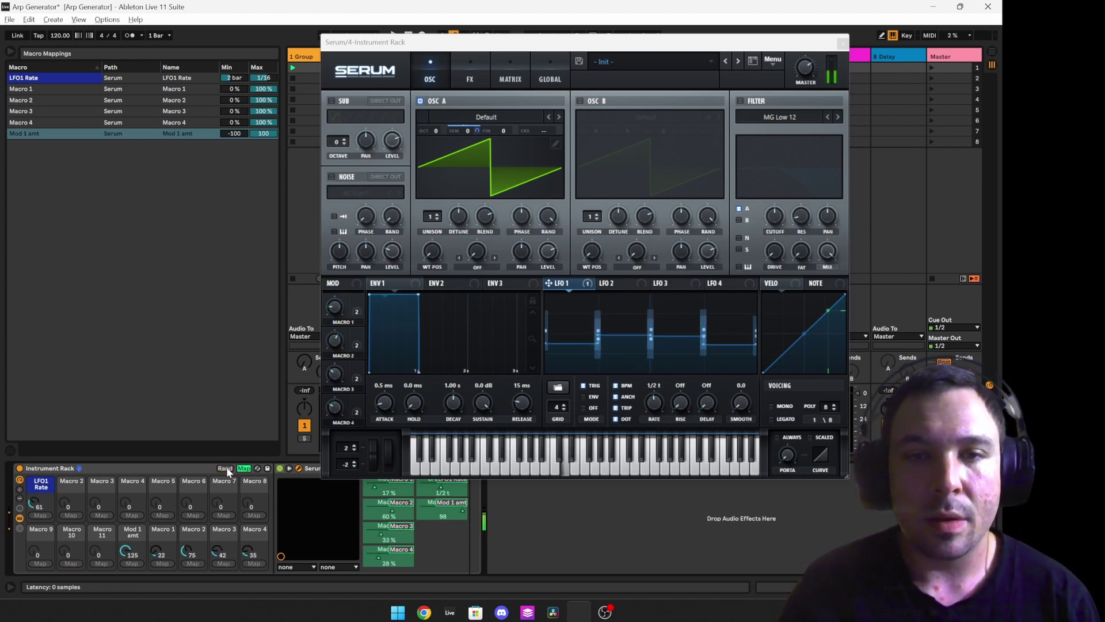
left_click(226, 467)
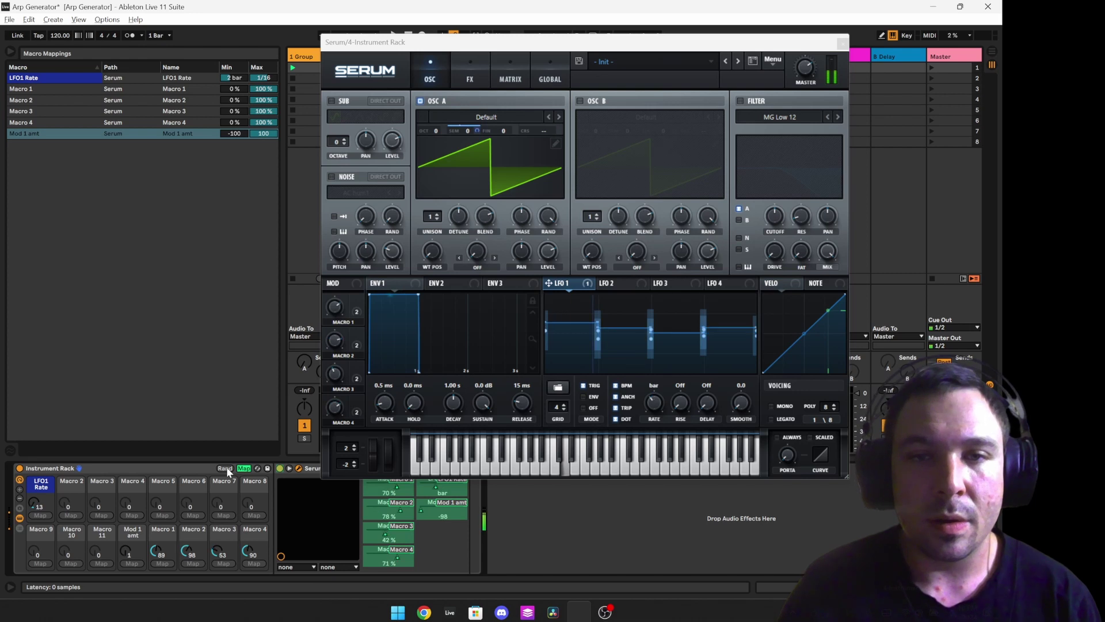
left_click(226, 467)
left_click(226, 467)
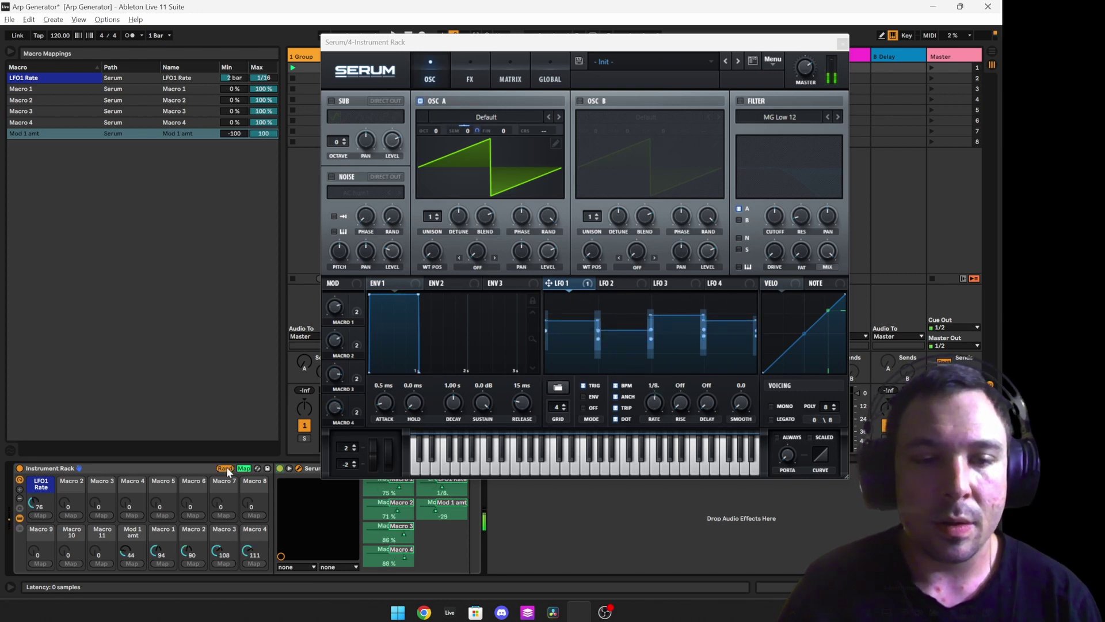
left_click(226, 467)
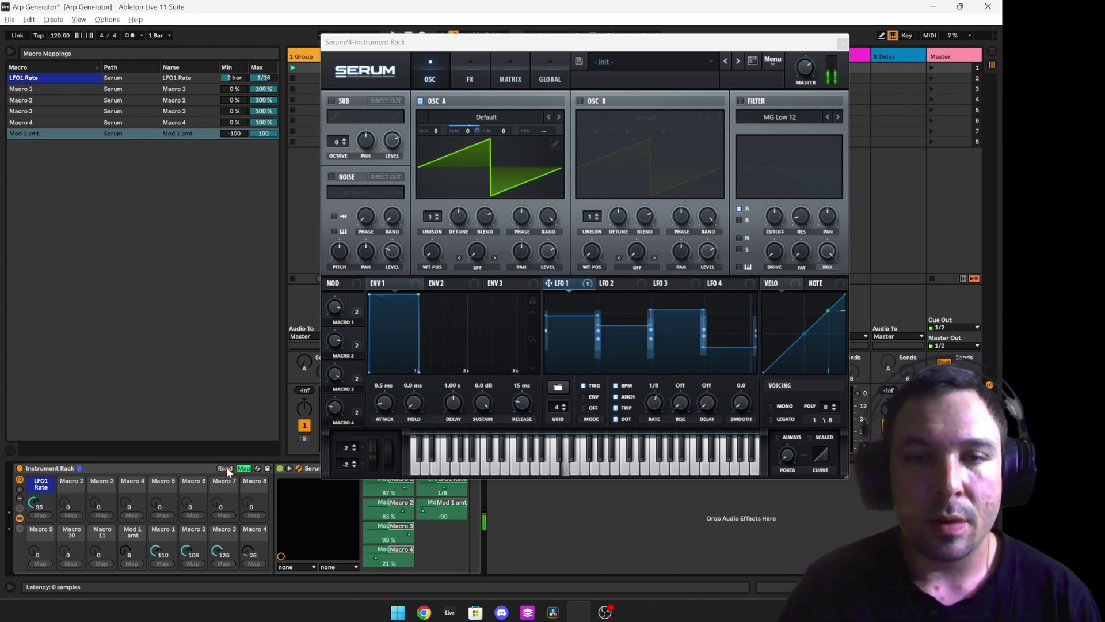
left_click(226, 468)
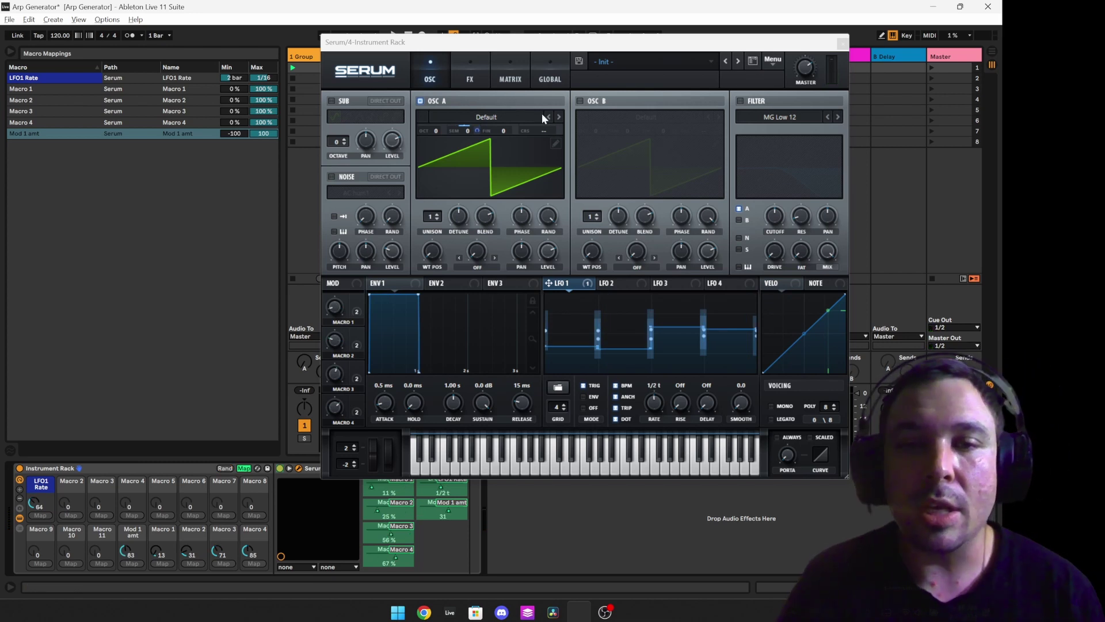
Assign LFO 2 to oscillator A's level, with the level at 51% and the modulation amount at 100.
left_click(622, 284)
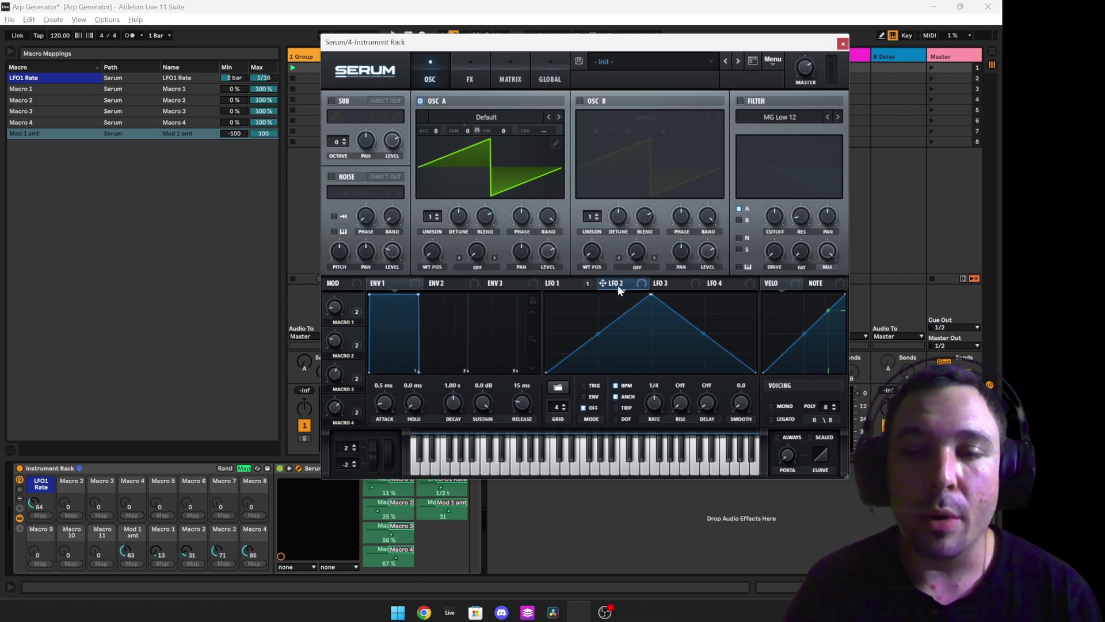
left_click_drag(630, 281, 548, 288)
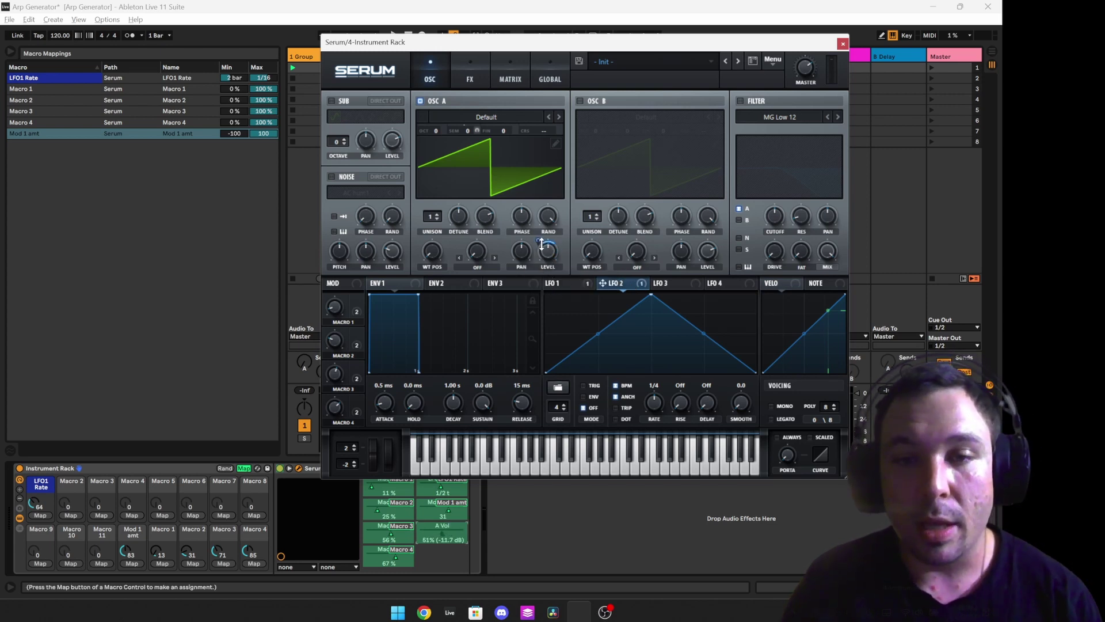
left_click_drag(539, 240, 541, 242)
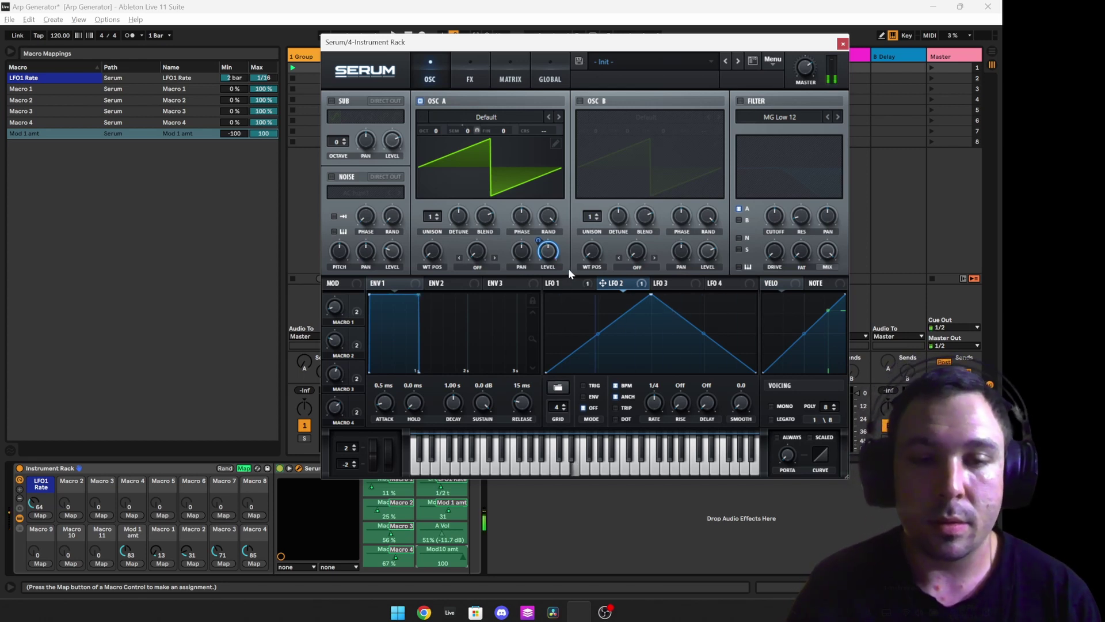
left_click_drag(539, 240, 539, 242)
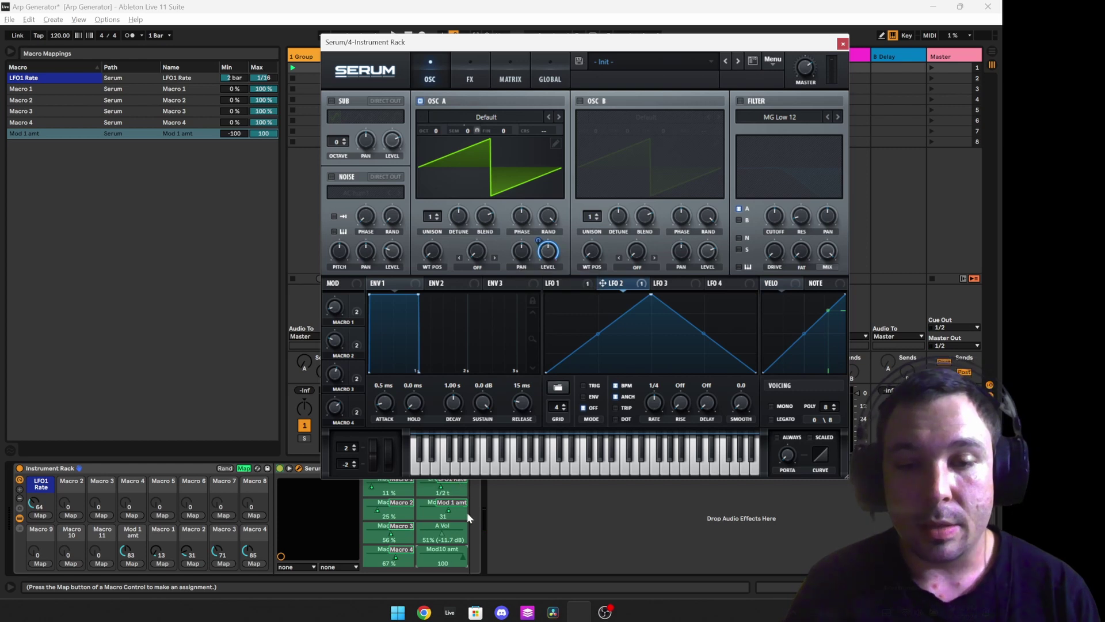
Map Mod10 amt to rack Macro 2, rename that macro "Pluck +/-" and colour it green.
right_click(443, 554)
left_click(492, 427)
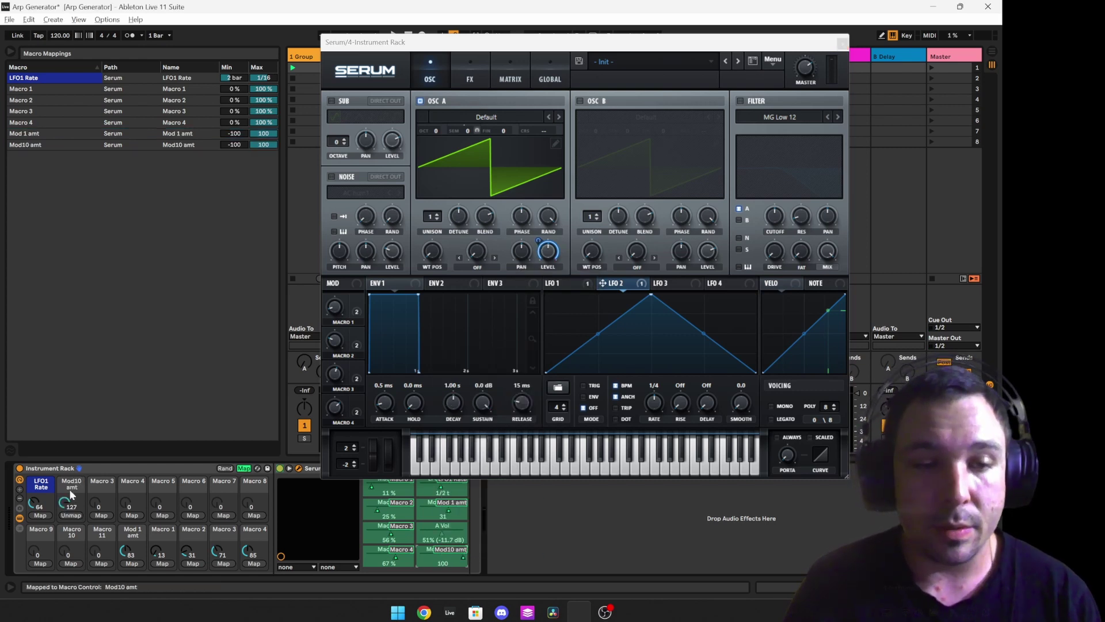
type("Pluck")
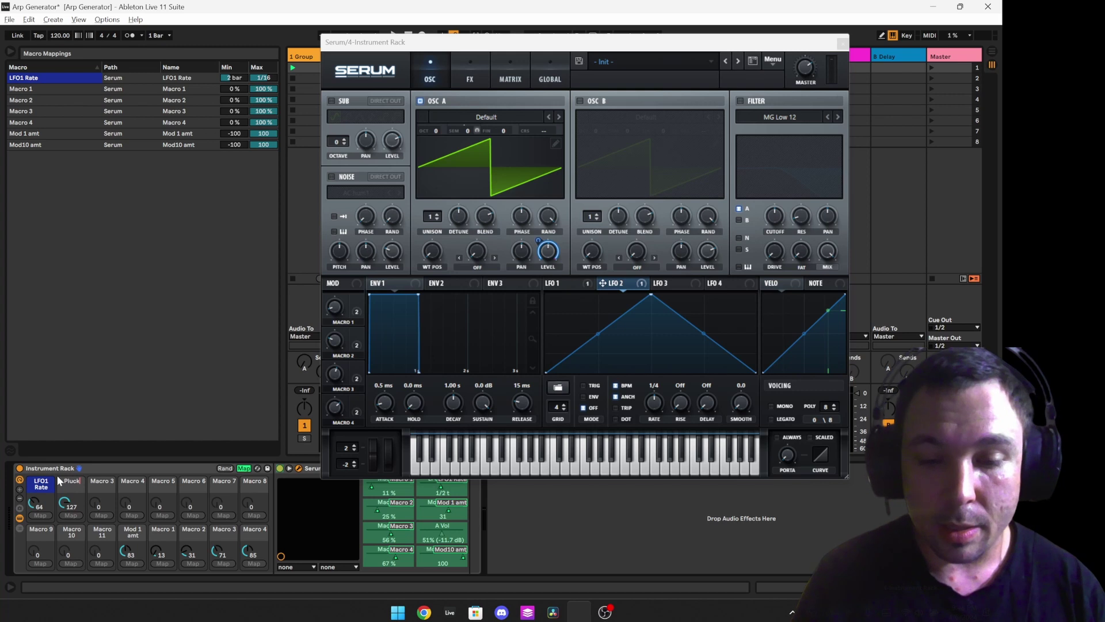
type(" +/-")
key("Return")
right_click(65, 485)
left_click(125, 479)
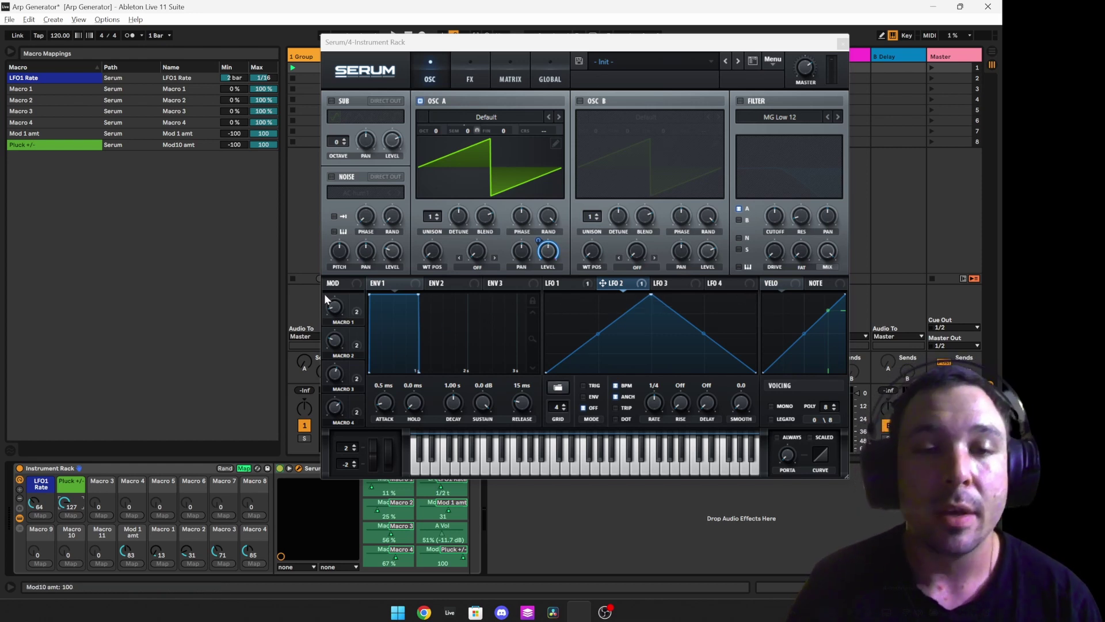
Assign the mod wheel to the horizontal position of LFO 2's peak point and set its matrix amount to 100.
left_click(573, 282)
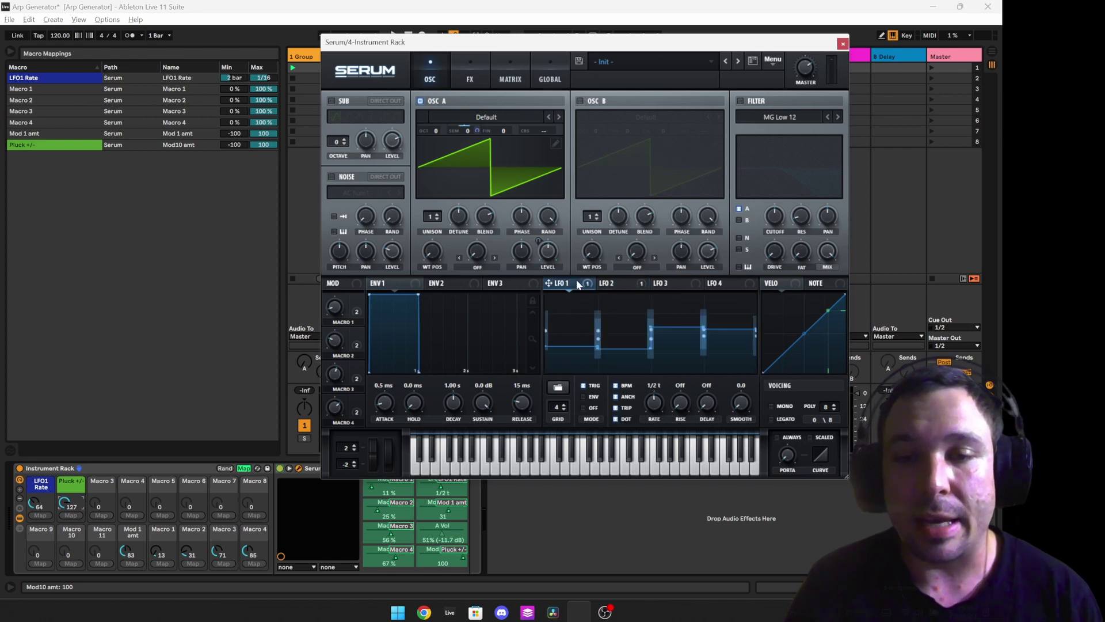
left_click(619, 285)
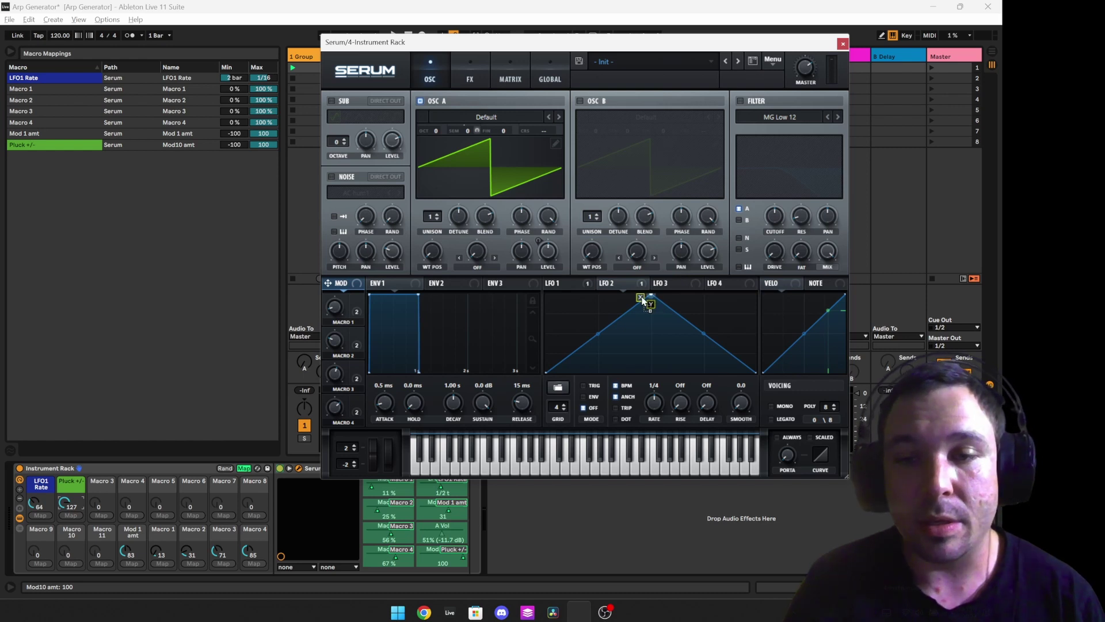
left_click_drag(642, 298, 642, 296)
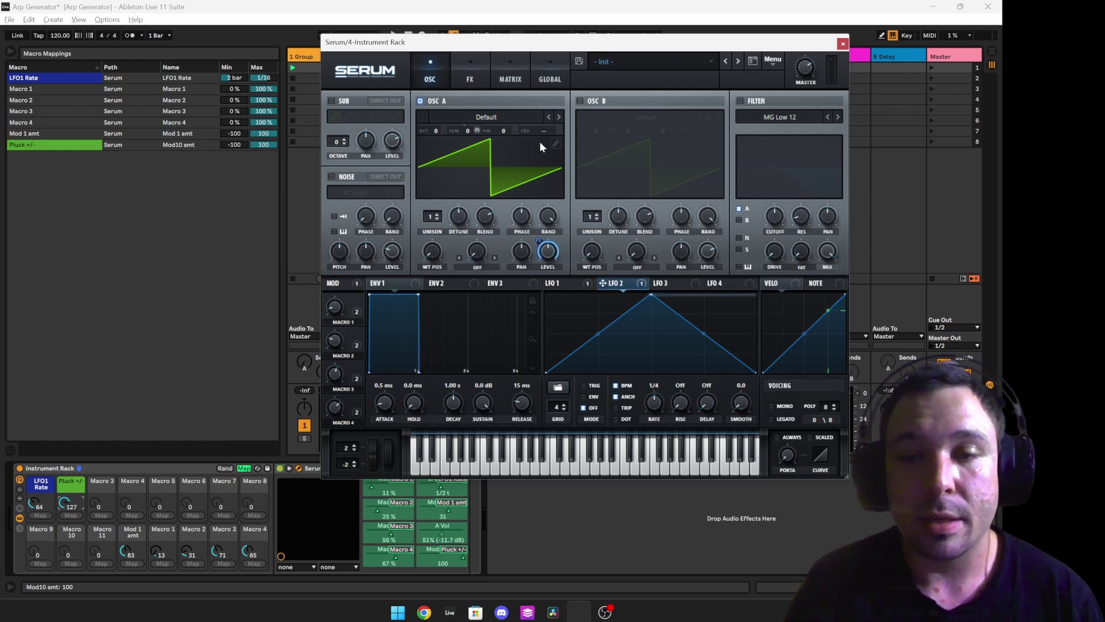
left_click(510, 75)
scroll(428, 232, "down", 1)
scroll(427, 226, "down", 2)
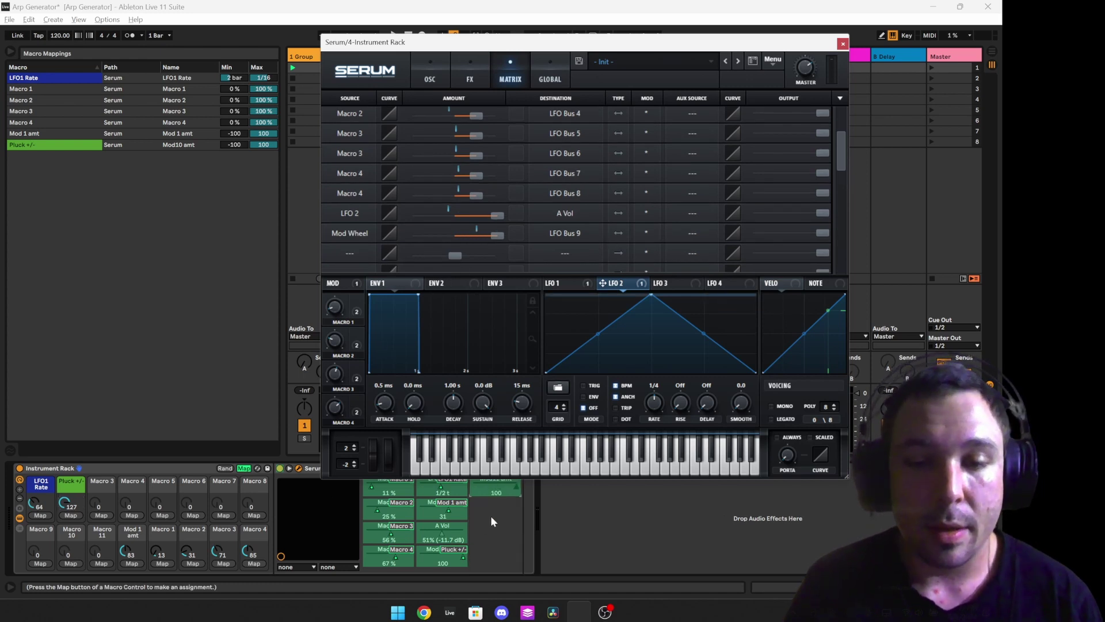
Map Serum's Mod Wheel to rack Macro 3 and rename that macro "Att".
left_click_drag(385, 455, 388, 447)
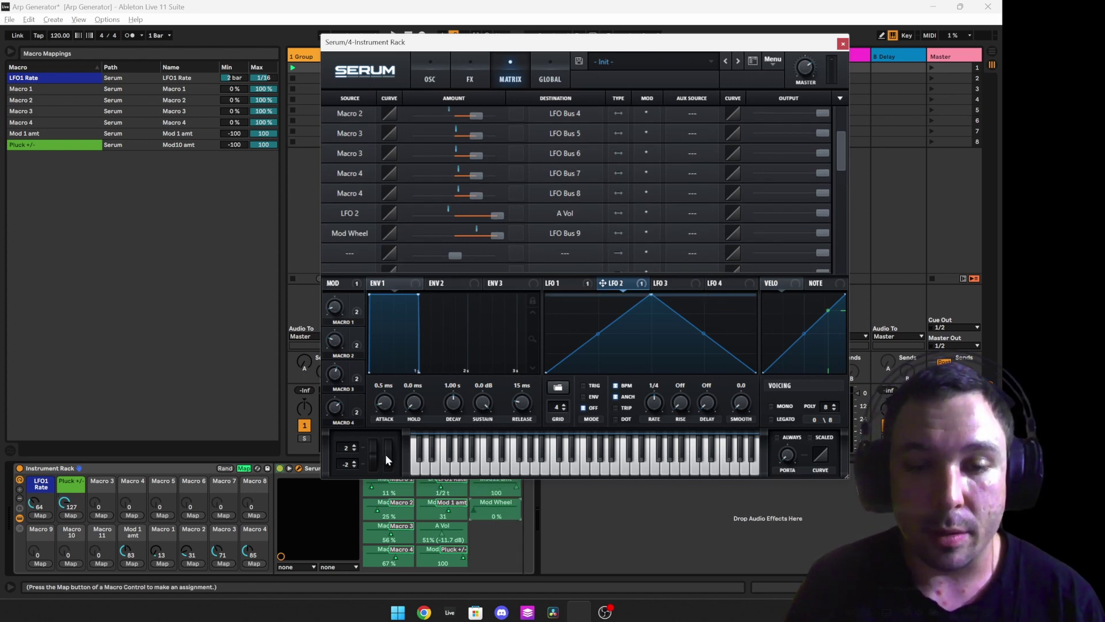
right_click(488, 512)
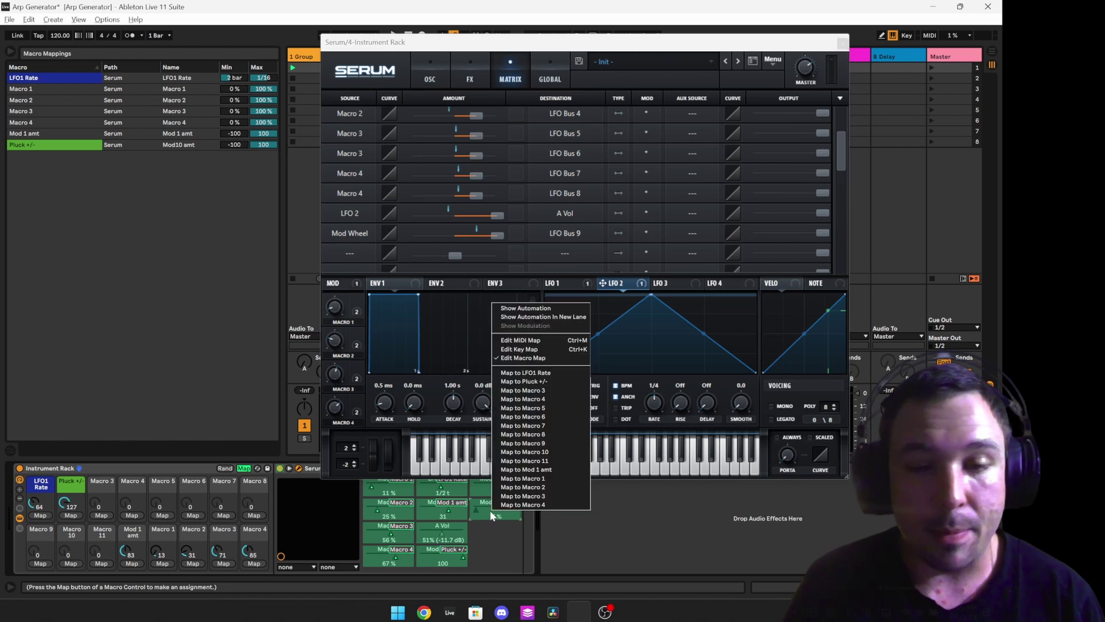
left_click(556, 390)
left_click(102, 486)
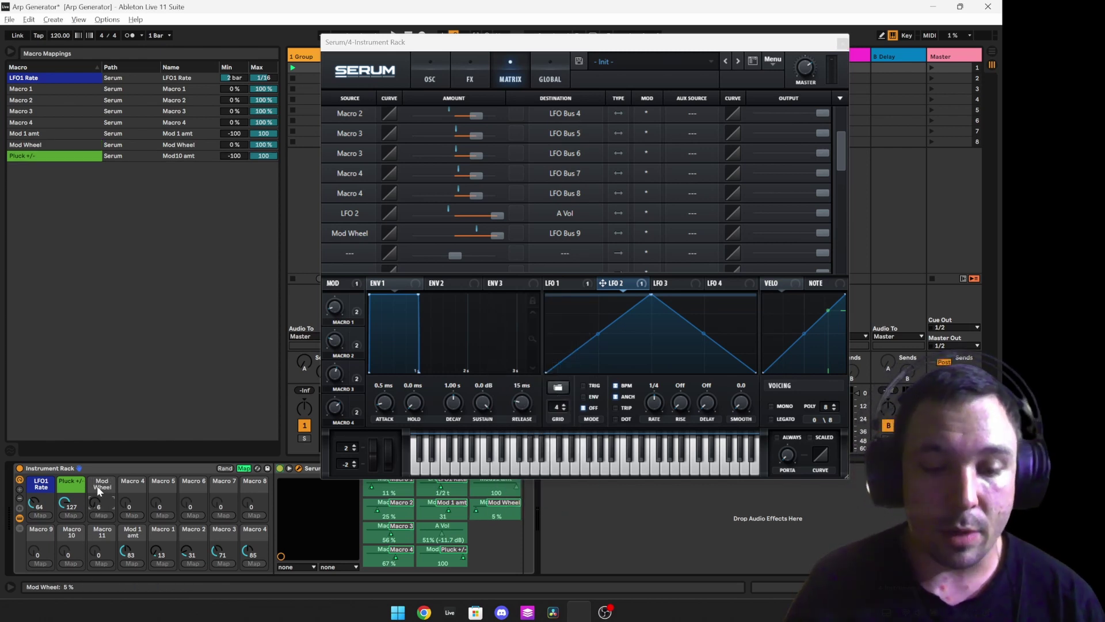
key("ctrl+r")
type("A")
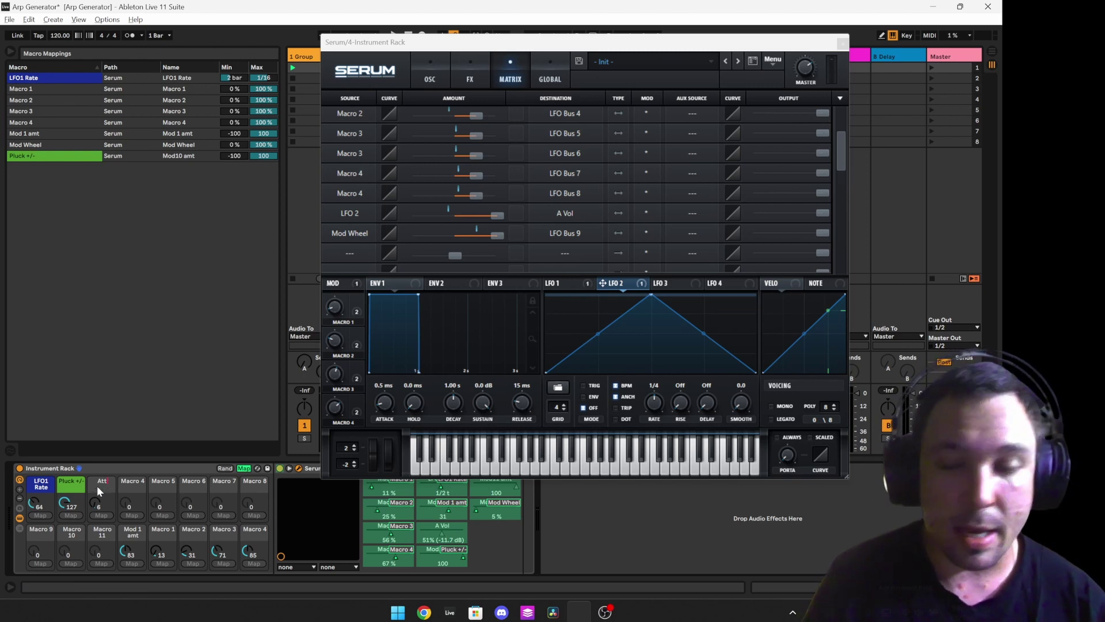
type("tt")
key("Return")
Randomize the rack's macros several times while watching LFO 2's shape, with Pluck +/- and Att included.
left_click(224, 468)
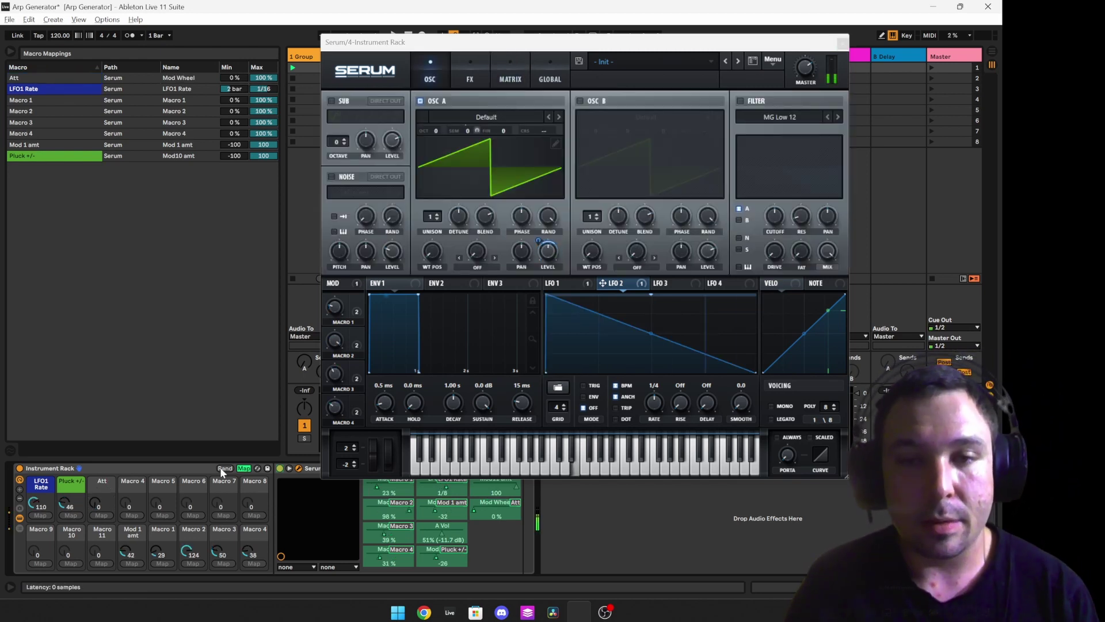
left_click(220, 469)
left_click(223, 468)
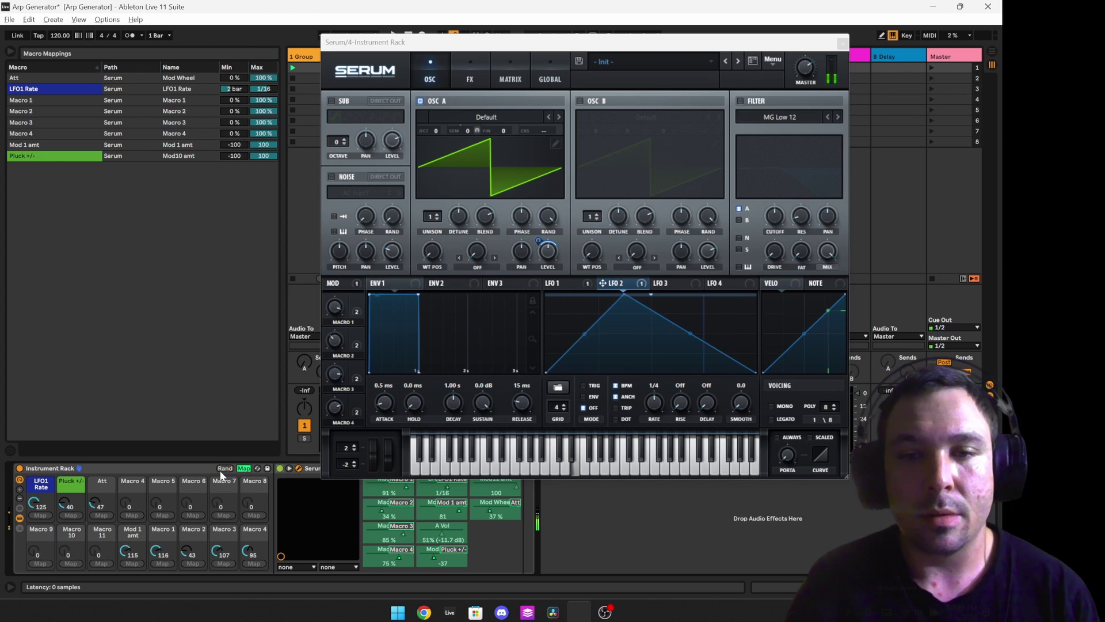
left_click(223, 468)
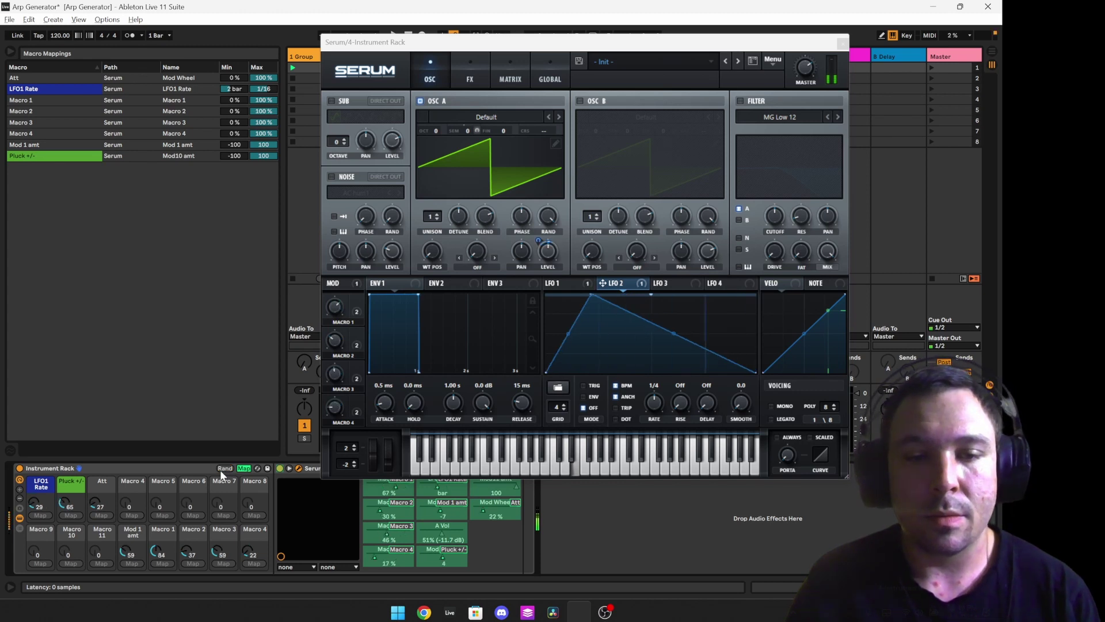
left_click(223, 469)
left_click(220, 469)
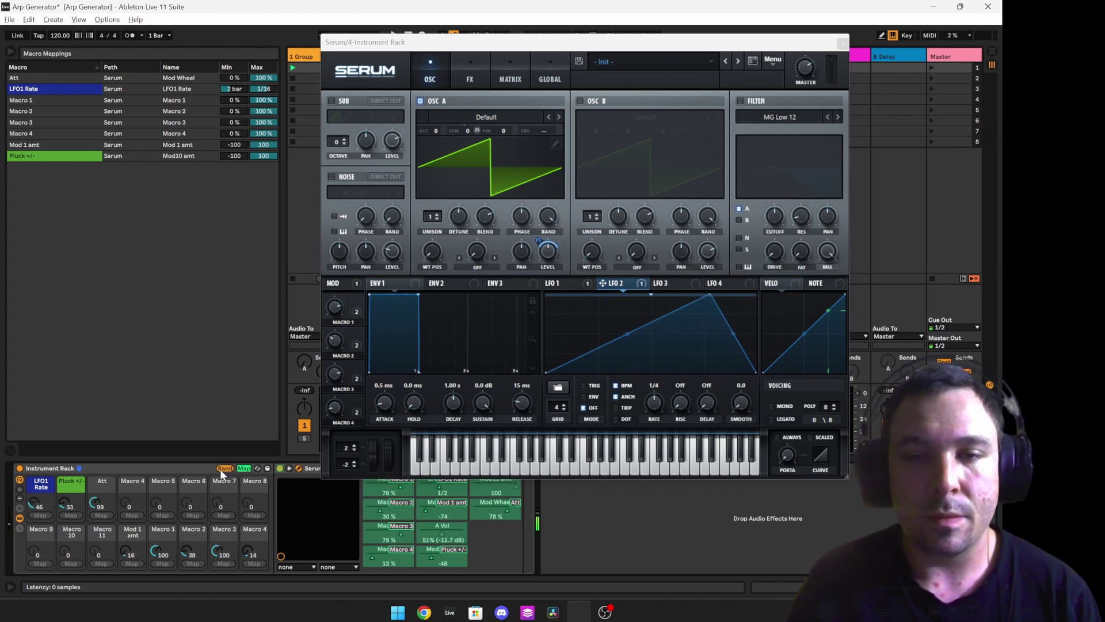
Randomize the rack's macros three more times while watching LFO 2's shape change.
left_click(220, 468)
left_click(220, 469)
left_click(220, 469)
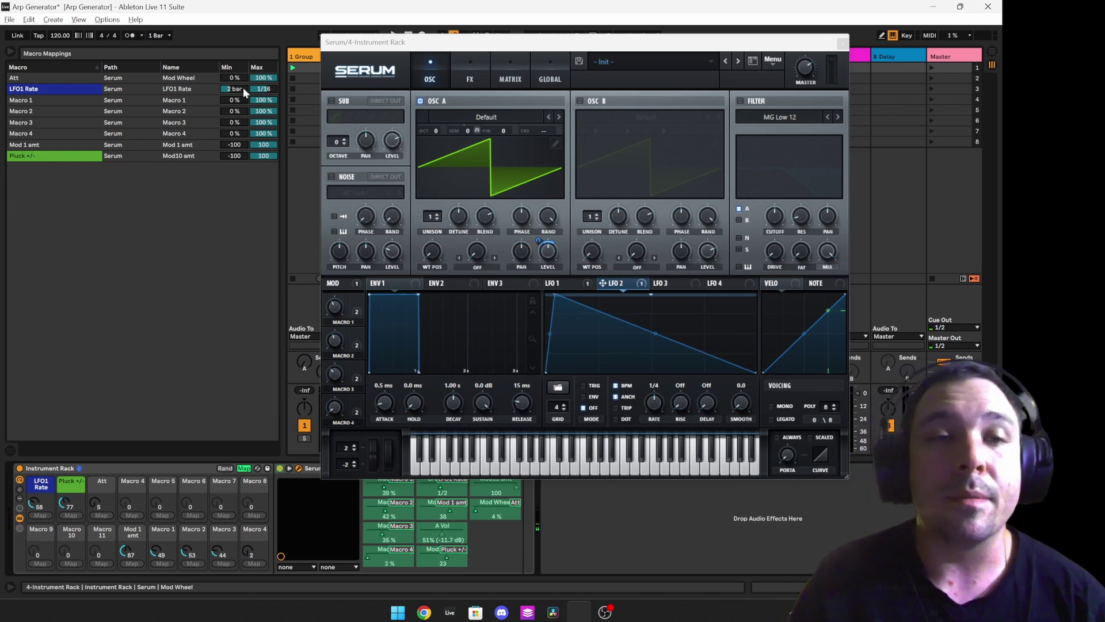
Expose LFO 2's rate as a Serum device parameter and map it to rack Macro 1 alongside LFO1 Rate.
left_click_drag(654, 403, 658, 401)
left_click(499, 537)
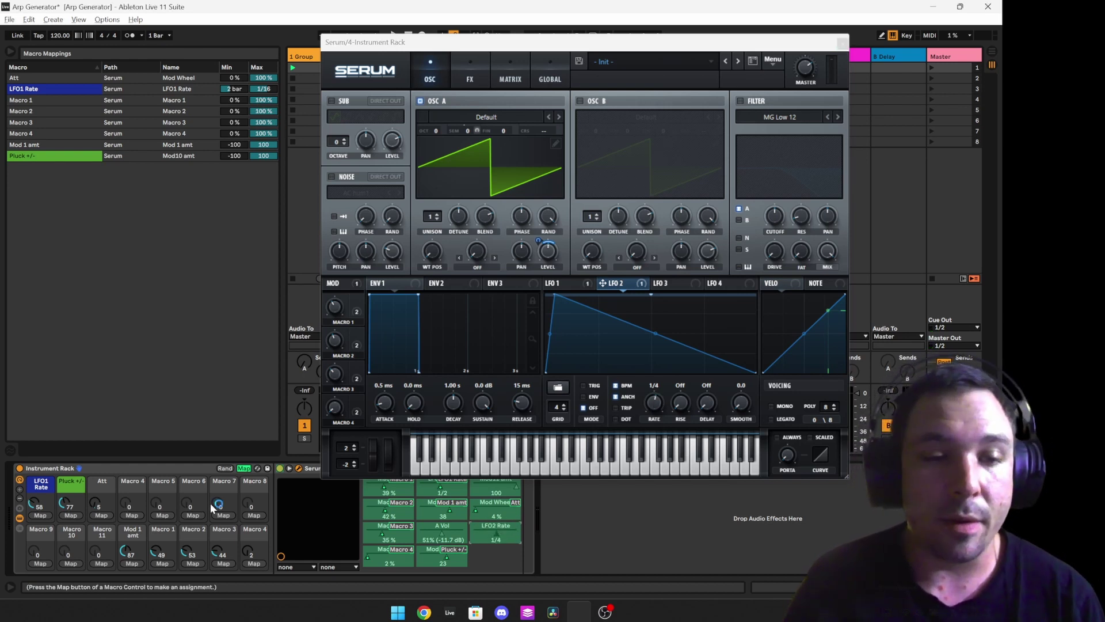
right_click(498, 535)
left_click(532, 396)
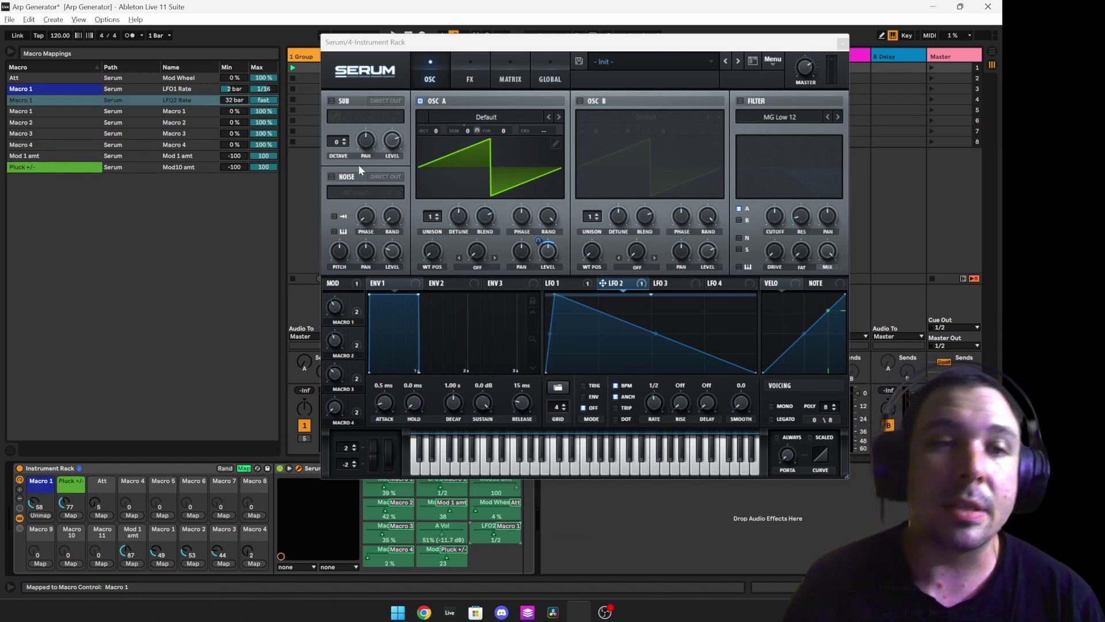
Compare LFO 1 with LFO 2 and set the minimum of the LFO2 Rate macro mapping to 1/2.
left_click(579, 282)
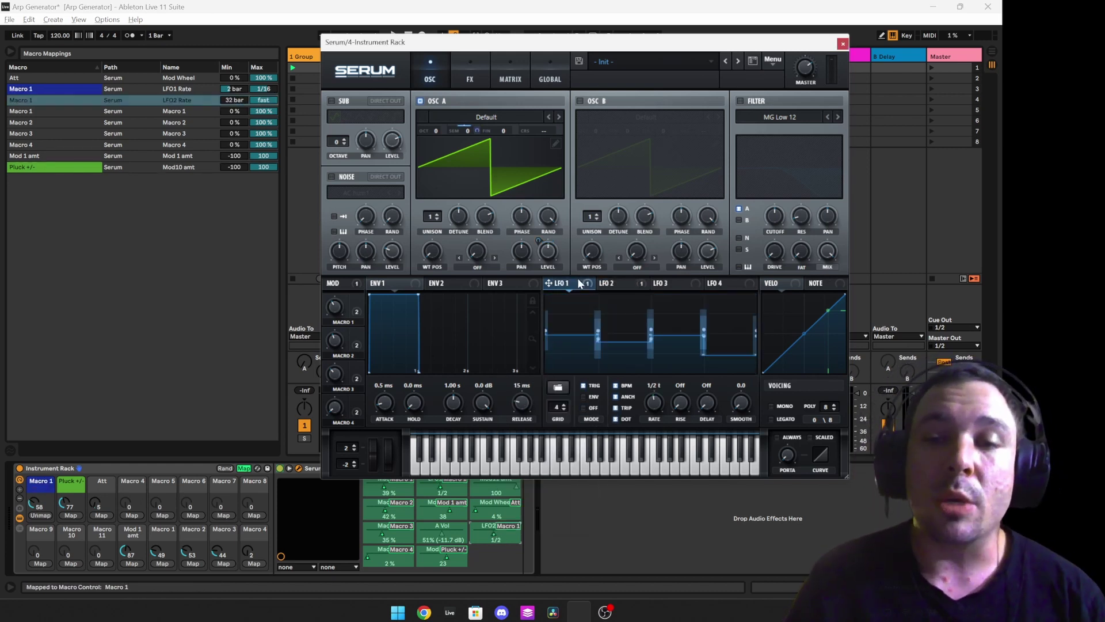
left_click(614, 283)
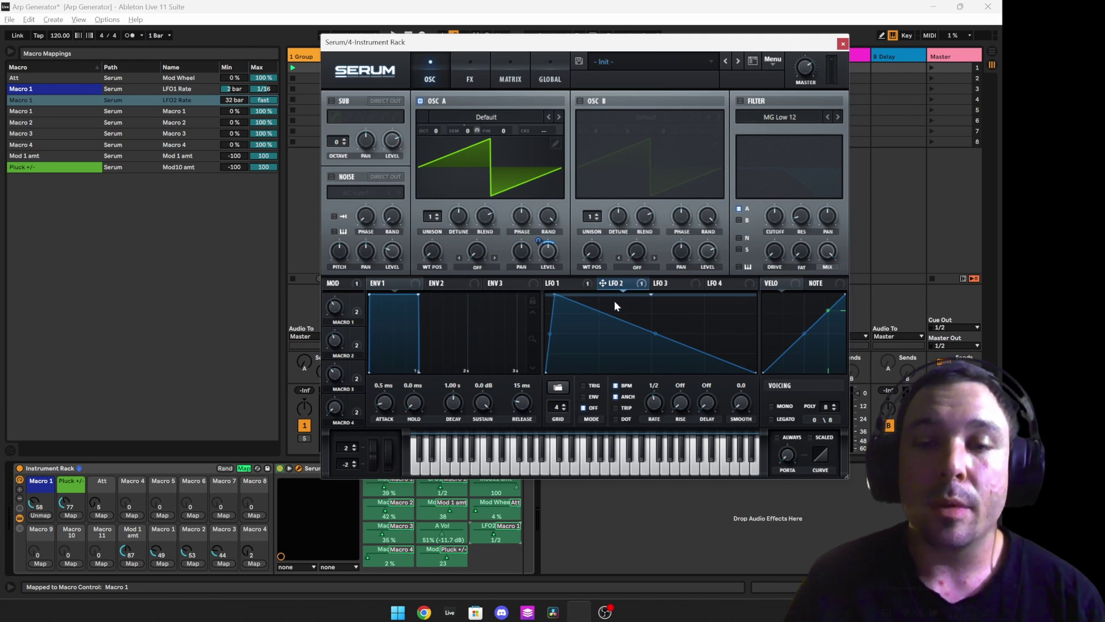
left_click(237, 93)
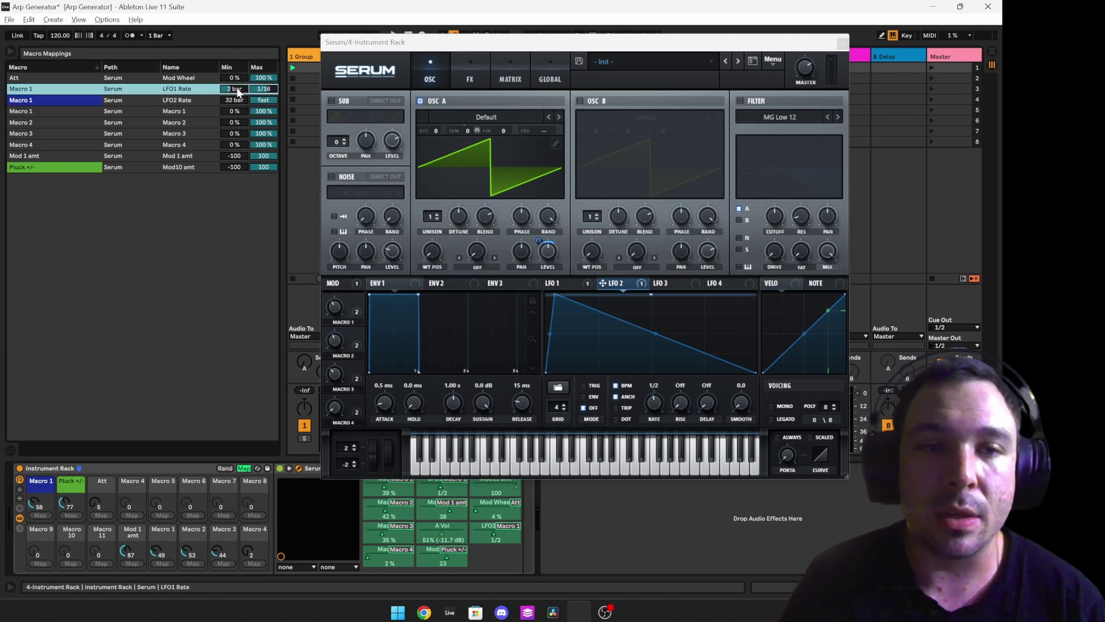
left_click(237, 101)
left_click_drag(238, 111, 242, 74)
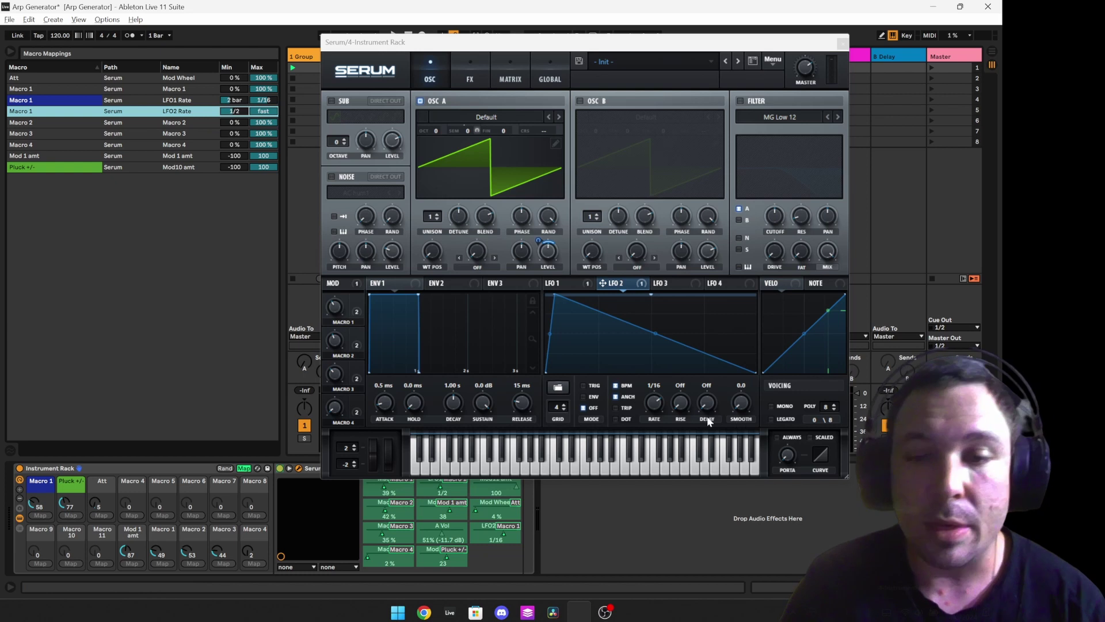
Match LFO 2 to LFO 1 by enabling triplet and dotted rates and setting its mode to Trig.
left_click(615, 408)
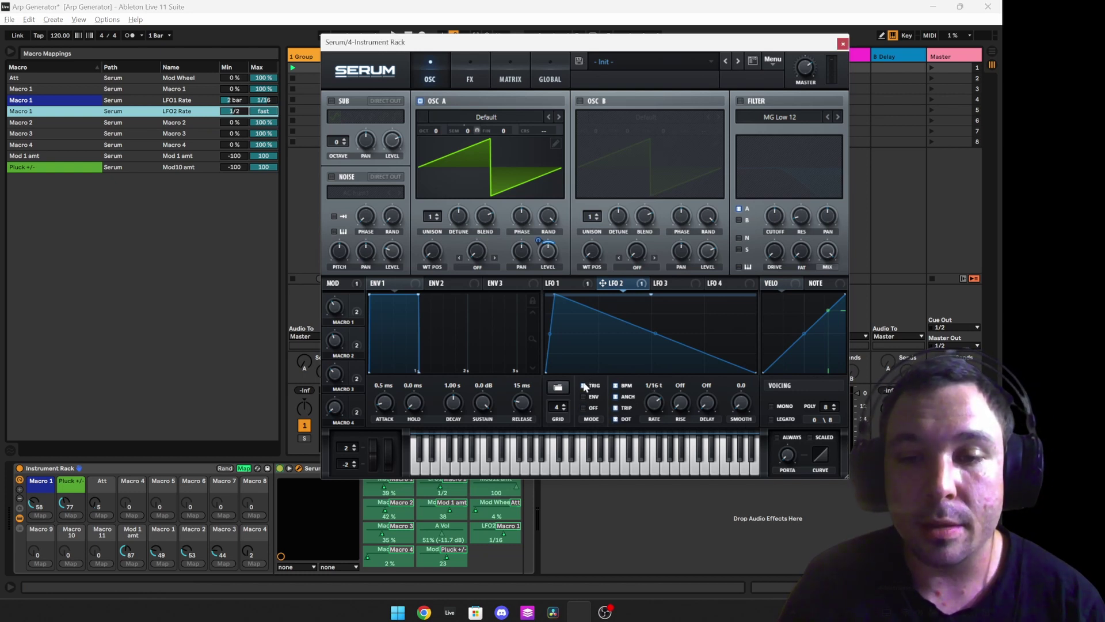
left_click(567, 285)
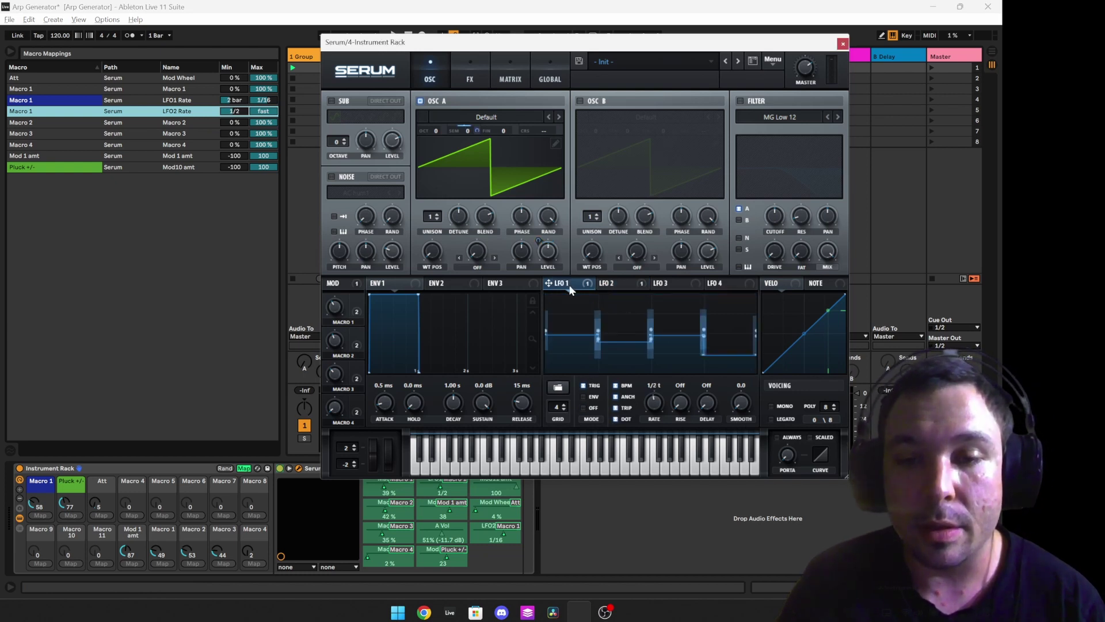
left_click(611, 282)
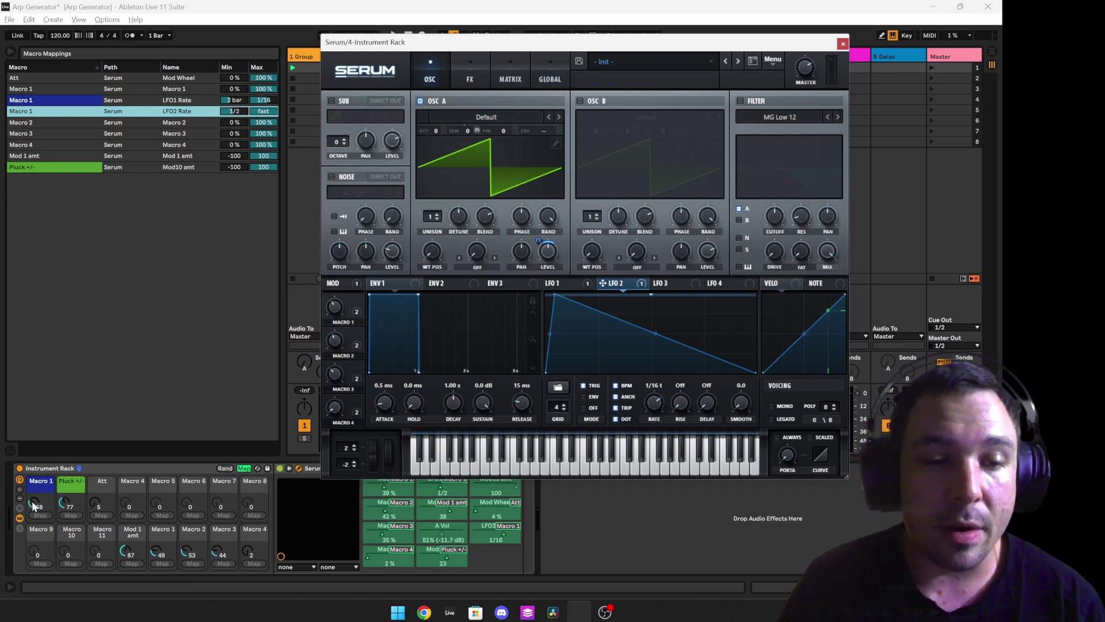
Lower Macro 1 to 0 and set the maximum of the LFO2 Rate mapping to 1/64.
left_click_drag(32, 501, 51, 571)
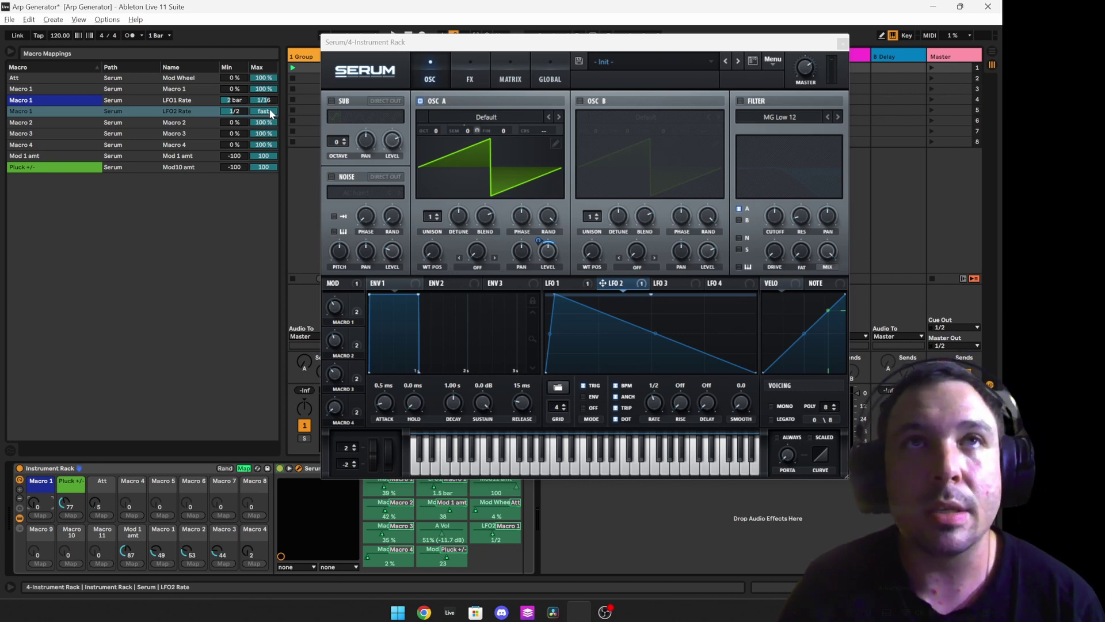
left_click_drag(268, 108, 272, 123)
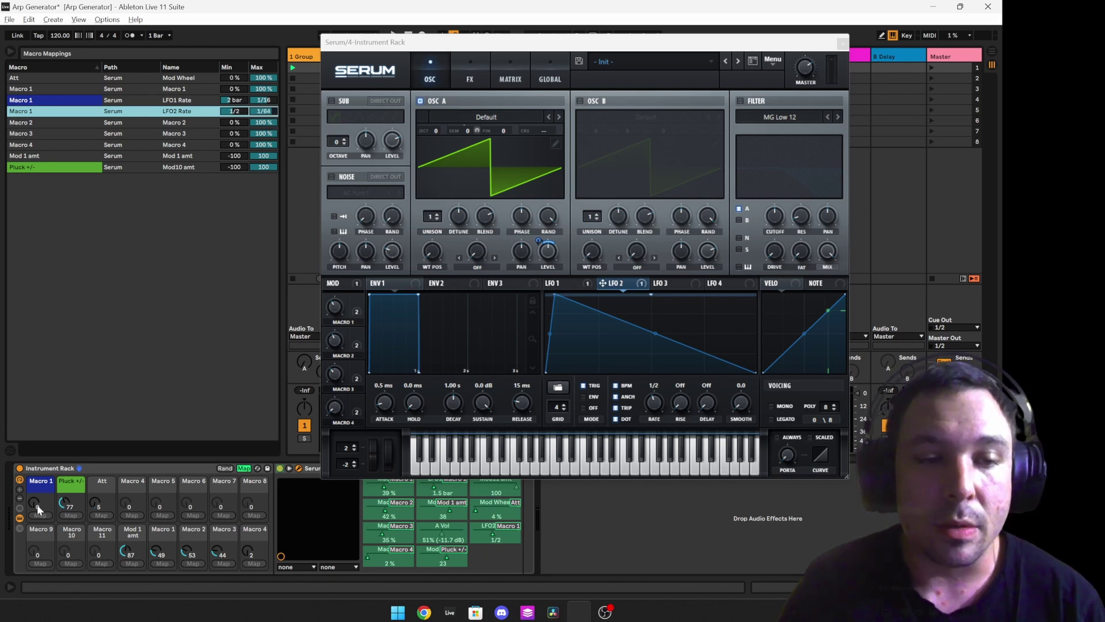
left_click(603, 569)
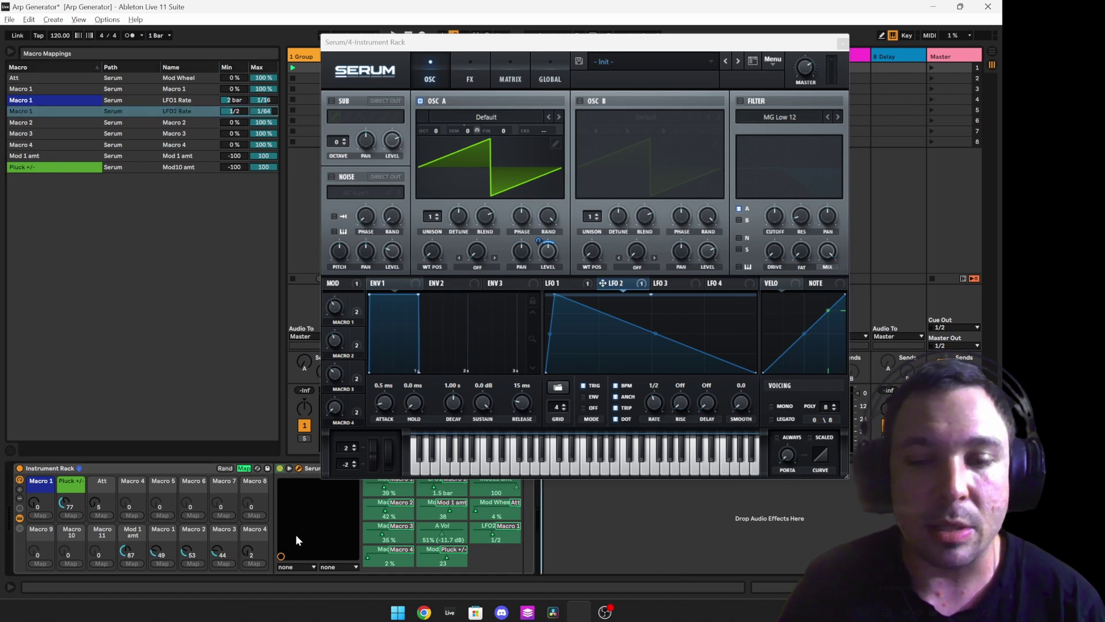
Raise Macro 1 to 127 and compare the resulting rates of LFO 1 and LFO 2.
left_click_drag(33, 502, 89, 299)
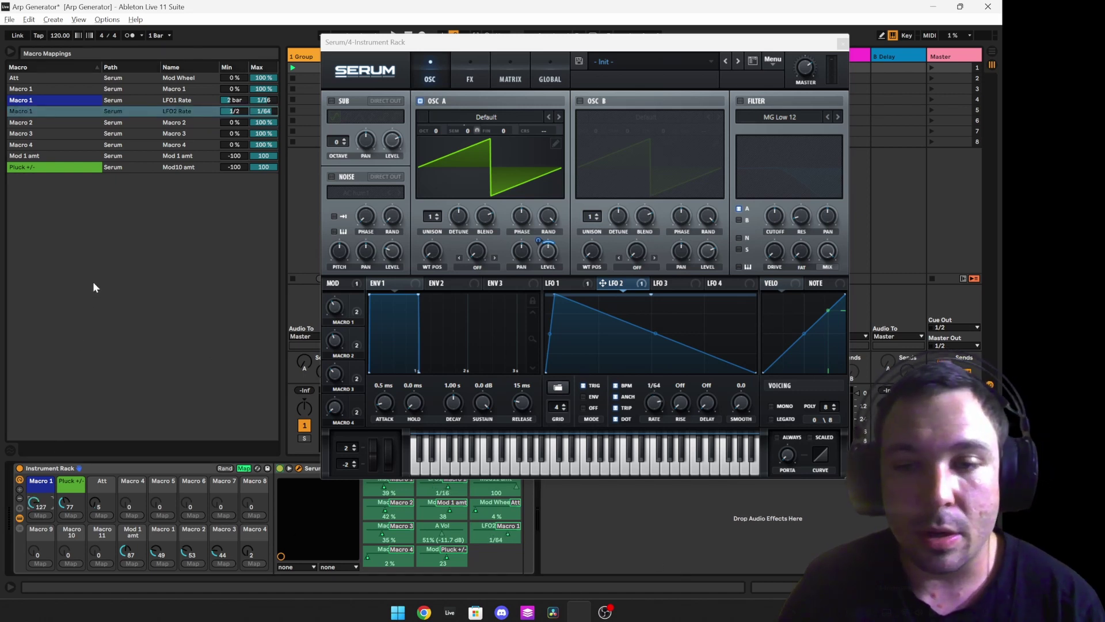
left_click(575, 285)
left_click(628, 285)
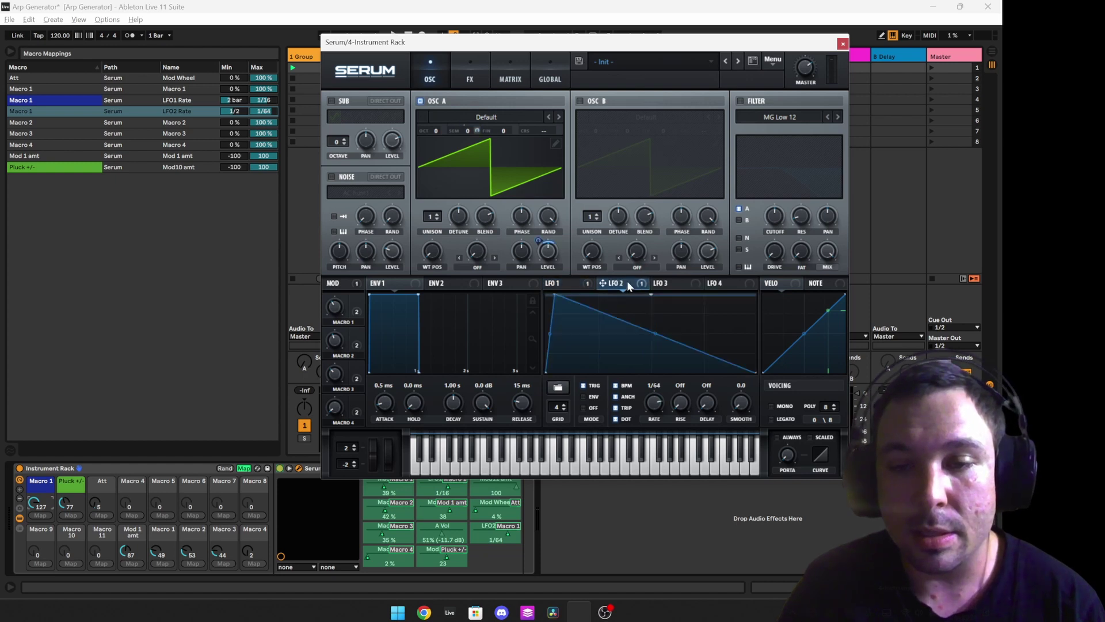
left_click(573, 285)
left_click_drag(33, 500, 34, 512)
Randomize the rack's macros several times while watching LFO 1's step pattern and rate.
left_click(224, 468)
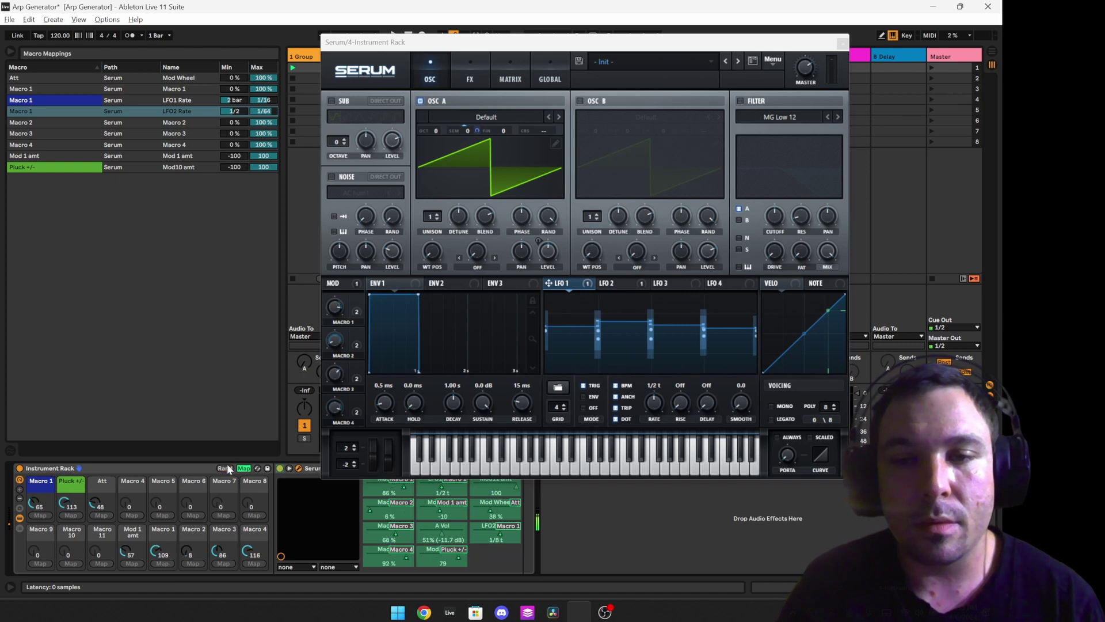
left_click(225, 468)
left_click(225, 468)
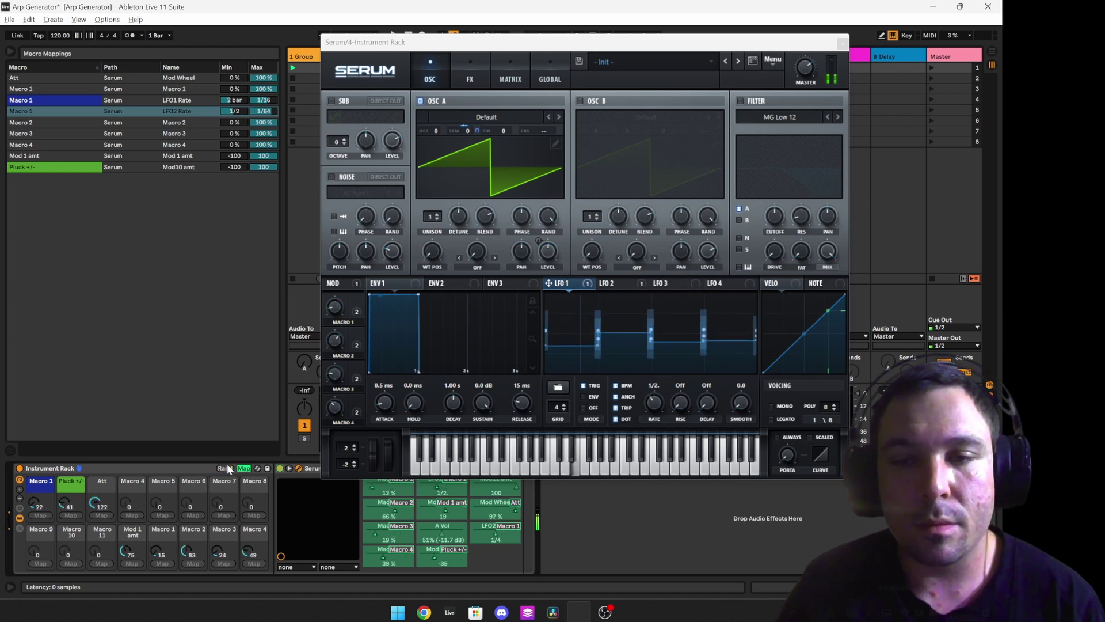
left_click(227, 468)
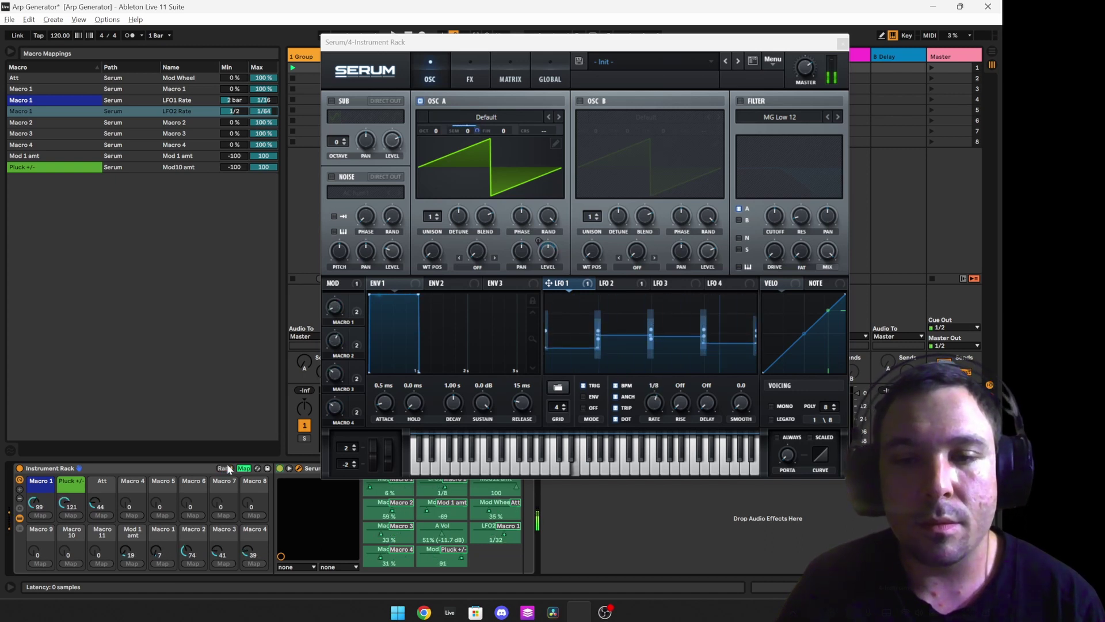
left_click(227, 468)
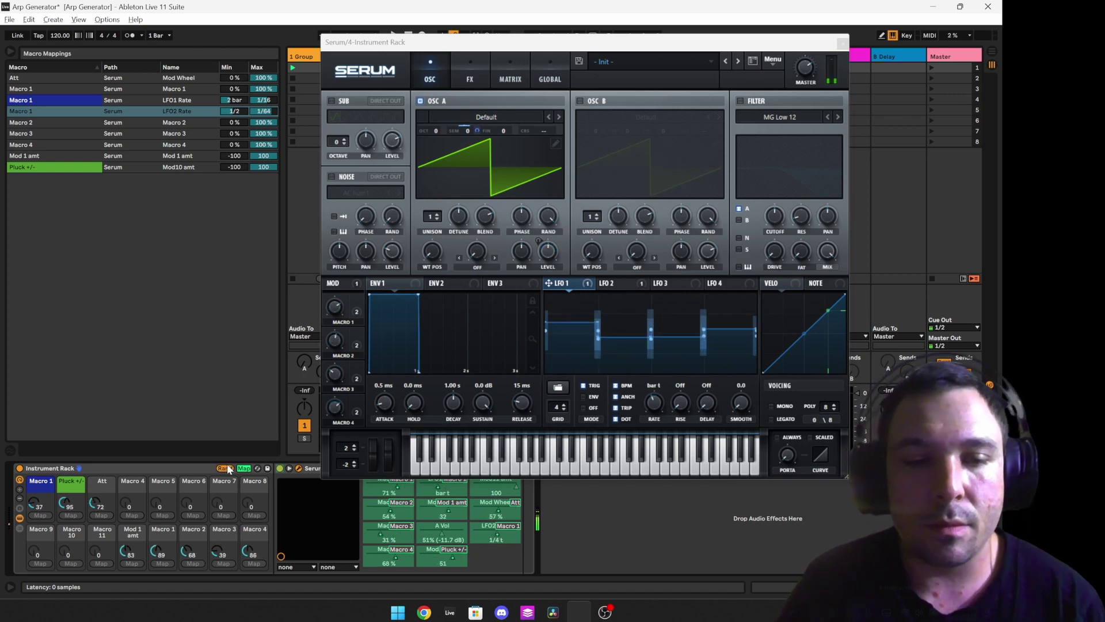
Colour the Att macro yellow.
right_click(108, 482)
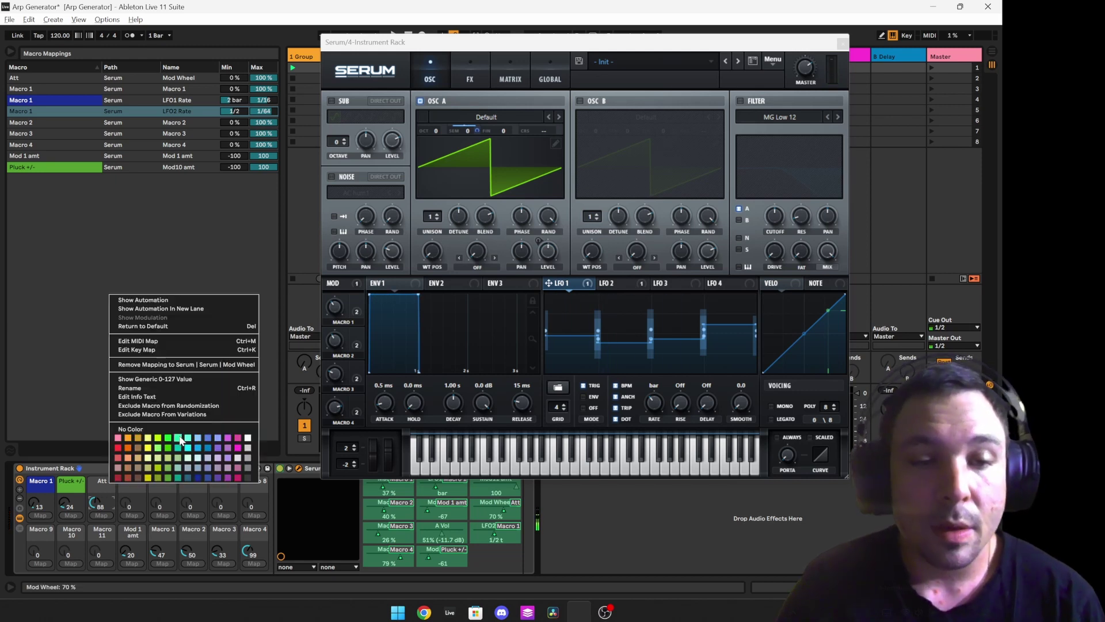
left_click(150, 451)
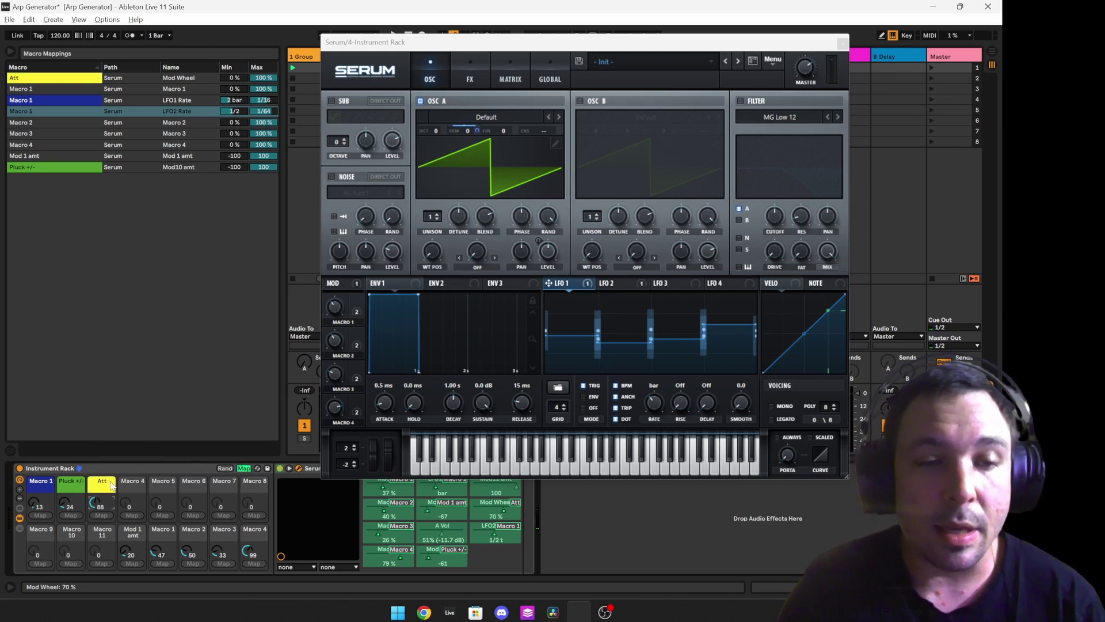
Move the Serum window aside and adjust LFO 2's rising and falling curve points so both segments are straight.
left_click(628, 284)
left_click_drag(618, 334, 617, 344)
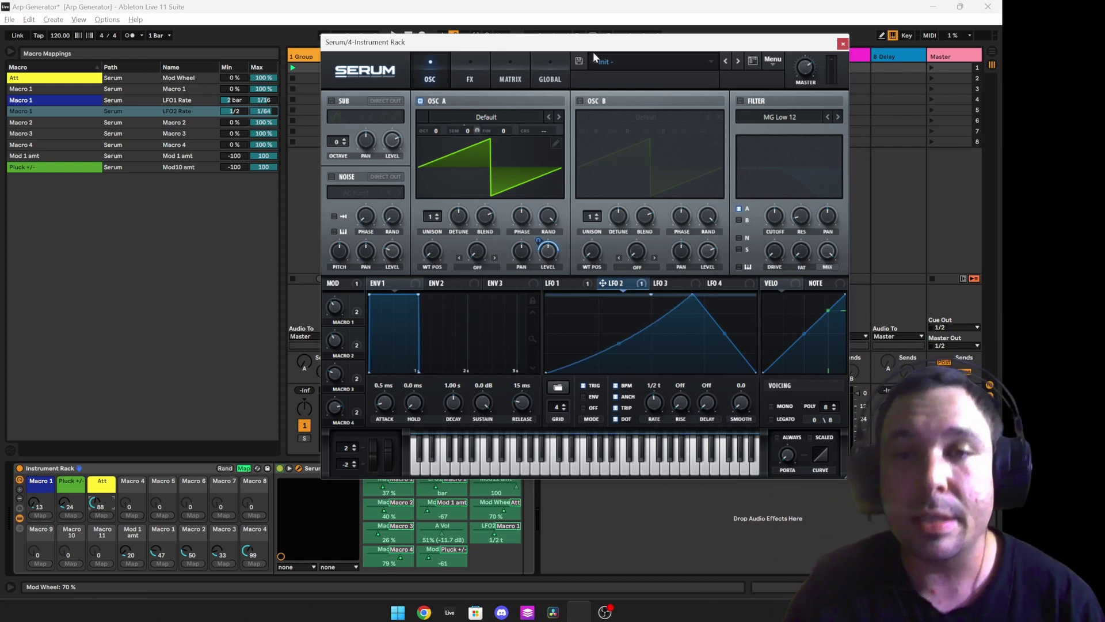
left_click_drag(593, 44, 689, 16)
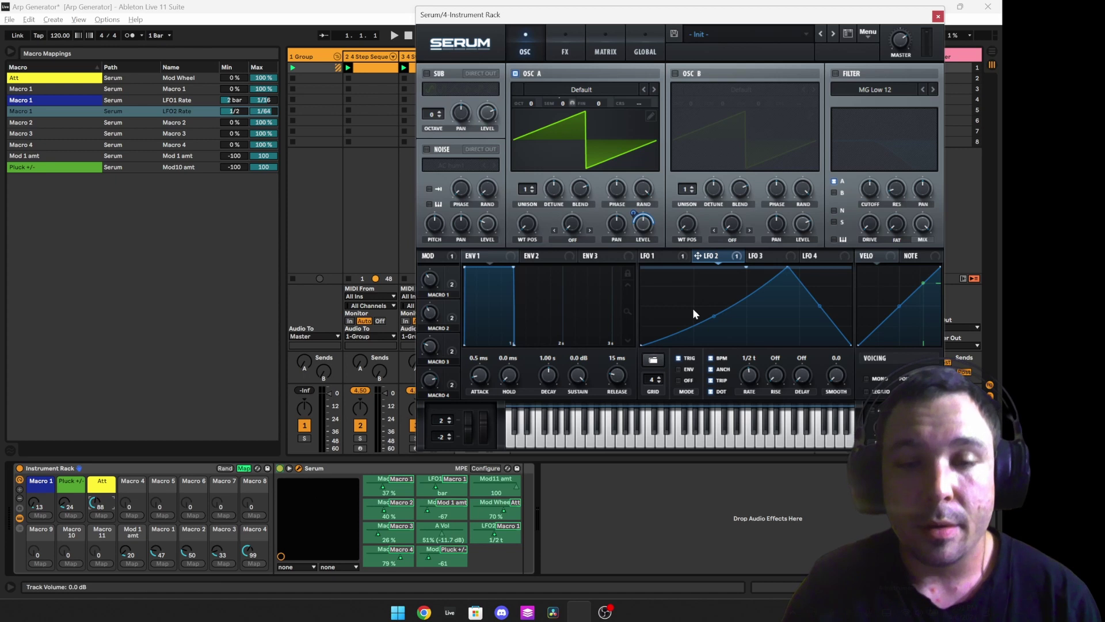
left_click_drag(712, 315, 714, 310)
left_click_drag(818, 308, 817, 309)
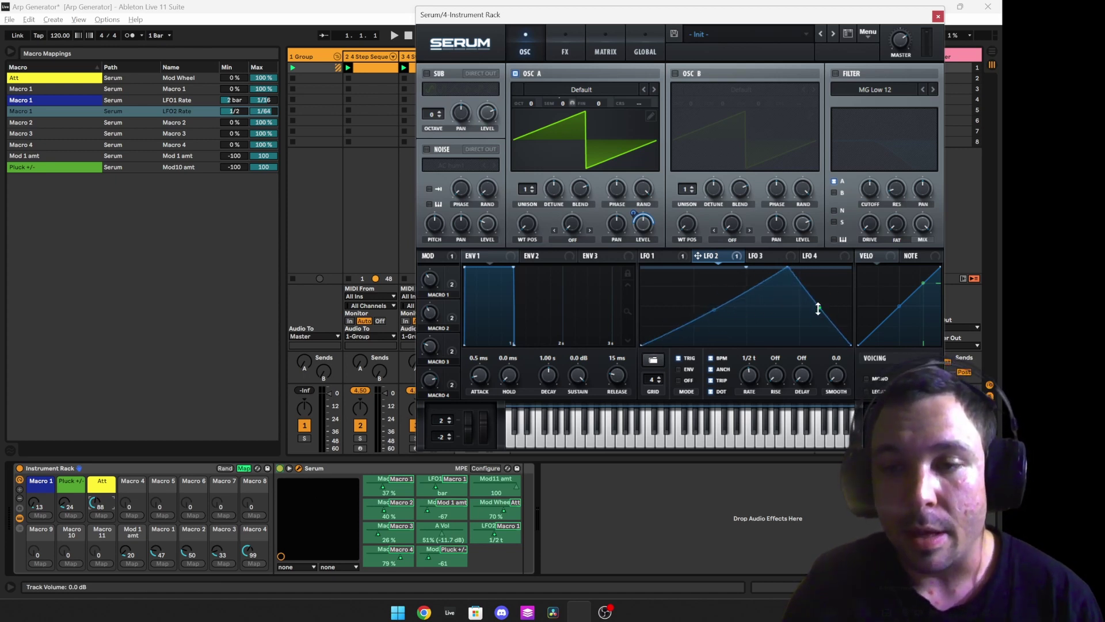
left_click_drag(715, 310, 714, 309)
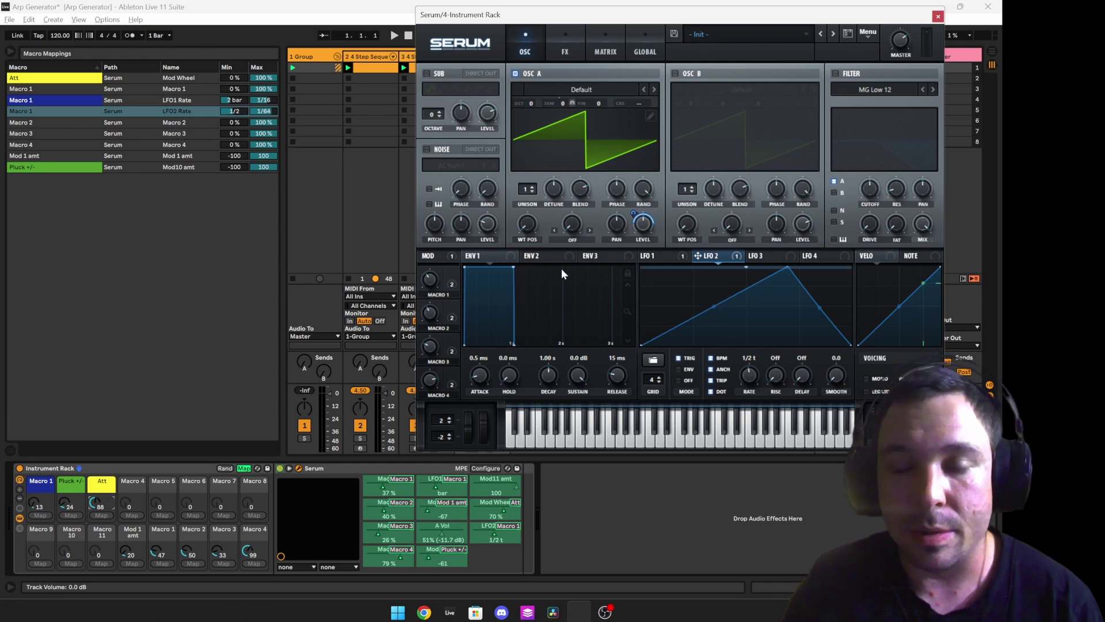
Set Env 2's attack to 0.0 ms and assign Env 2 to both curve points of LFO 2's shape.
left_click(546, 257)
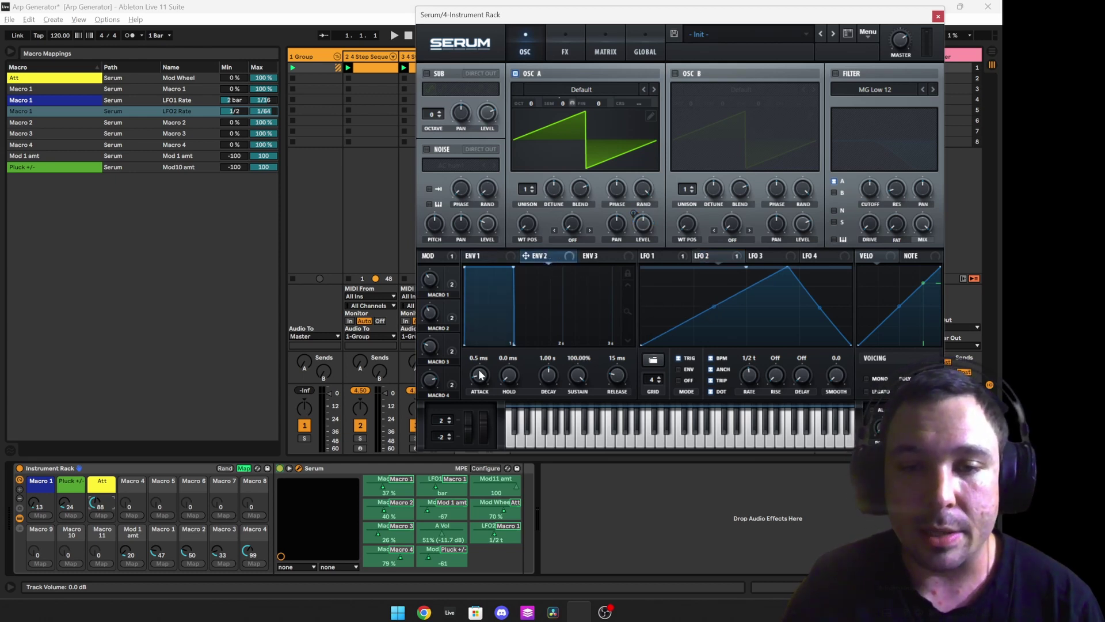
left_click_drag(479, 375, 495, 391)
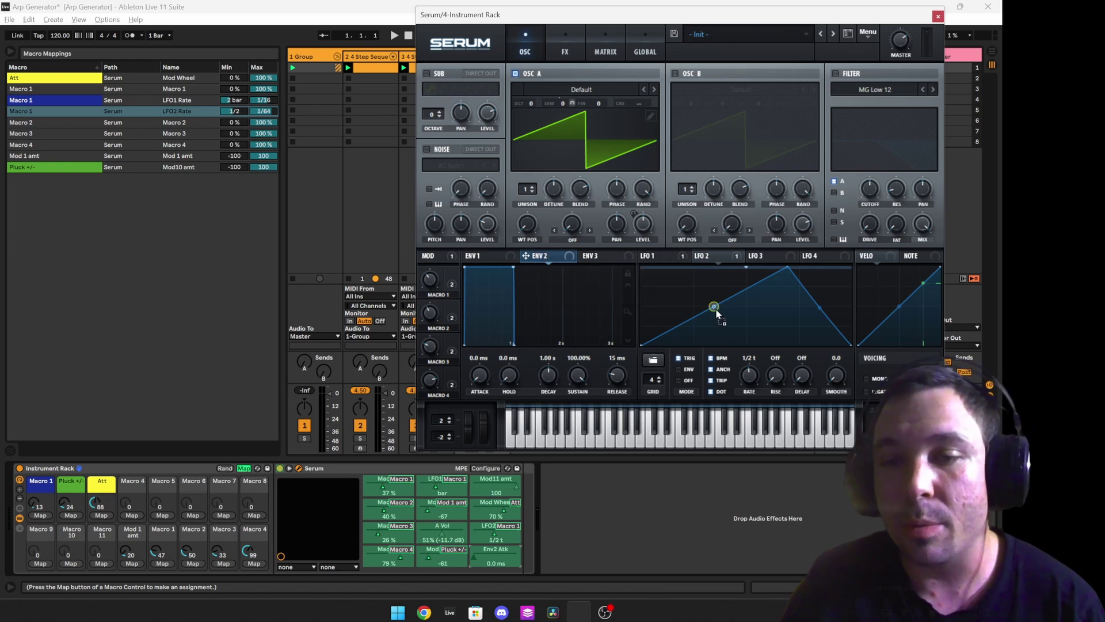
left_click_drag(715, 309, 714, 307)
left_click_drag(556, 255, 820, 311)
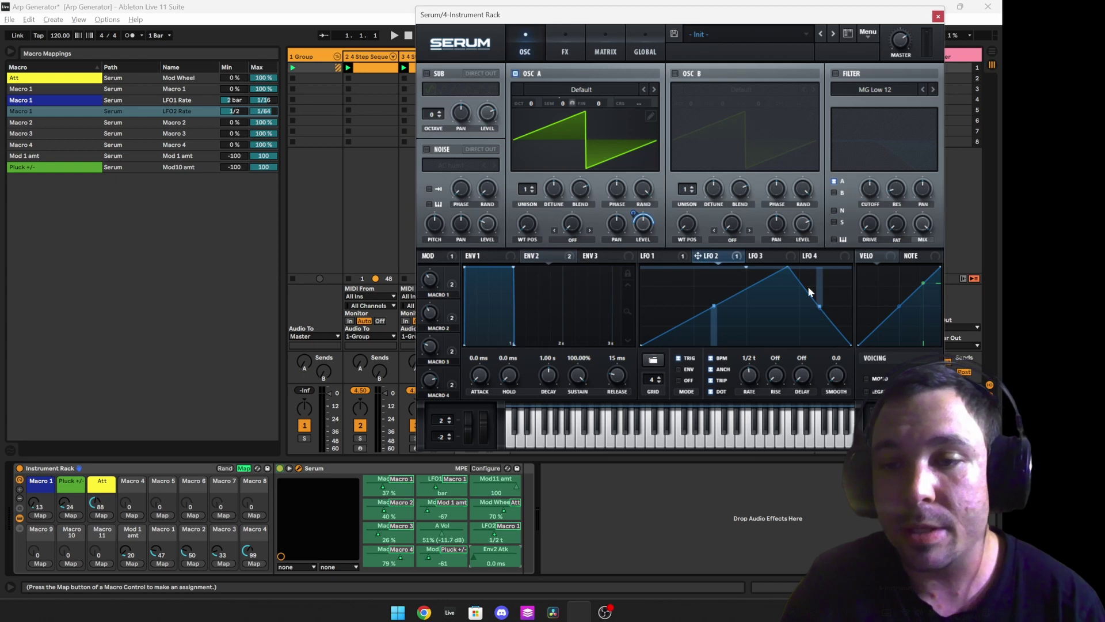
Make the Env 2 modulations of LFO Bus 10 and LFO Bus 11 bidirectional in the modulation matrix.
left_click(606, 35)
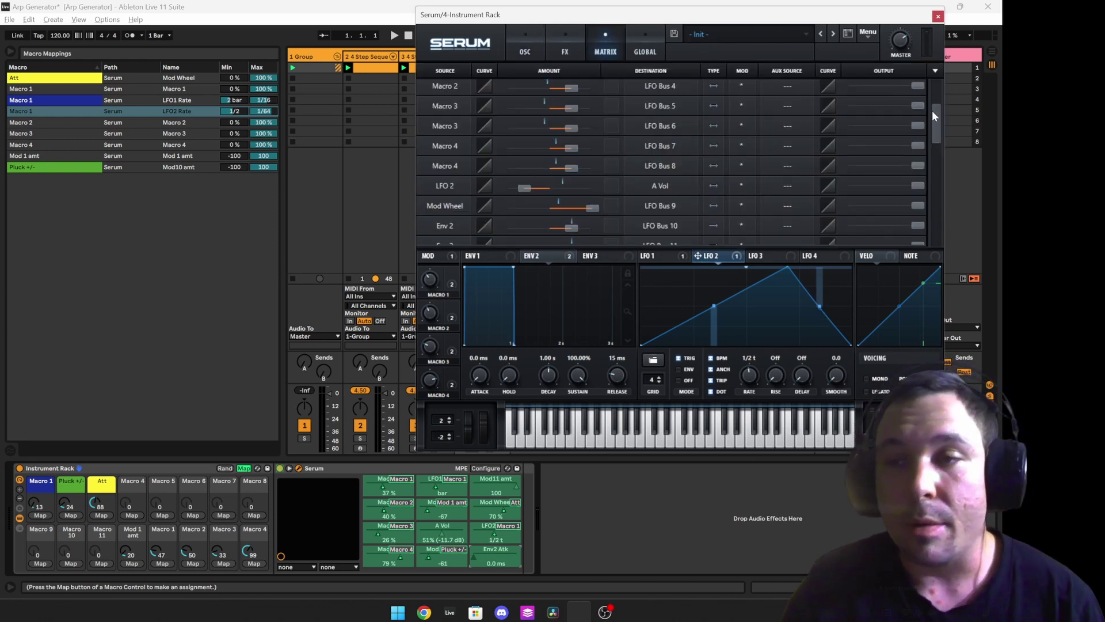
left_click_drag(934, 116, 942, 143)
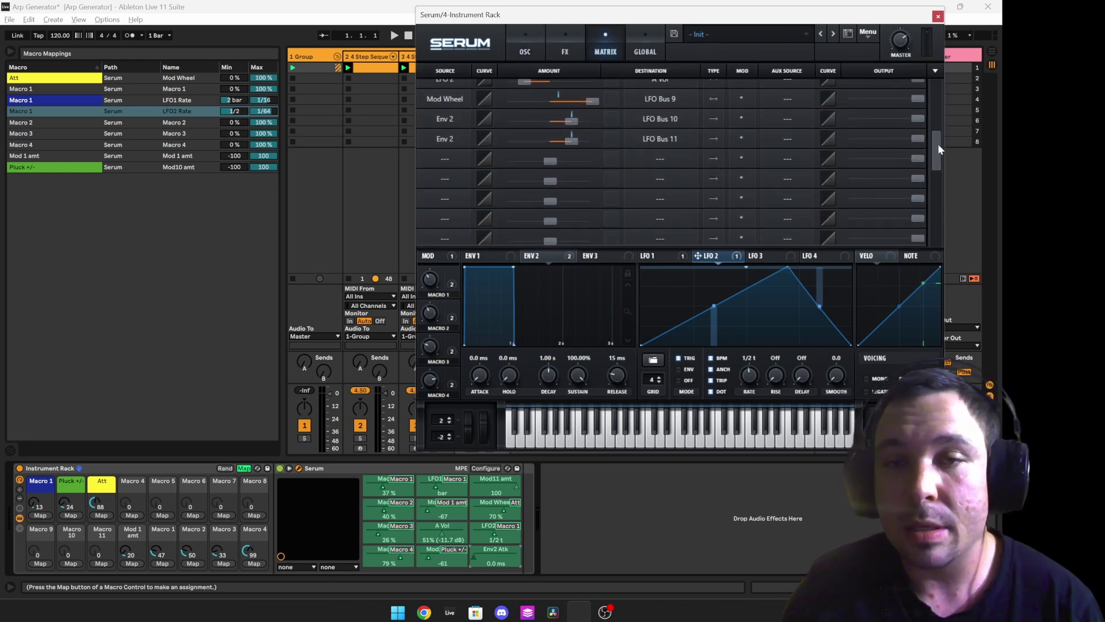
left_click(711, 118)
left_click(711, 139)
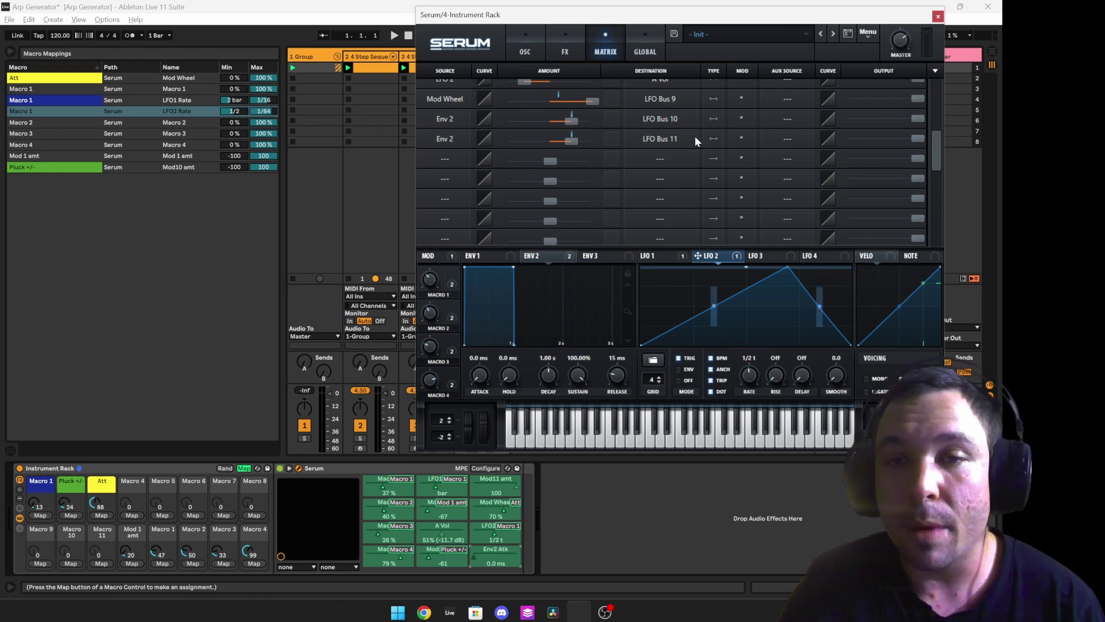
Adjust both Env 2 matrix amounts to expose them as device parameters, with Mod12 amt at 55 and Mod13 amt at 33.
left_click_drag(572, 118, 546, 122)
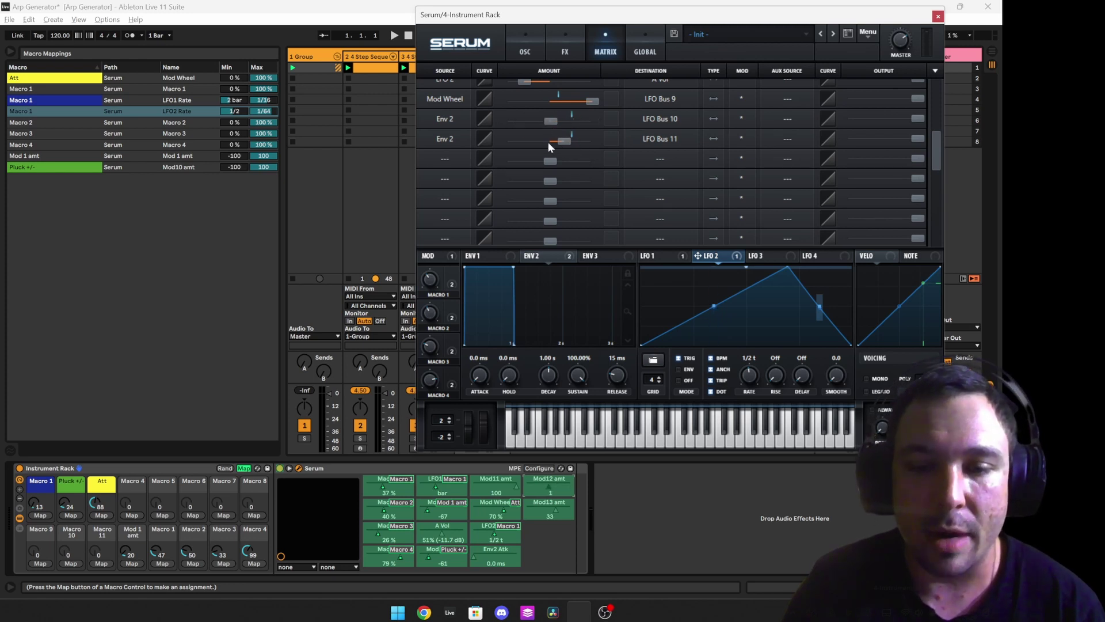
left_click_drag(552, 120, 583, 123)
Map the Mod12 amt parameter to Macro 4 and rename that macro "Attt Curve".
right_click(551, 487)
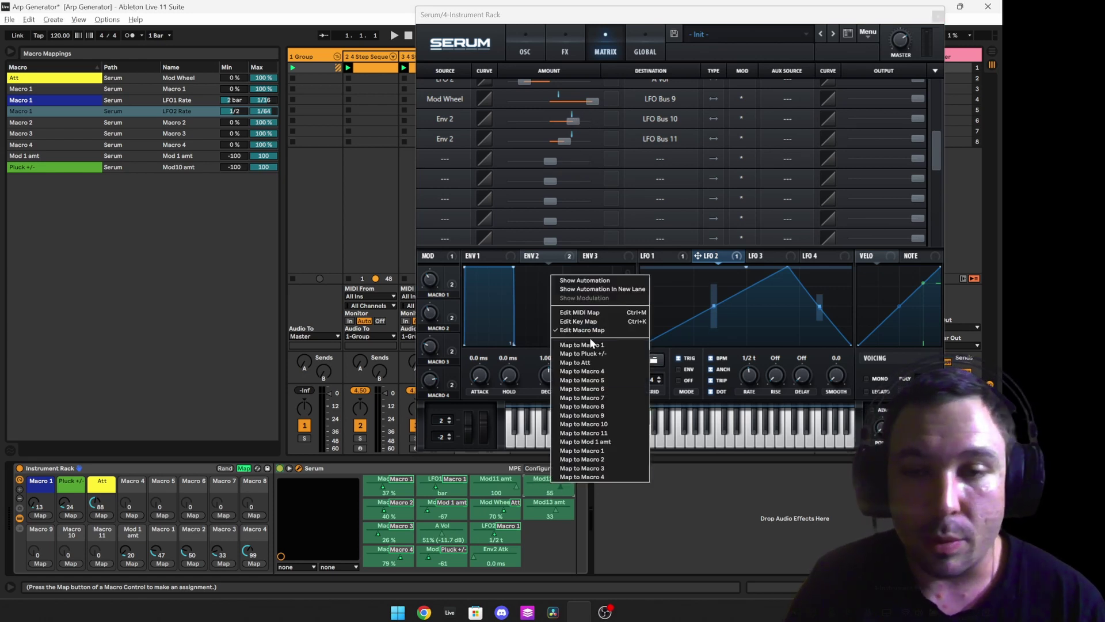
left_click(585, 371)
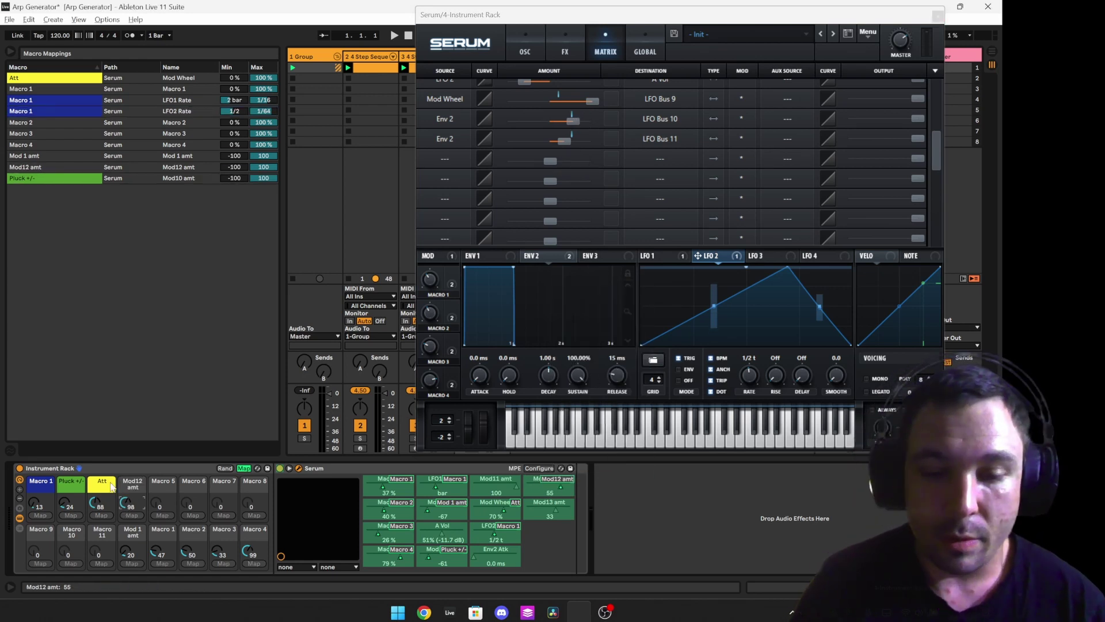
key("ctrl+r")
key("BackSpace")
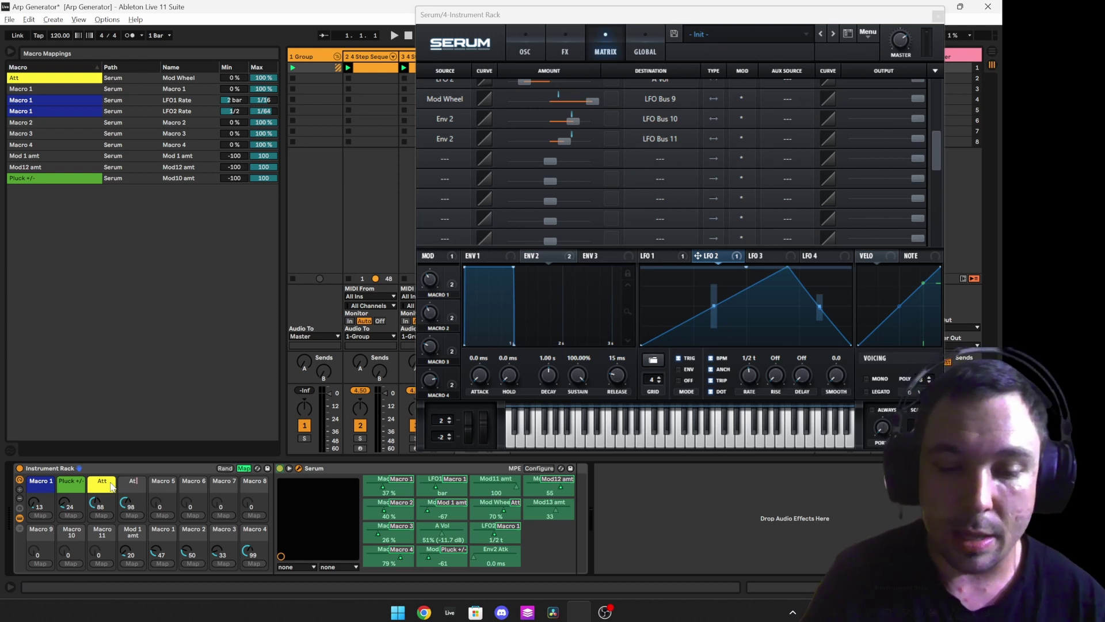
type("Attt Curve")
key("Return")
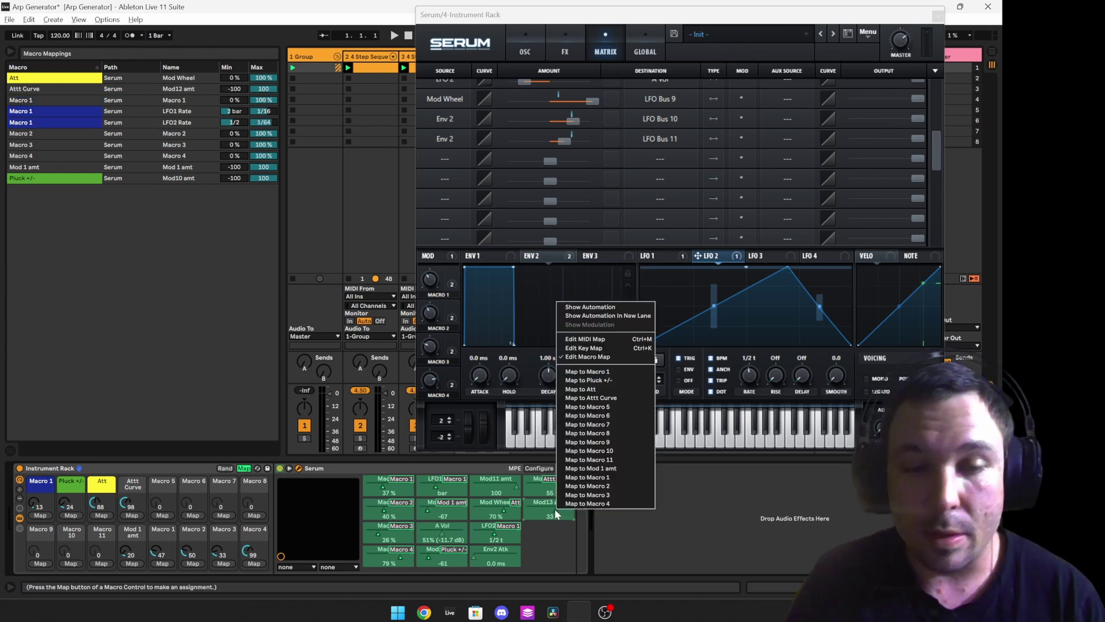
Map the Mod13 amt parameter to Macro 5 and rename that macro "Dec Curve".
right_click(555, 509)
left_click(600, 407)
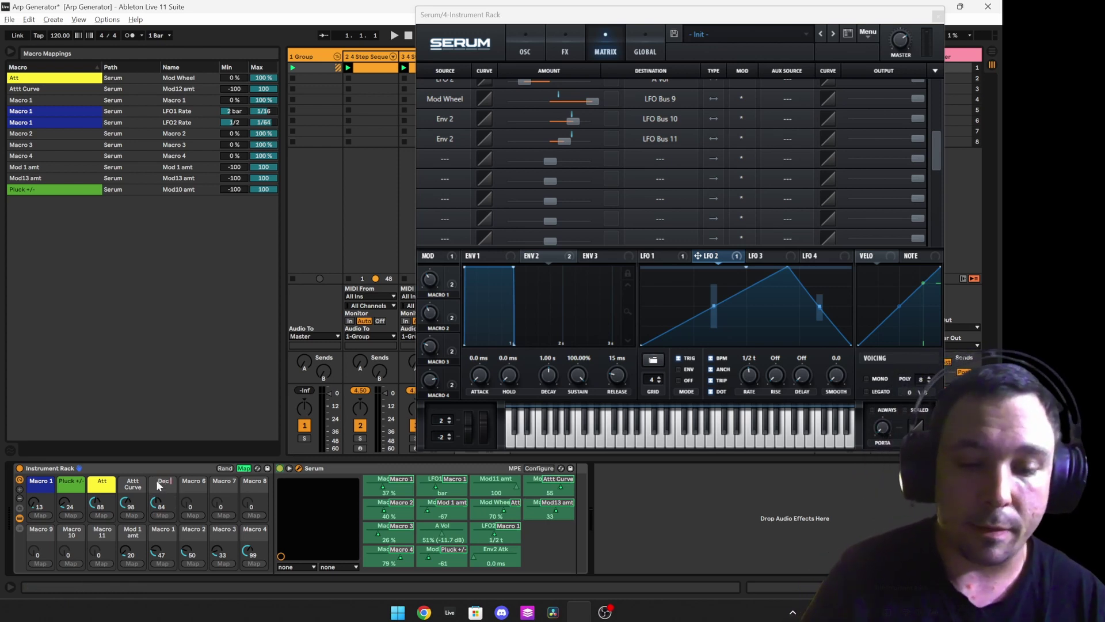
right_click(158, 486)
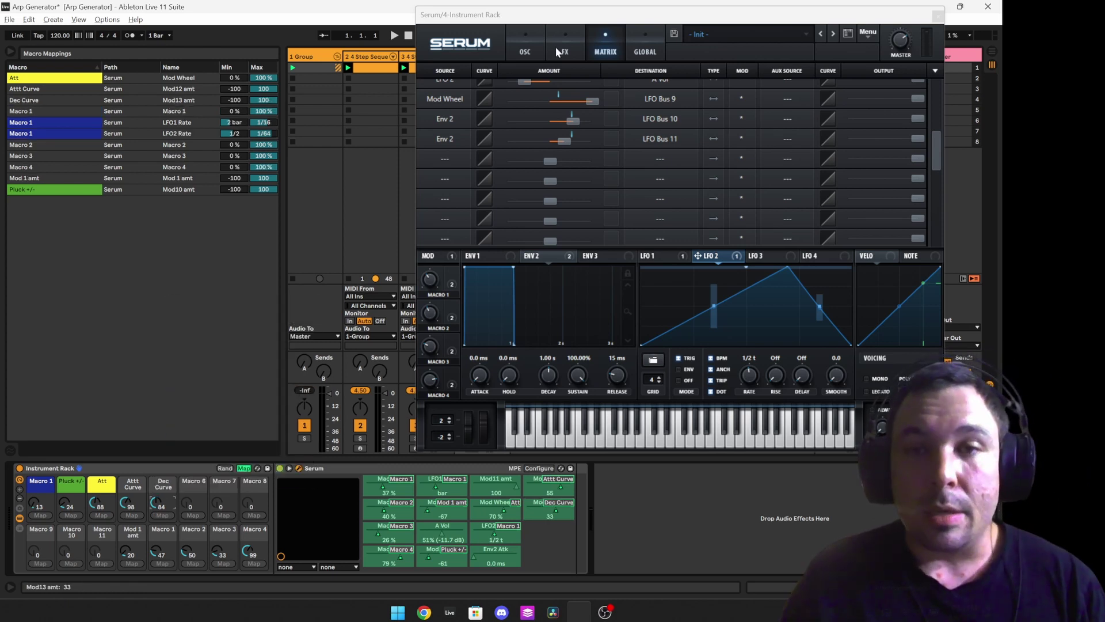
Show Serum's oscillator page and randomize the rack macros repeatedly to audition the new curve mappings.
left_click(528, 39)
left_click(224, 468)
left_click(224, 468)
left_click(225, 468)
left_click(225, 468)
left_click(224, 468)
left_click(224, 468)
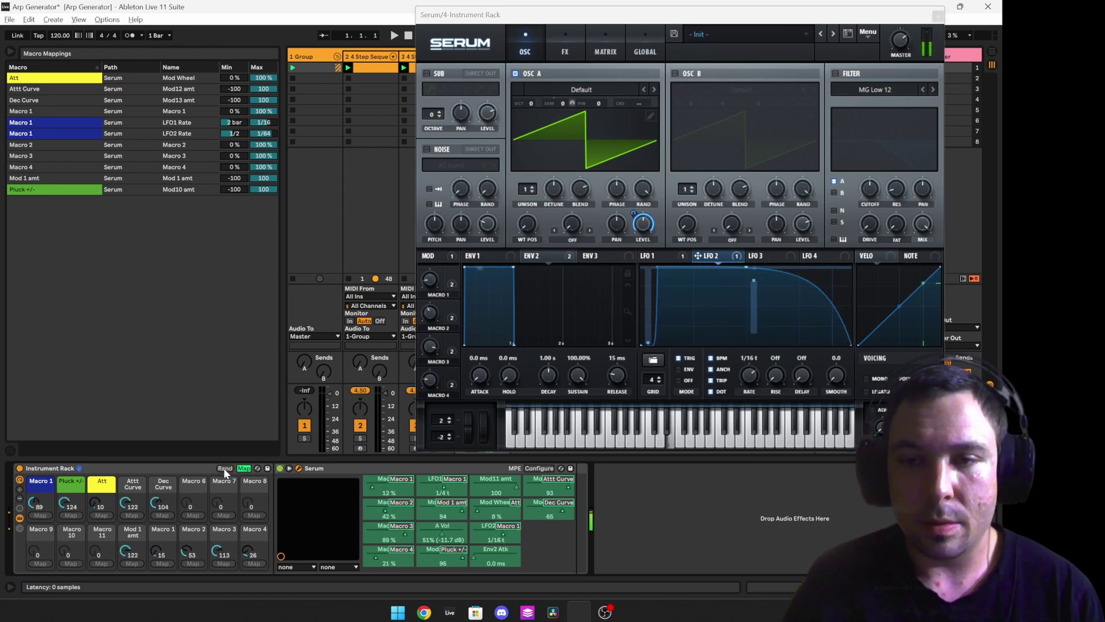
left_click(224, 468)
left_click(224, 468)
left_click(224, 467)
left_click(224, 468)
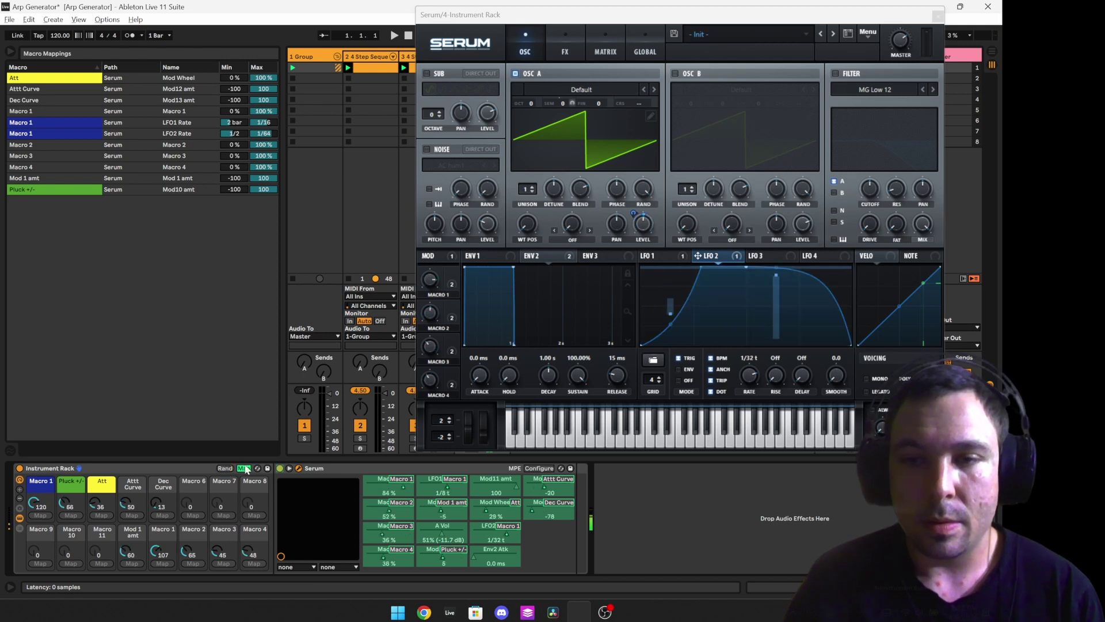
Reposition the Serum window and keep randomizing the macros to audition more LFO 2 rates and curve shapes.
left_click_drag(576, 14, 415, 61)
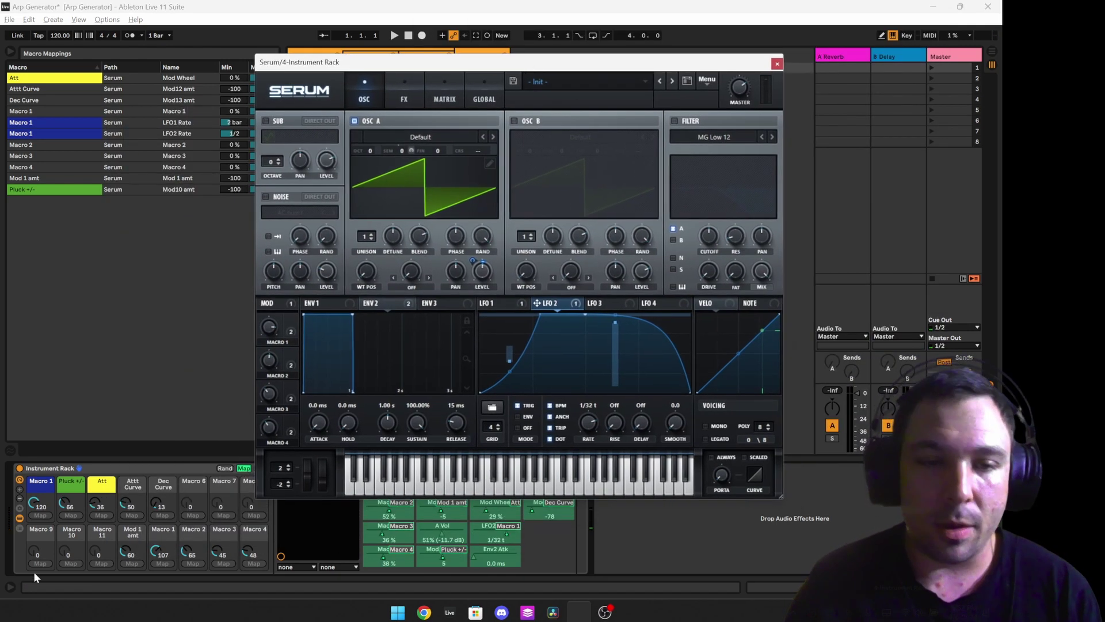
left_click(224, 468)
left_click(224, 469)
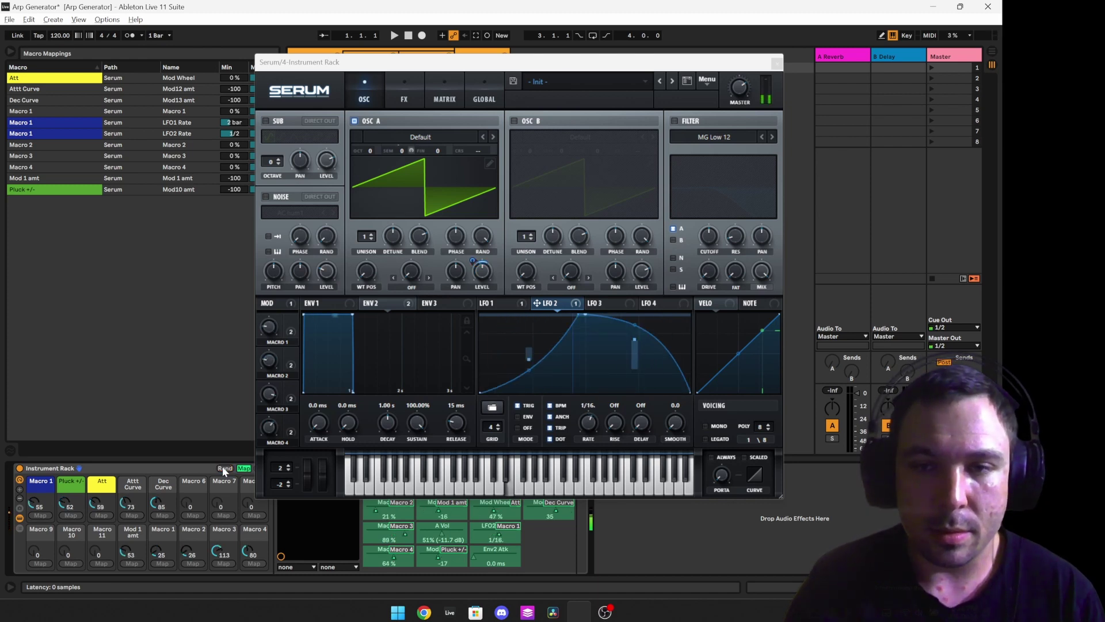
left_click_drag(572, 67, 687, 99)
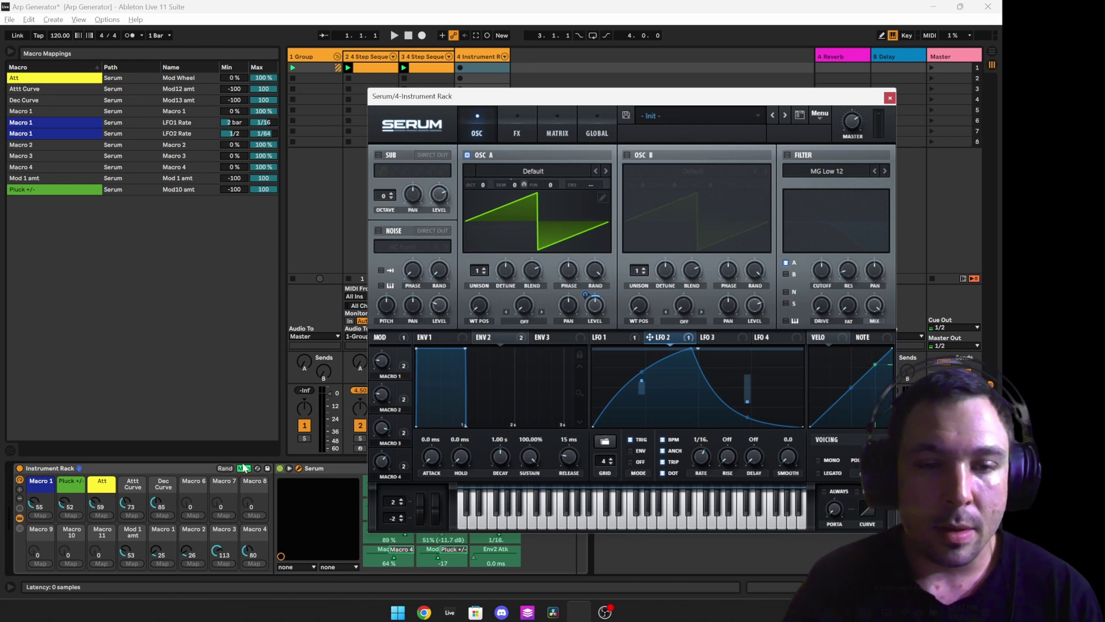
left_click(222, 470)
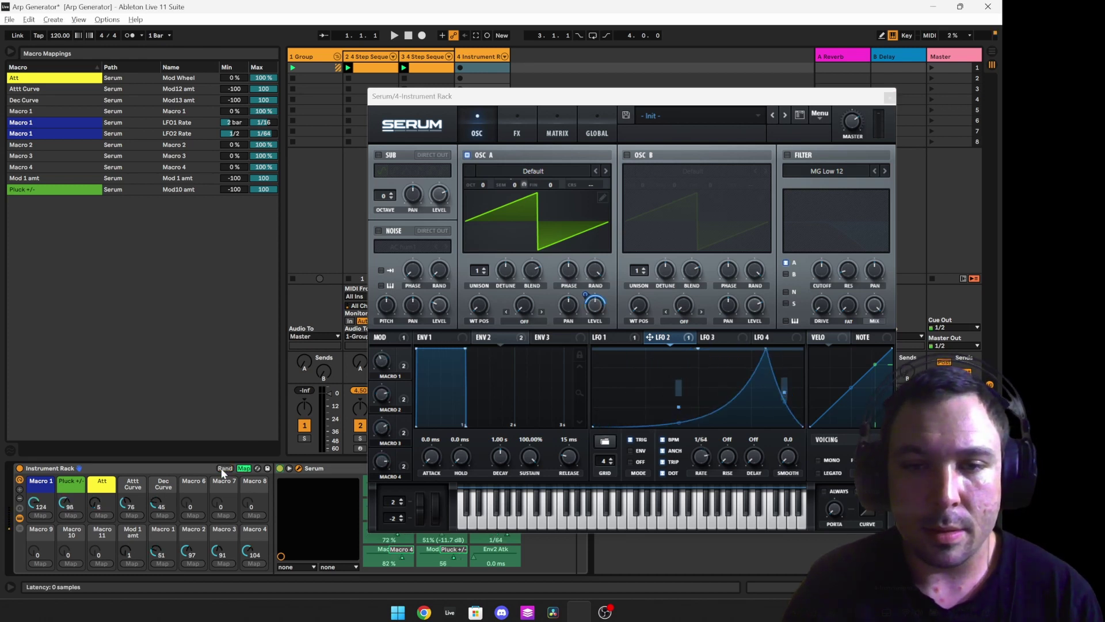
left_click(222, 469)
left_click(222, 470)
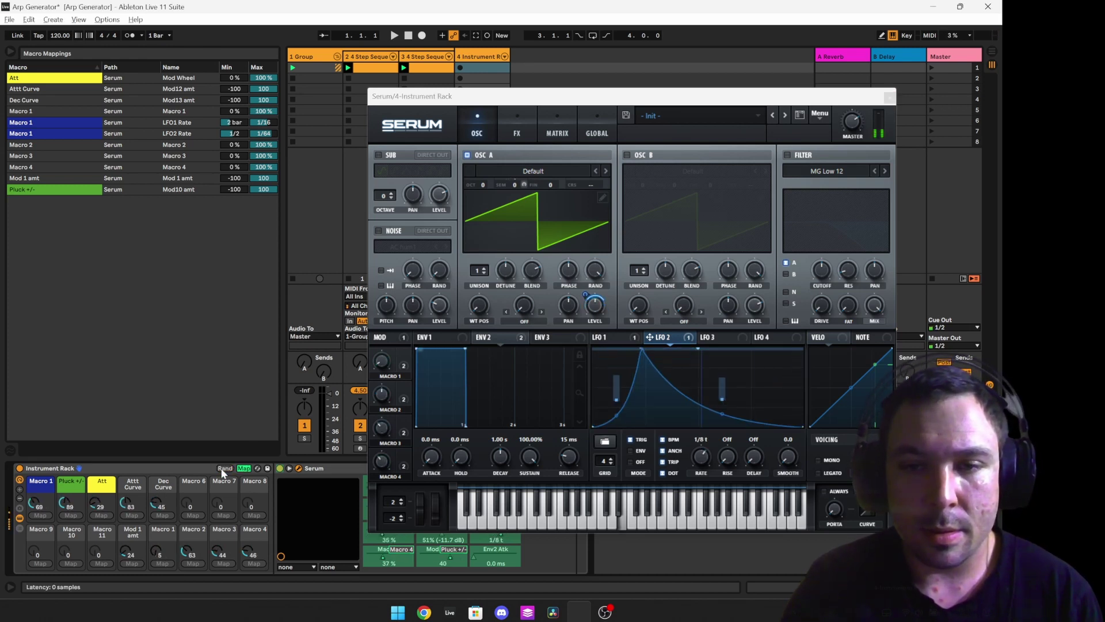
left_click(223, 469)
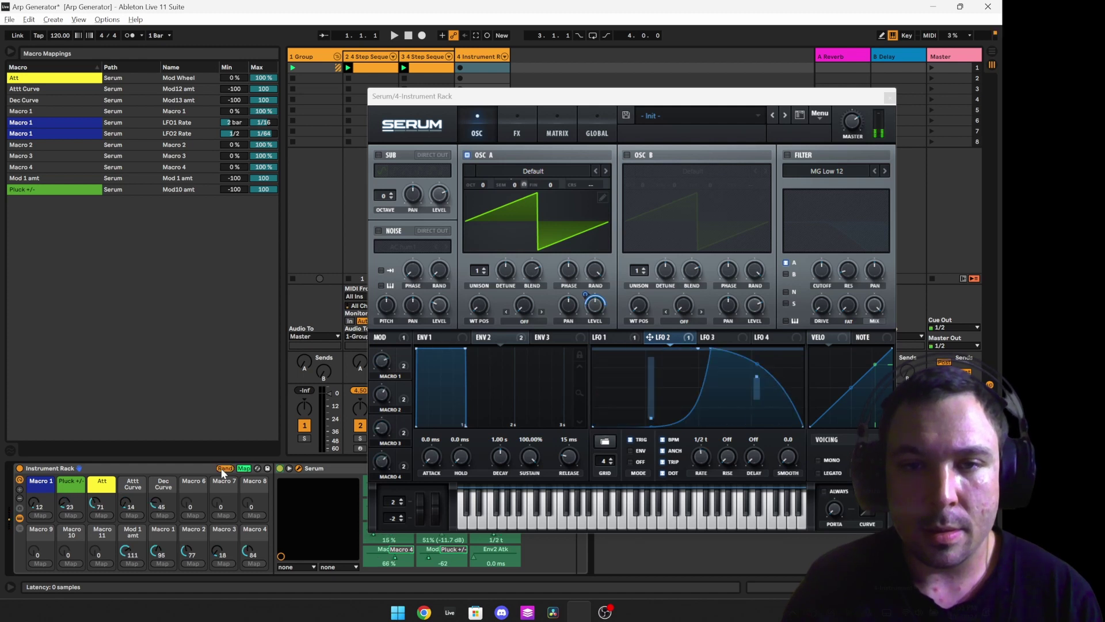
left_click(222, 469)
left_click(222, 469)
left_click(222, 469)
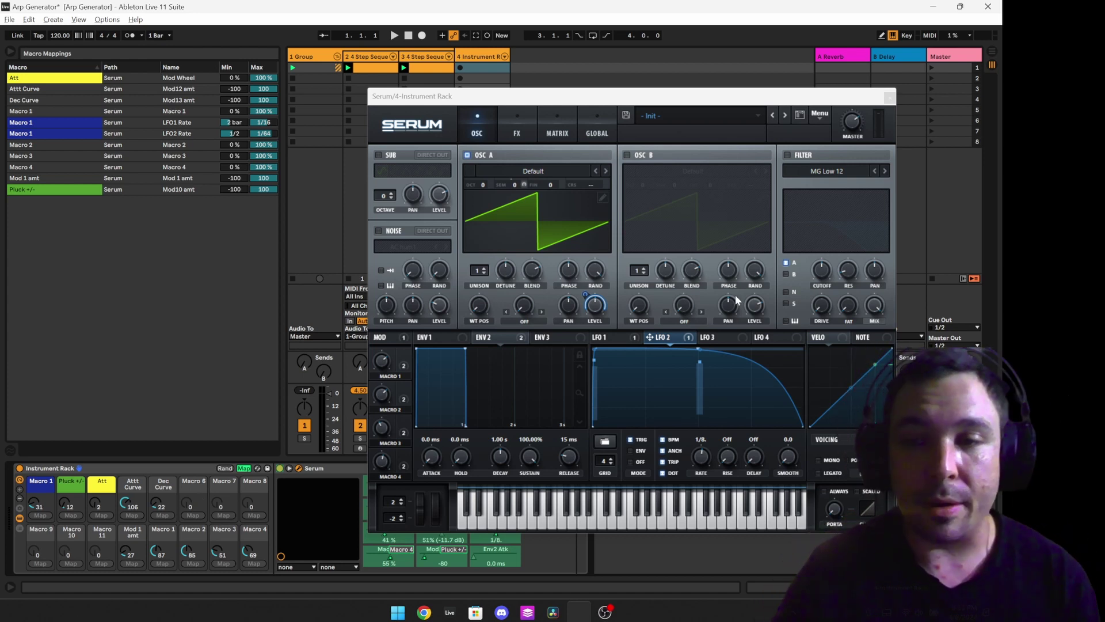
Enable Serum's filter at 0% mix and map Fil Mix to Macro 6 under the name "Fil Mix 0=Off".
left_click(788, 155)
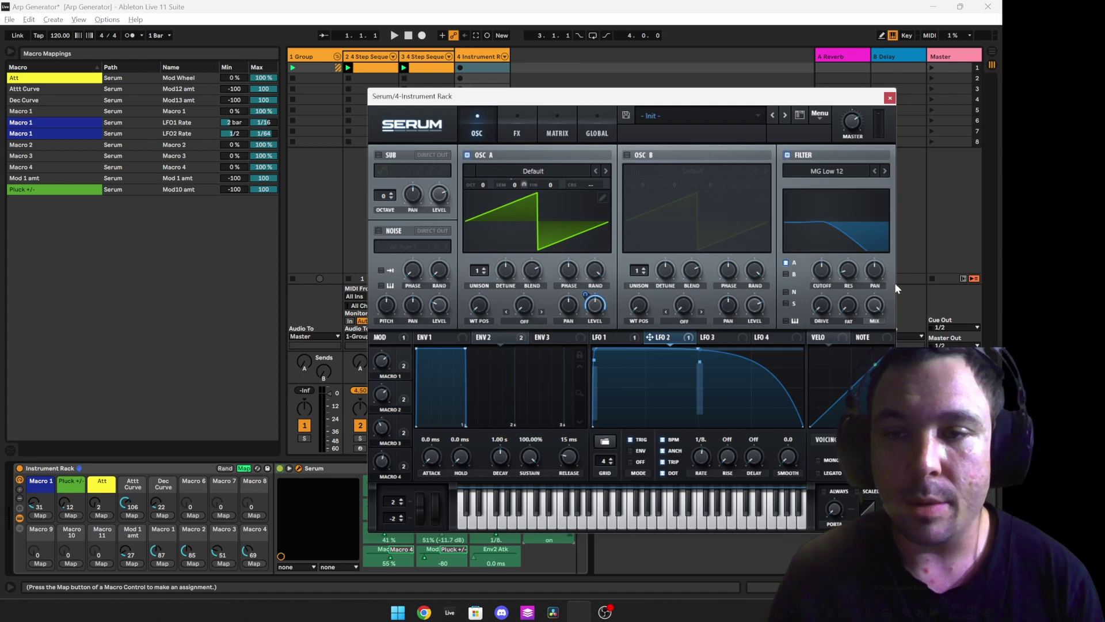
left_click_drag(879, 310, 879, 351)
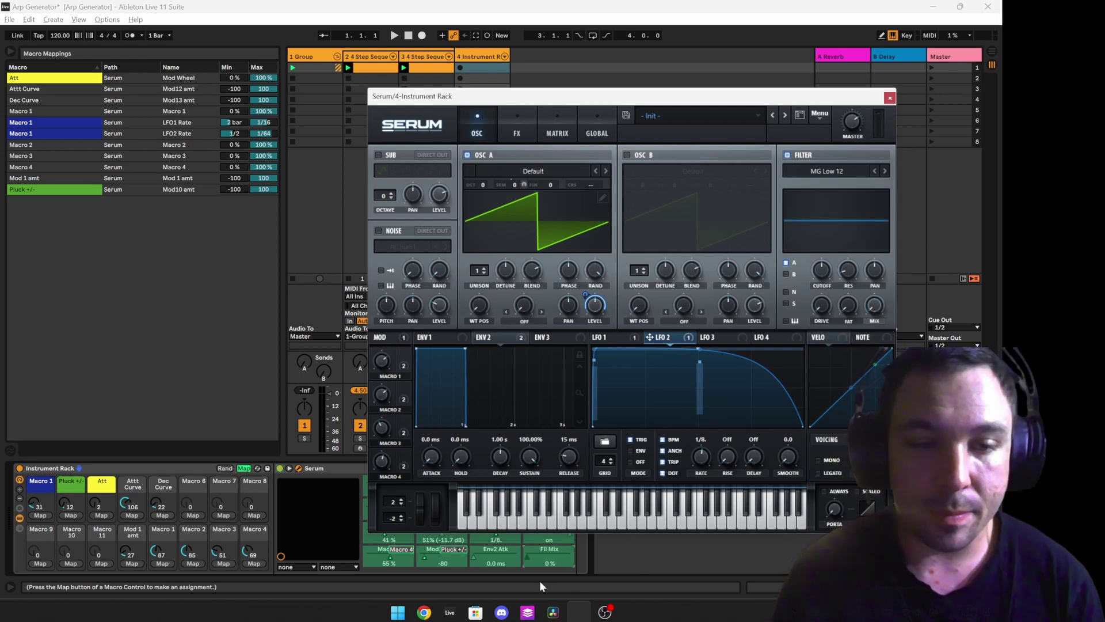
right_click(554, 561)
left_click(576, 463)
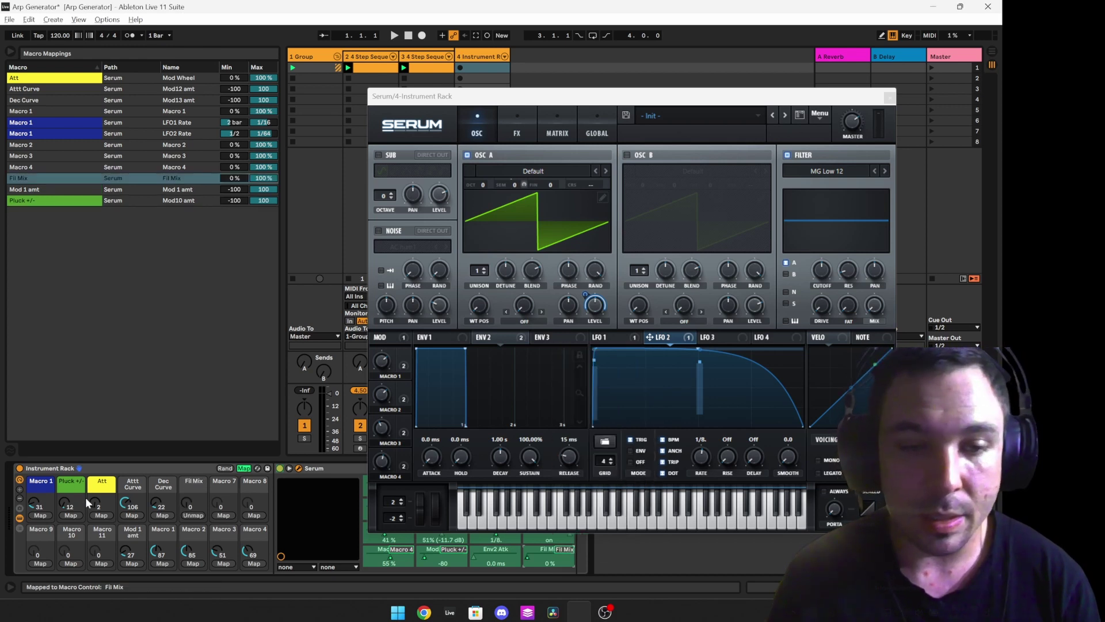
left_click(194, 507)
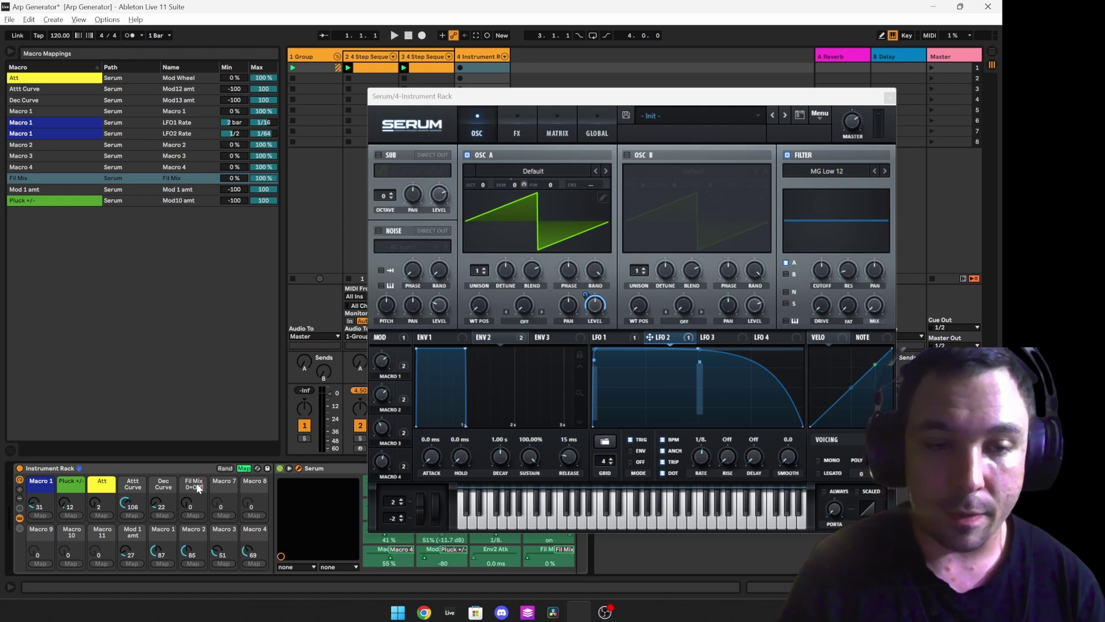
key("Return")
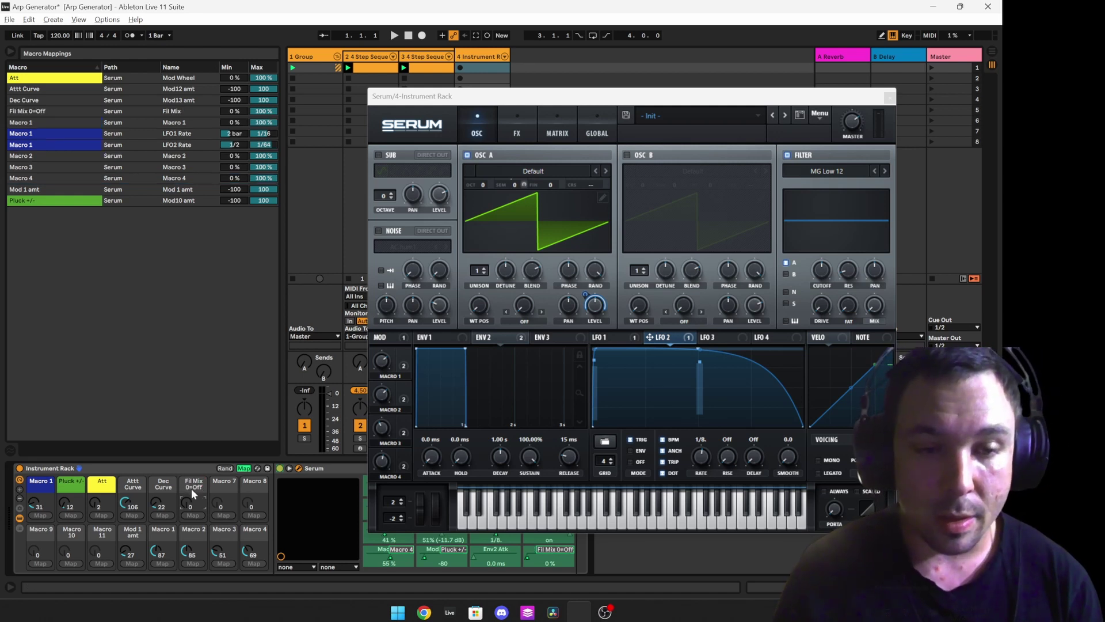
Colour the Fil Mix 0=Off macro red and exclude it from randomization.
right_click(192, 488)
left_click(214, 403)
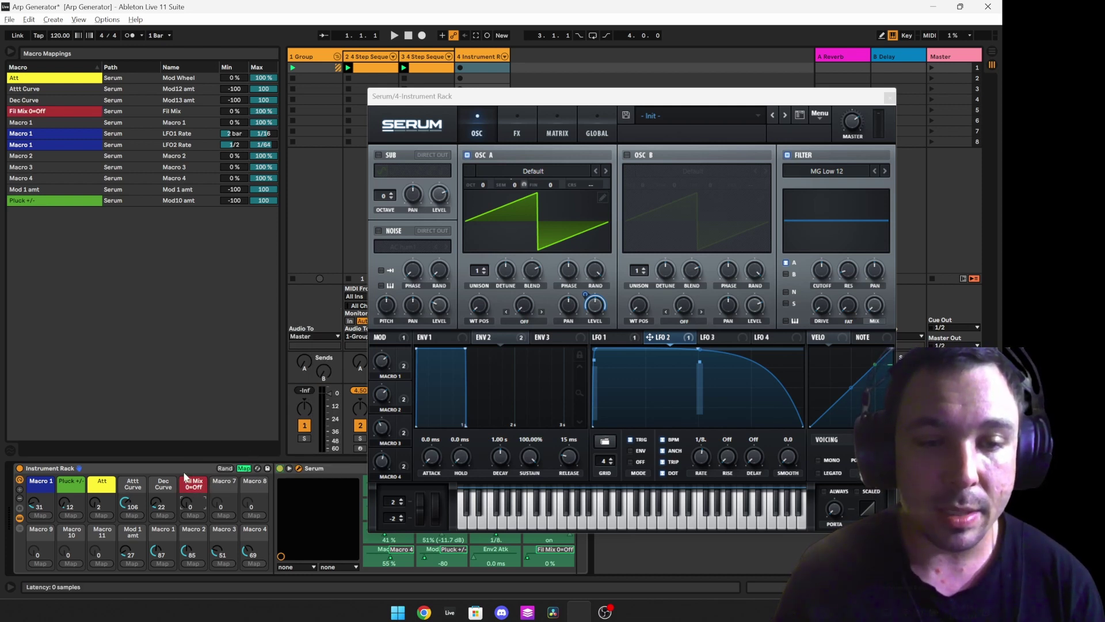
right_click(192, 488)
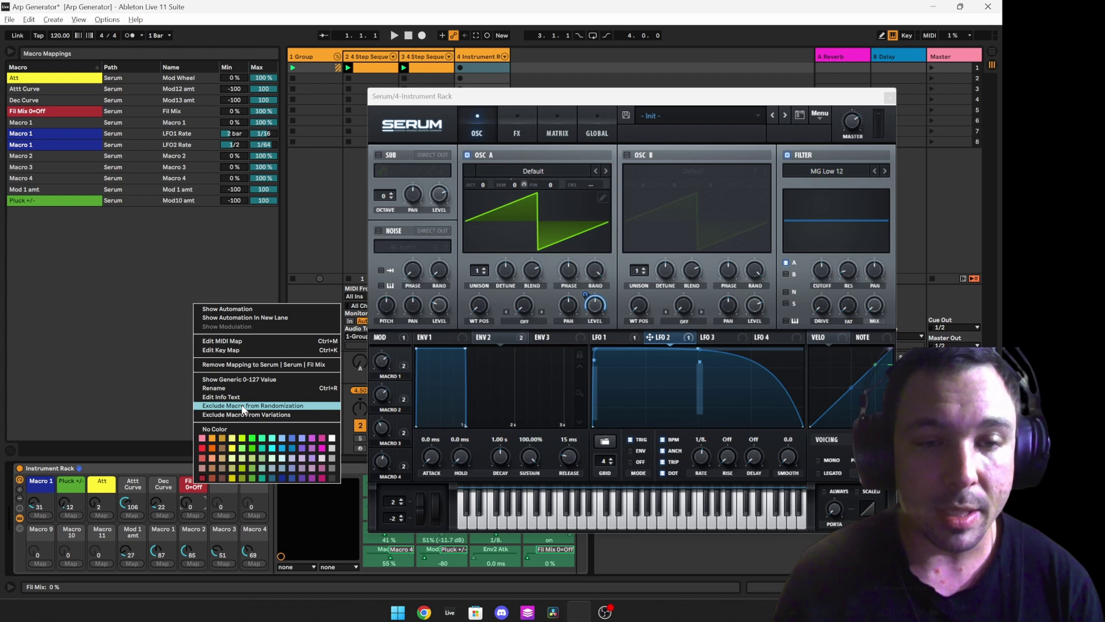
left_click(250, 405)
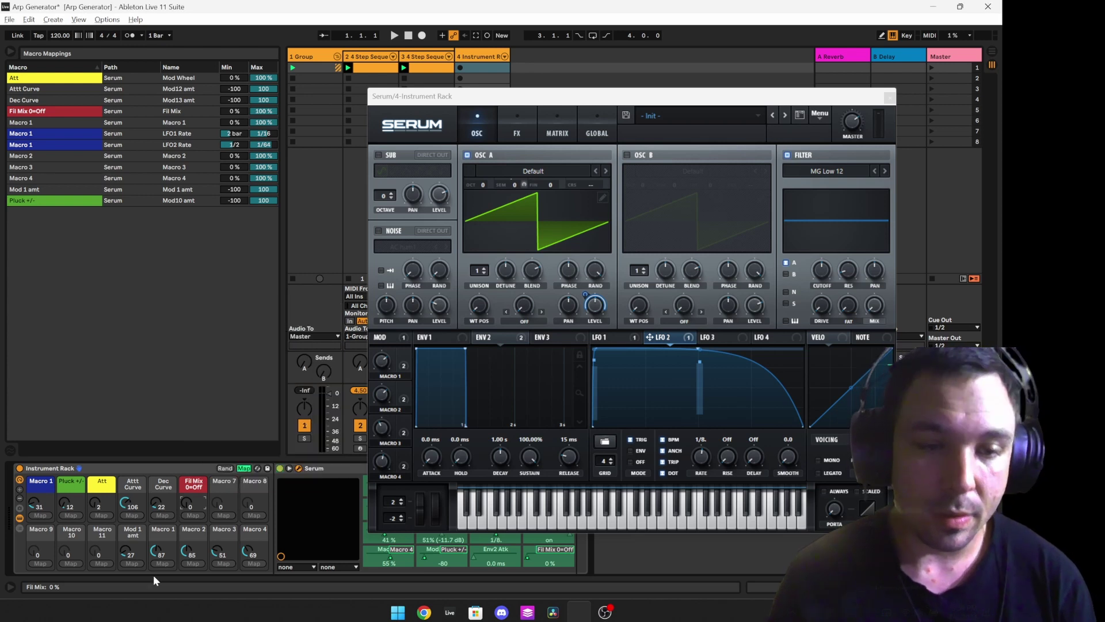
Colour the Attt Curve macro cyan and the Dec Curve macro purple.
right_click(132, 485)
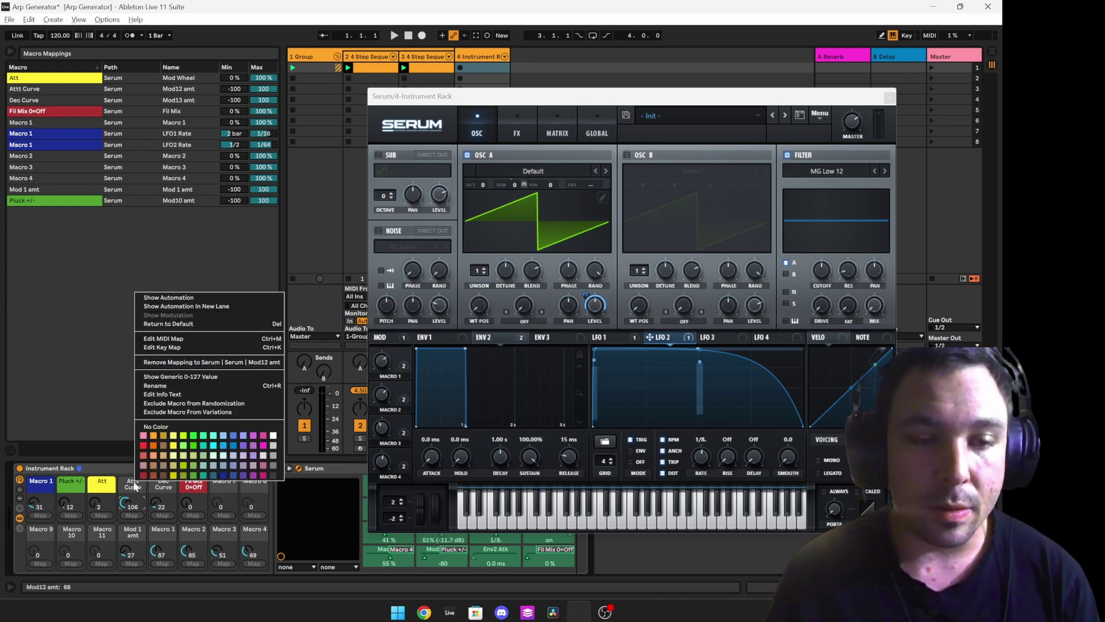
left_click(215, 446)
right_click(167, 495)
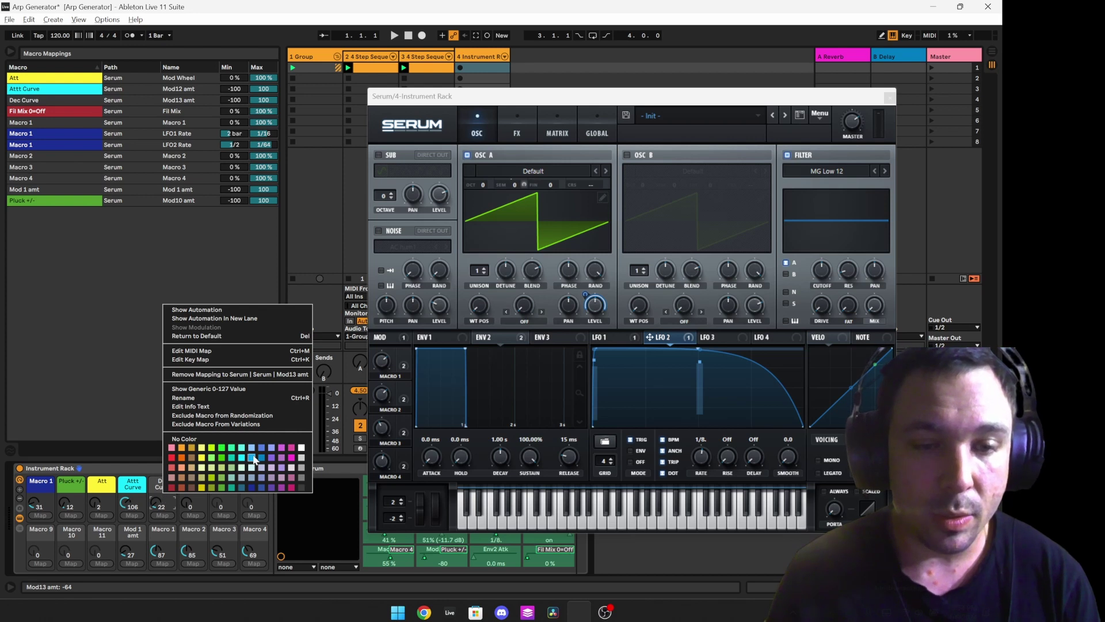
left_click(271, 487)
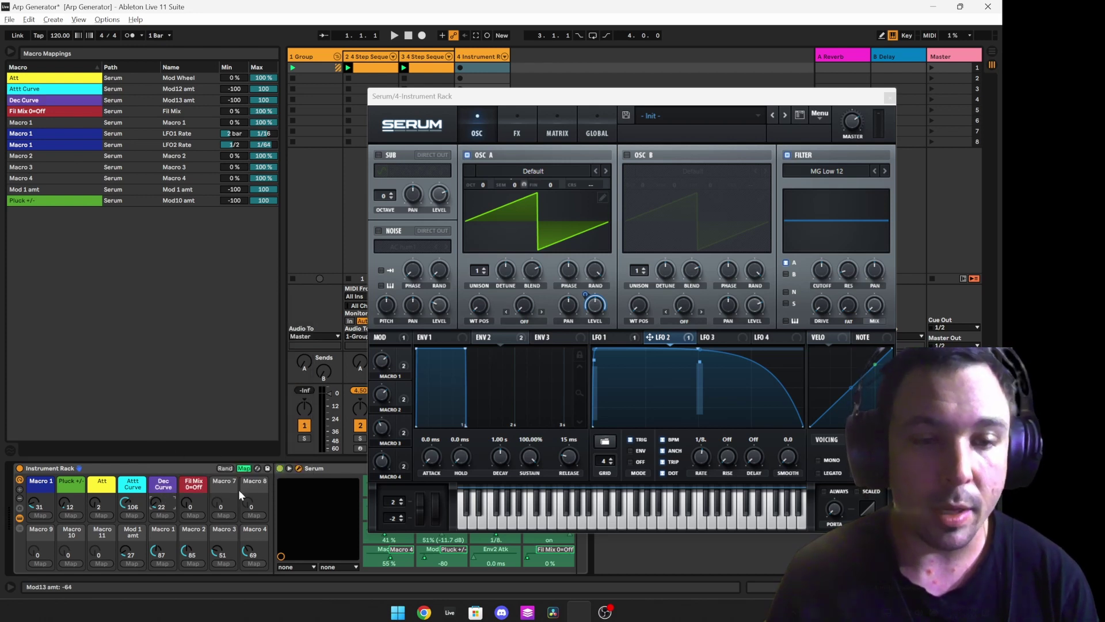
Raise the Fil Mix 0=Off macro to 127 and turn on key tracking for the filter.
left_click_drag(187, 495, 282, 157)
left_click(787, 321)
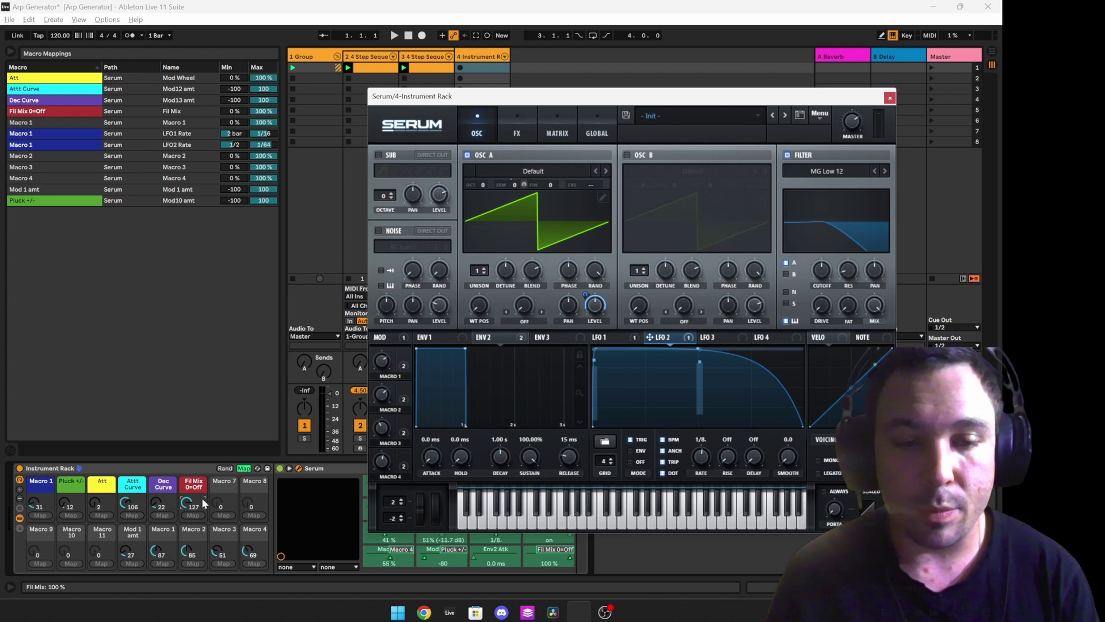
left_click_drag(187, 503, 196, 467)
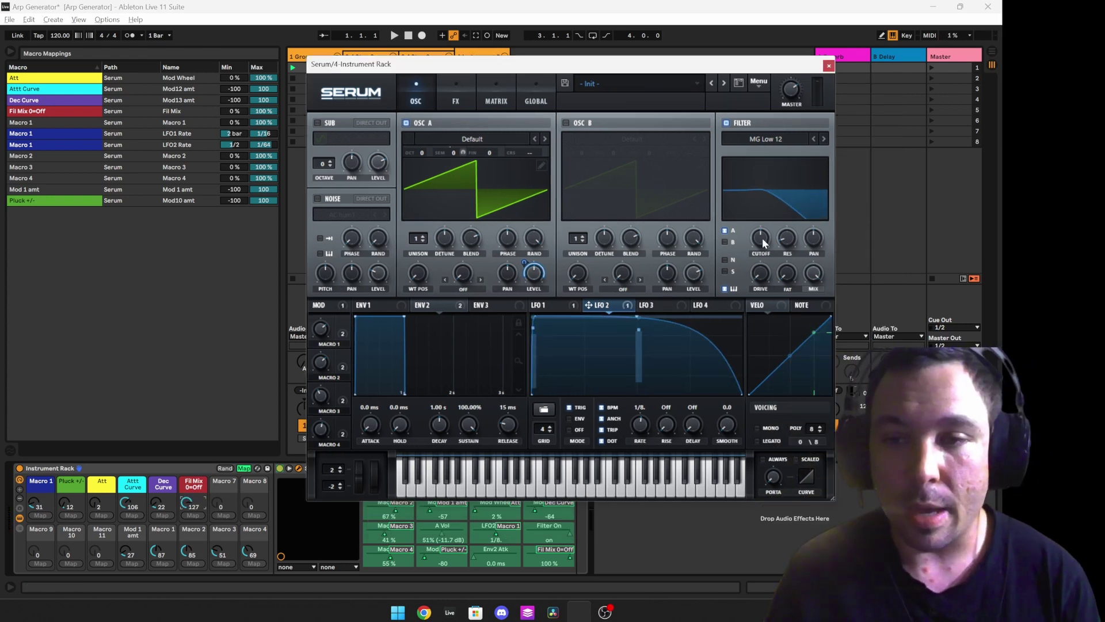
Expose the filter's cutoff, resonance, drive and fat parameters and map them to Macros 7 through 10.
left_click(787, 238)
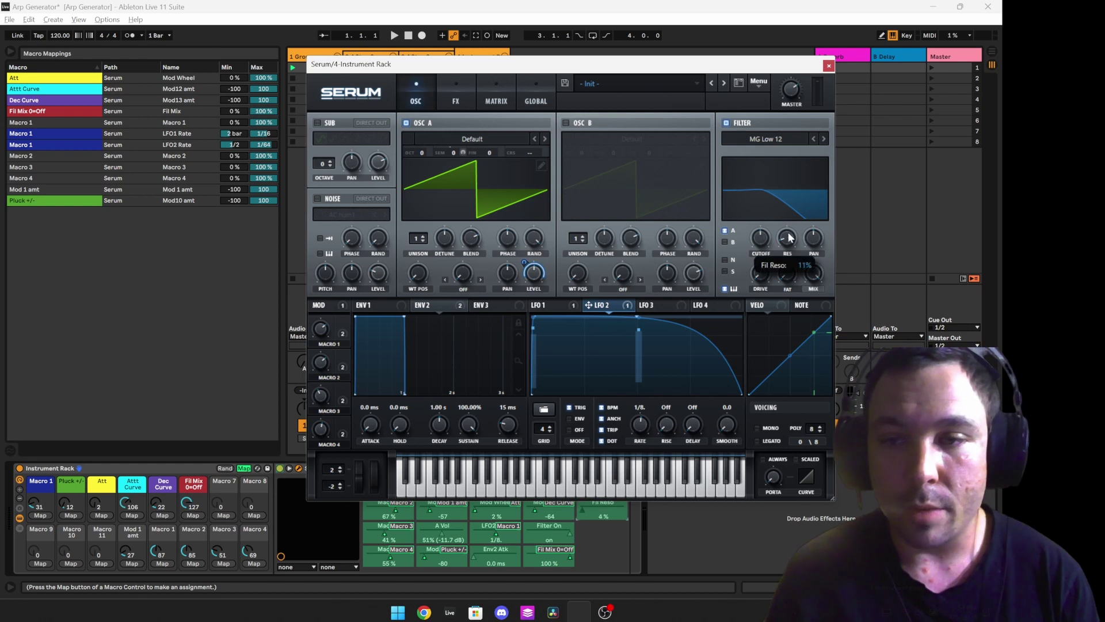
left_click(761, 273)
left_click(787, 273)
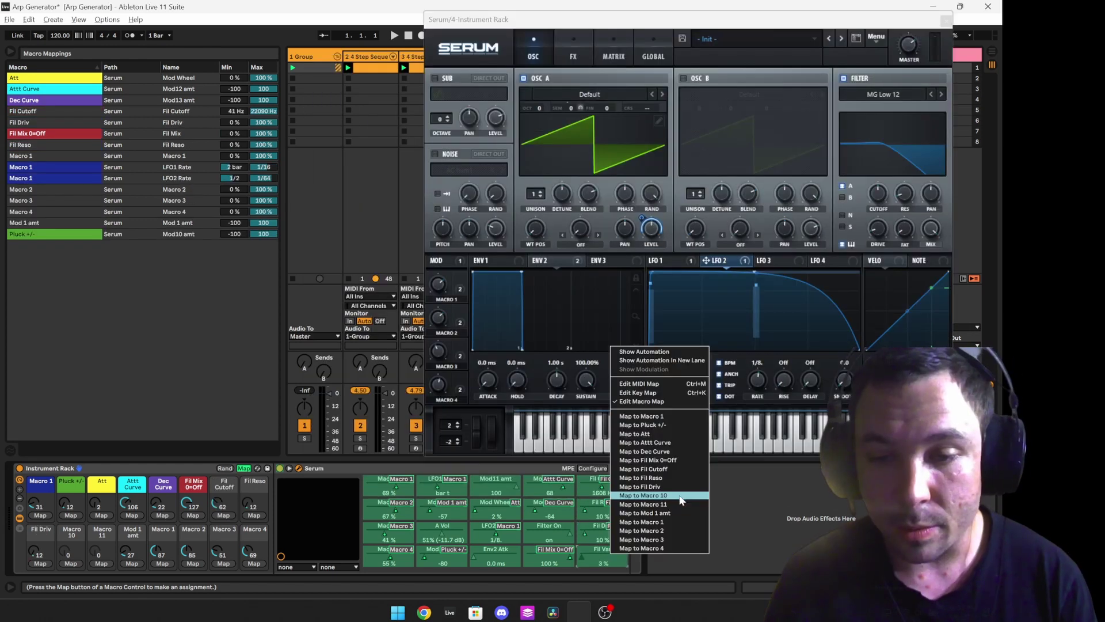
left_click(680, 499)
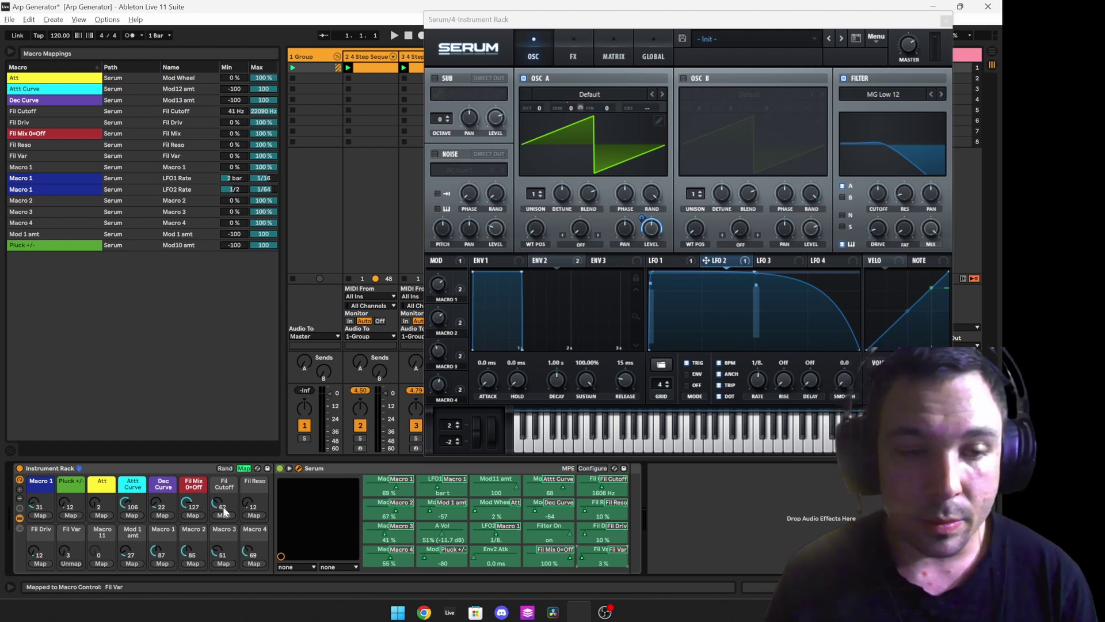
Adjust the filter macros, setting Fil Cutoff to about 67, Fil Reso to 32, Fil Driv to 46 and Fil Var to 40.
left_click_drag(218, 507, 252, 497)
left_click_drag(36, 559, 68, 536)
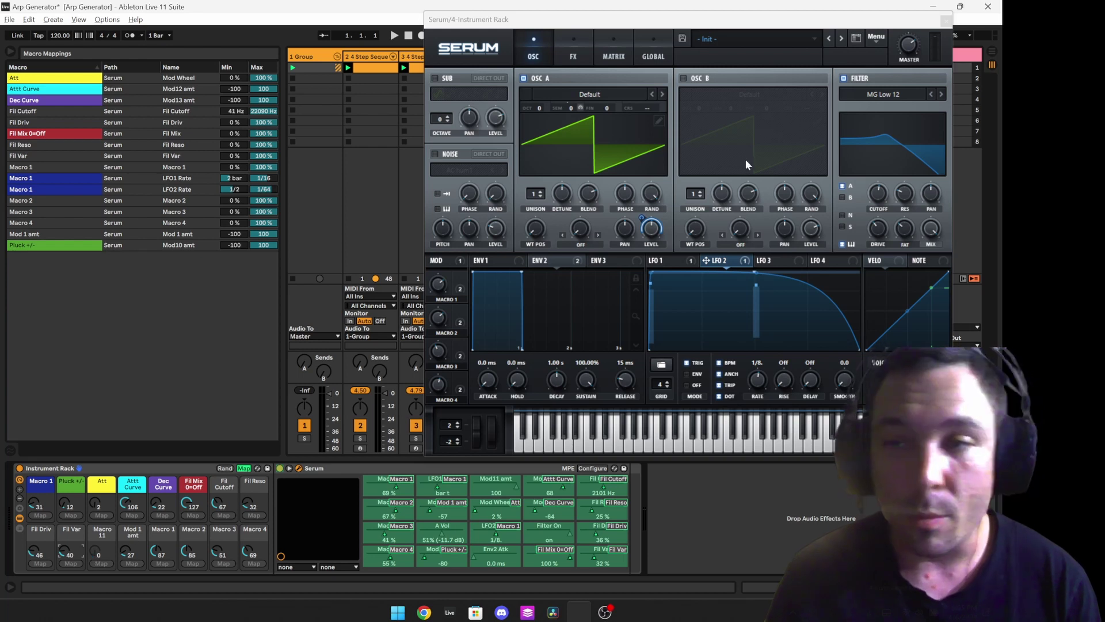
left_click(900, 95)
Move the Serum window aside and load the digital wavetable Dist 8bit Fwap into oscillator A.
left_click_drag(859, 23, 641, 58)
left_click(392, 129)
mouse_move(368, 157)
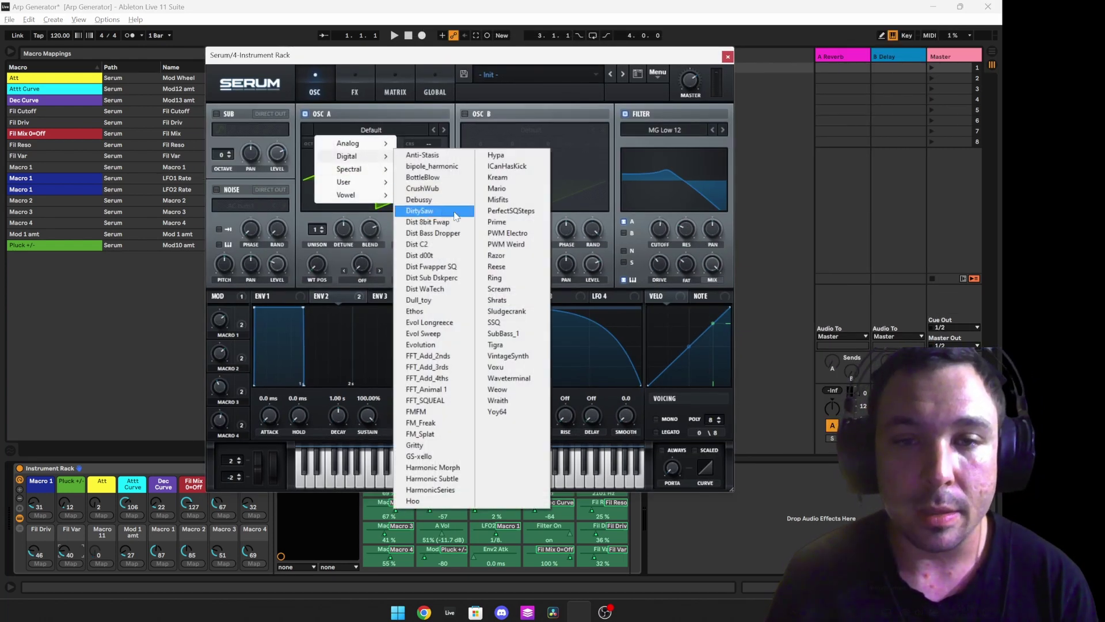
left_click(443, 224)
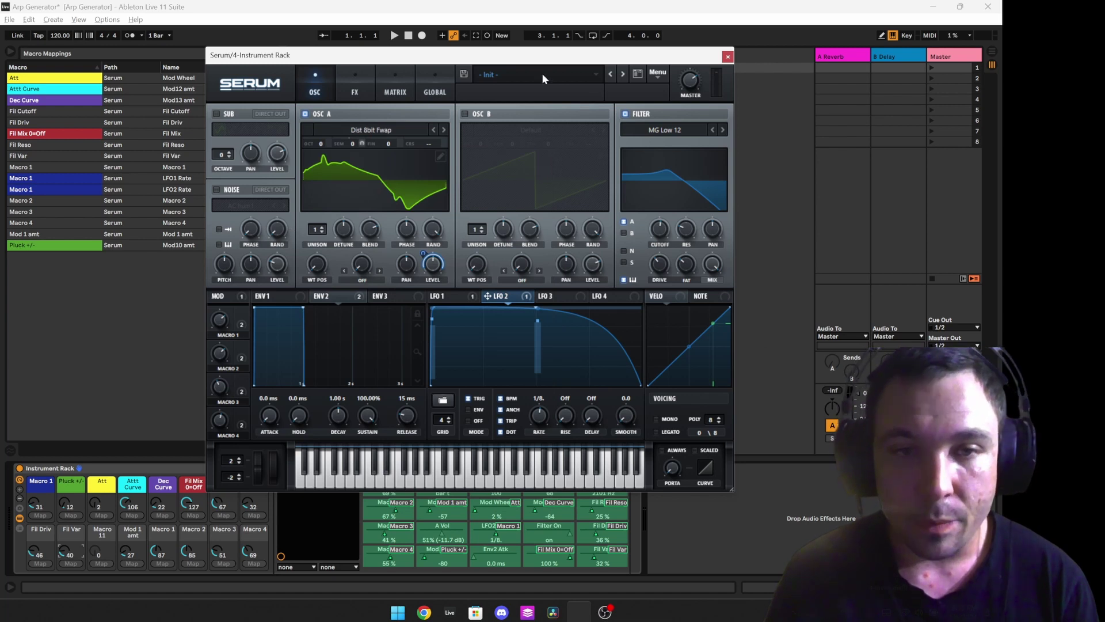
Load the analog wavetable 4088 into oscillator A and move the Serum window aside.
left_click(374, 132)
mouse_move(361, 146)
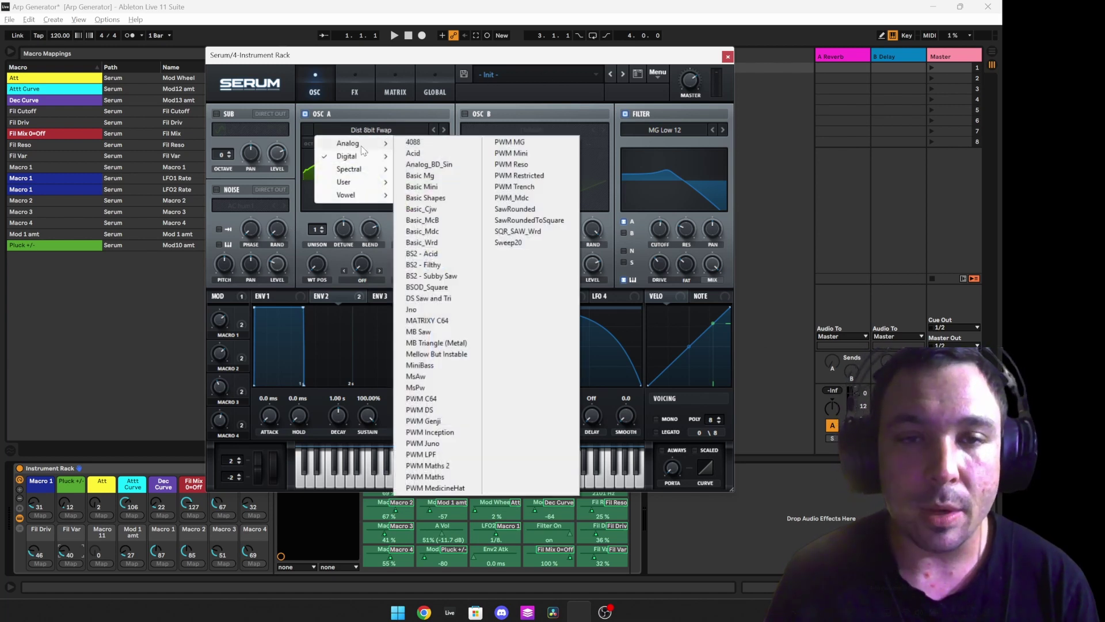
left_click(413, 142)
left_click_drag(564, 58, 695, 60)
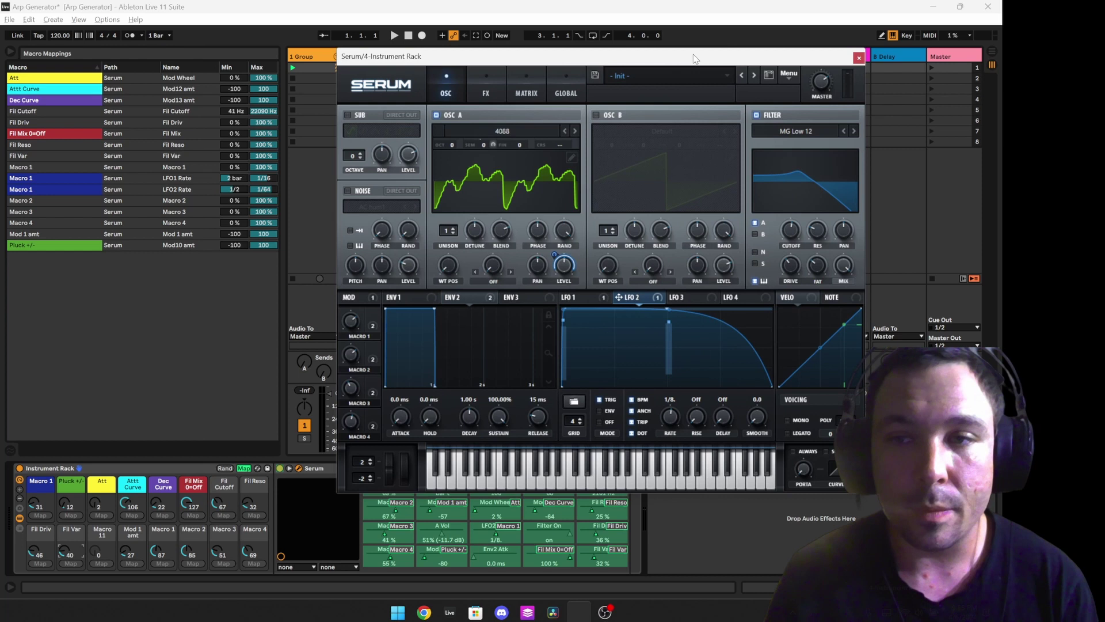
Change the filter type to MG Low 24 and map the exposed Fil Type parameter to Macro 11.
left_click(805, 131)
mouse_move(802, 149)
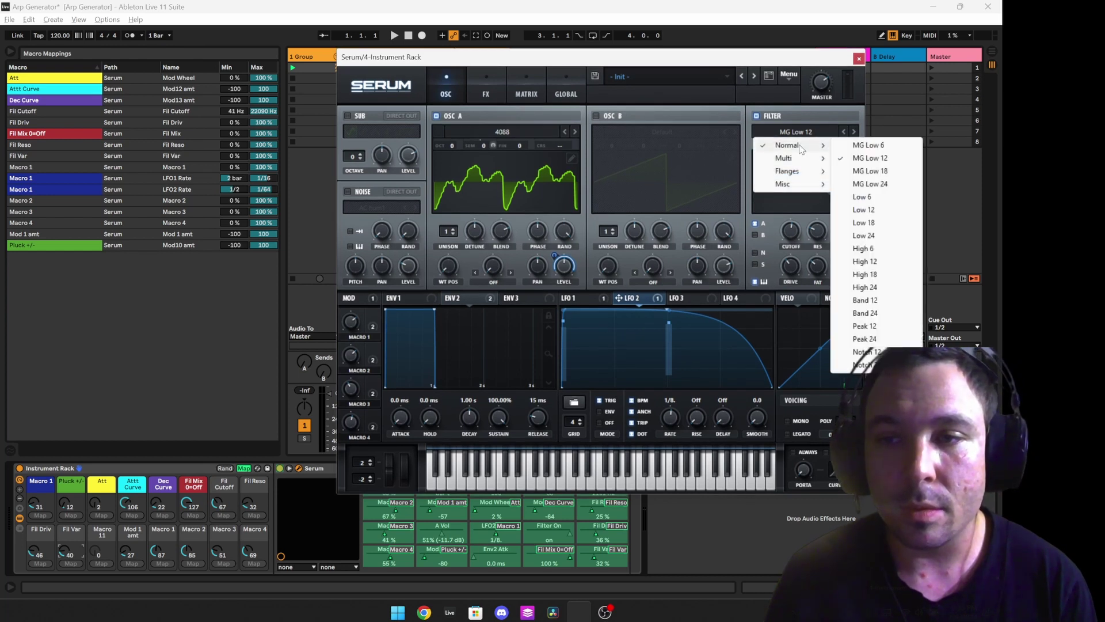
left_click(879, 182)
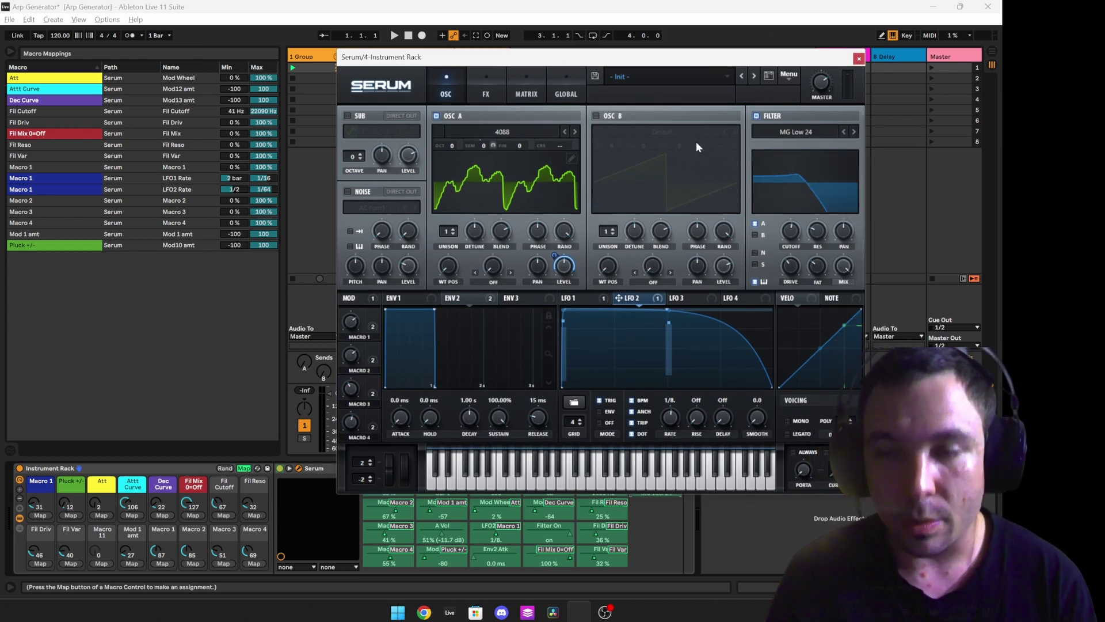
left_click_drag(801, 62, 783, 15)
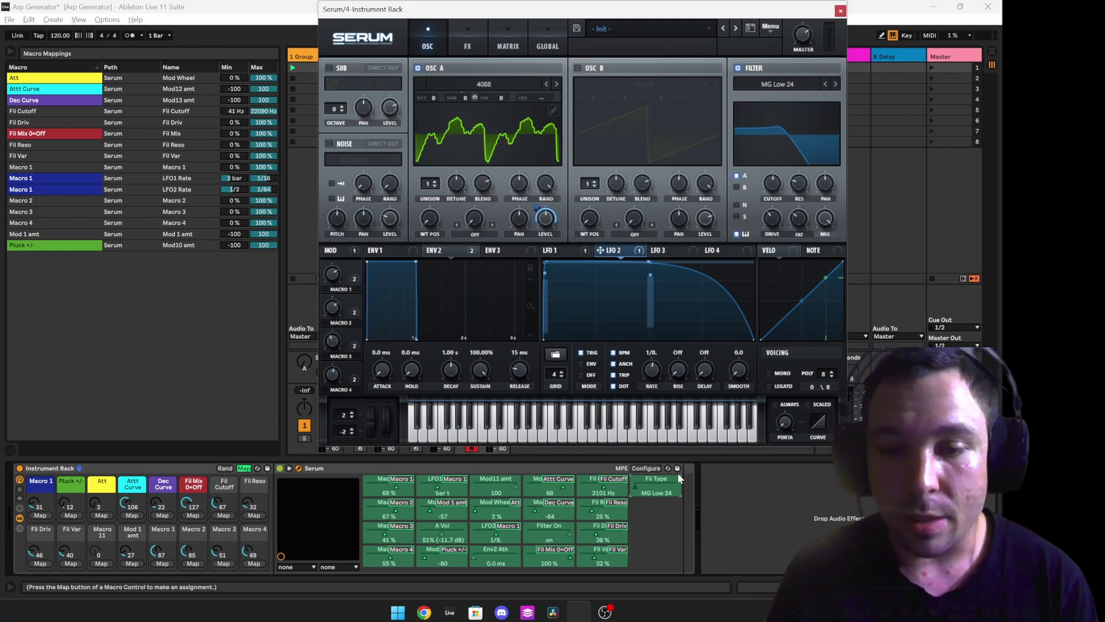
right_click(665, 483)
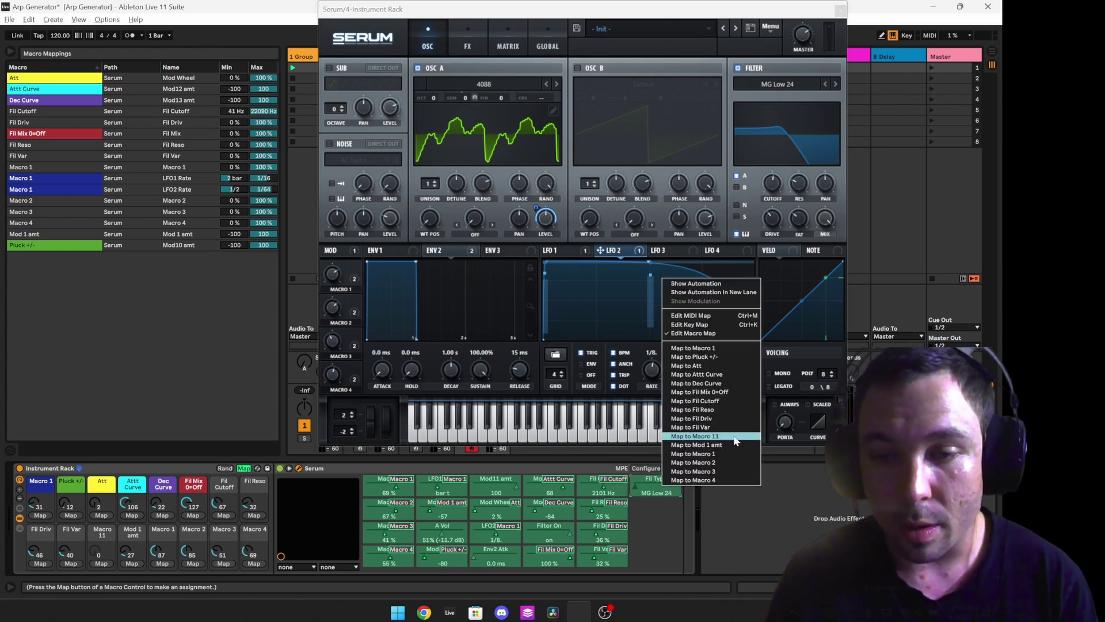
left_click(694, 436)
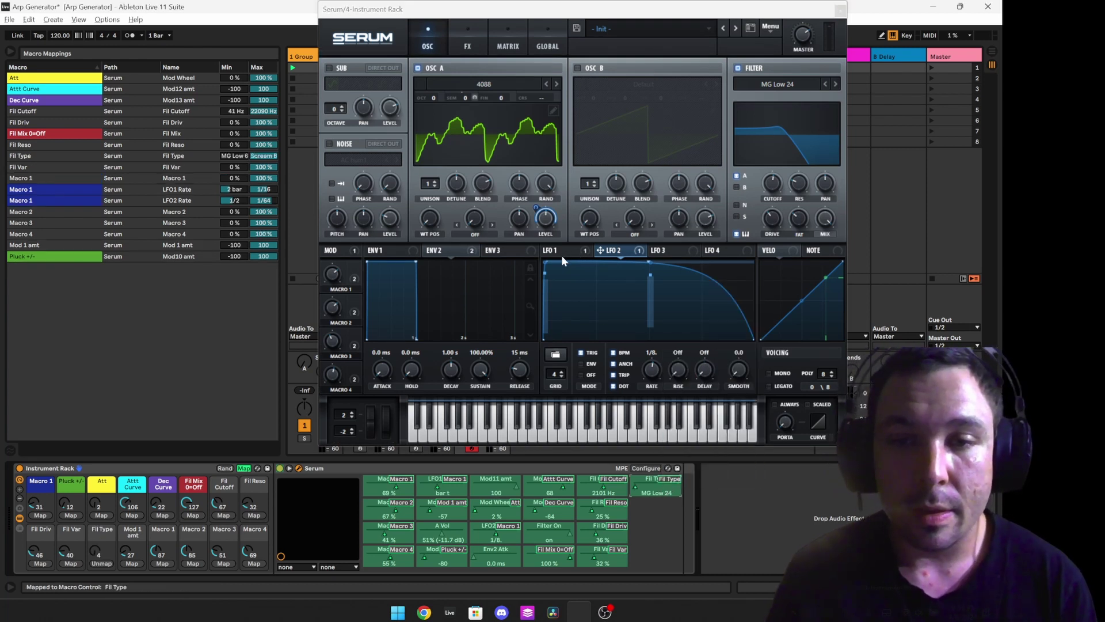
Randomize the rack's macros repeatedly to audition varied arpeggios with changing filter types.
left_click(226, 468)
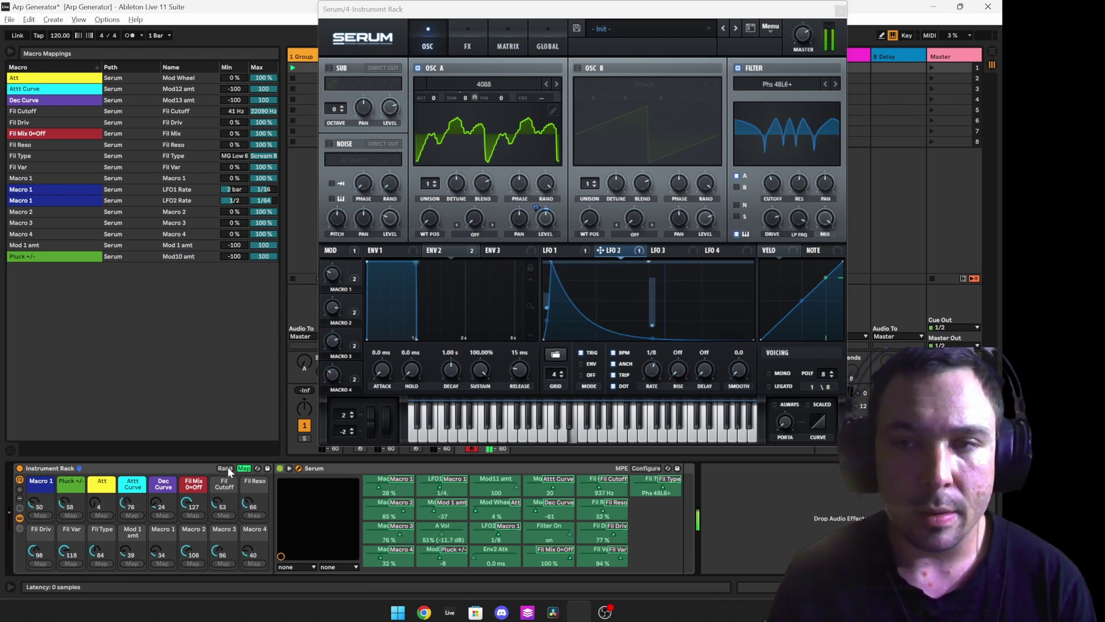
left_click(226, 468)
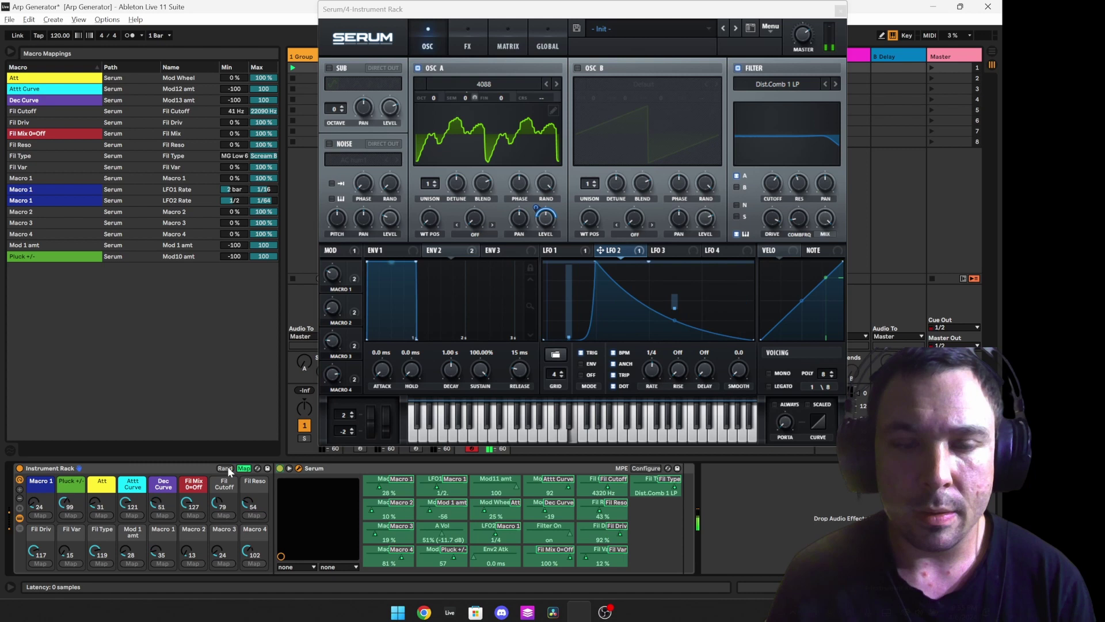
left_click(226, 468)
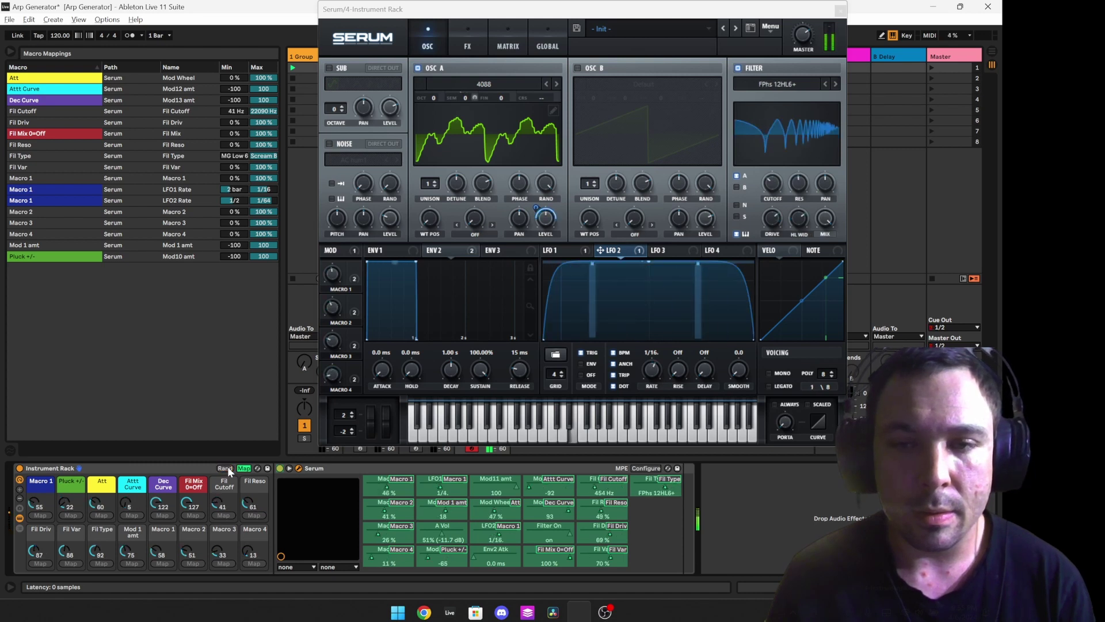
left_click(226, 468)
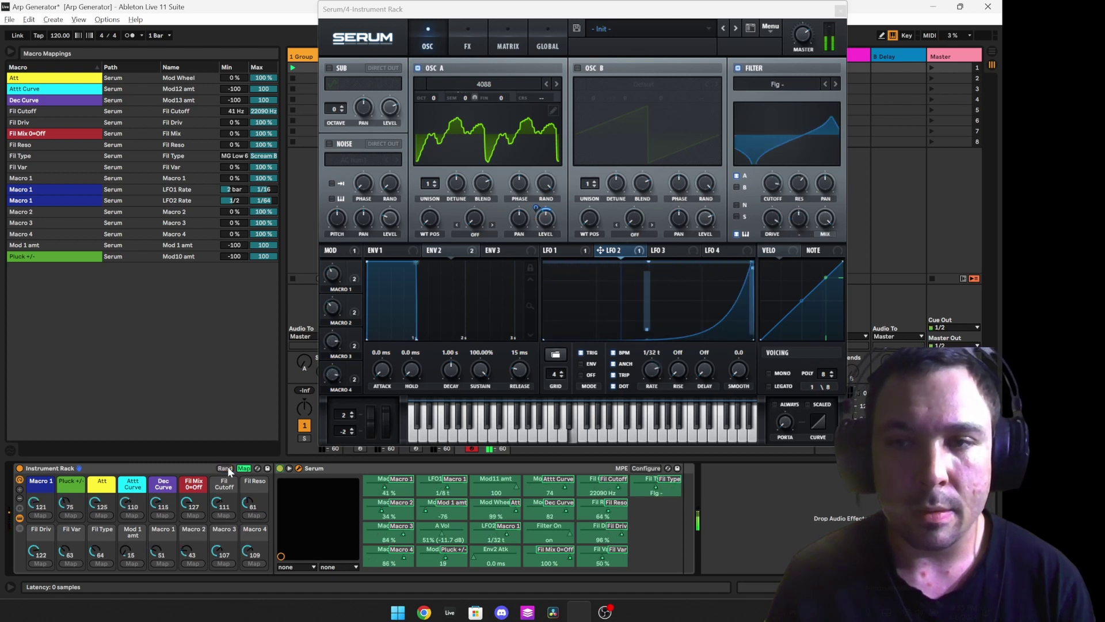
left_click(226, 468)
left_click(226, 468)
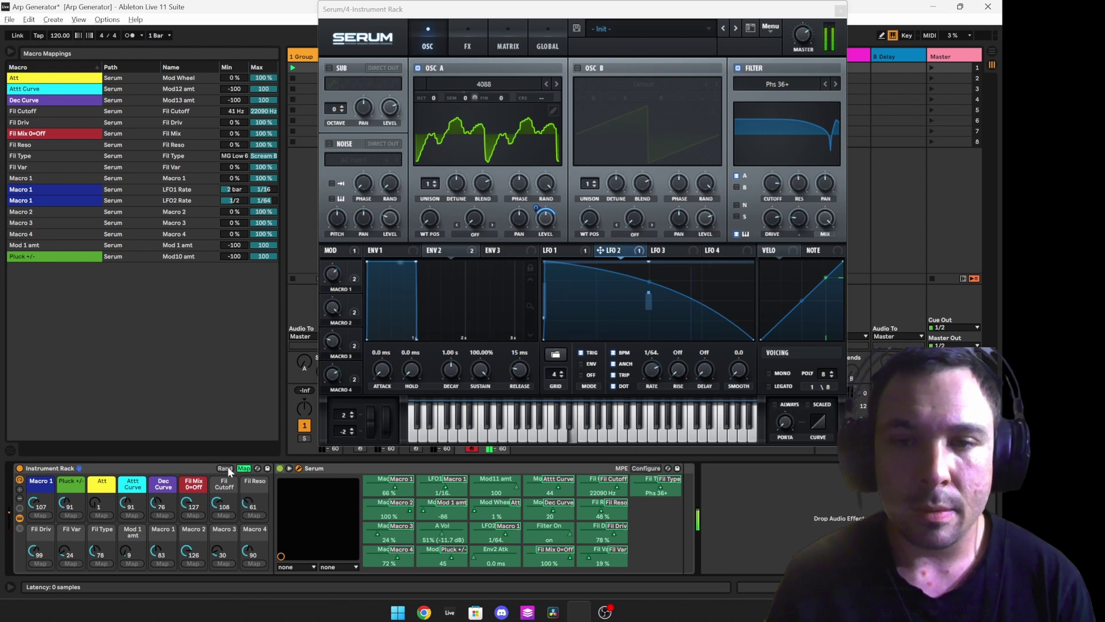
left_click(225, 468)
left_click(226, 468)
left_click(226, 468)
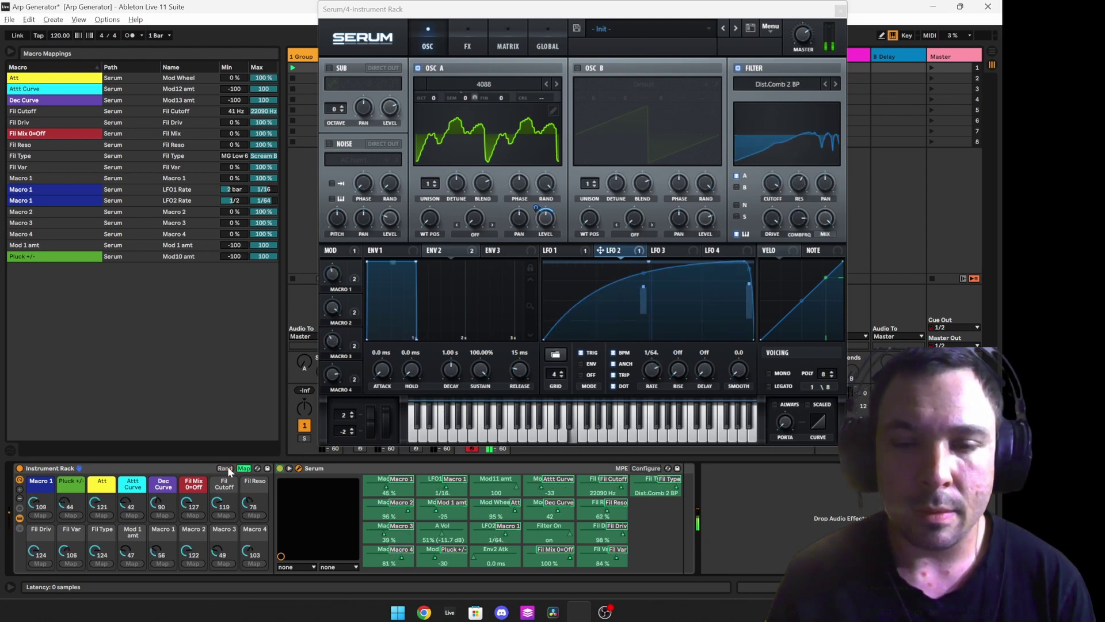
left_click(226, 468)
left_click(225, 468)
left_click(226, 468)
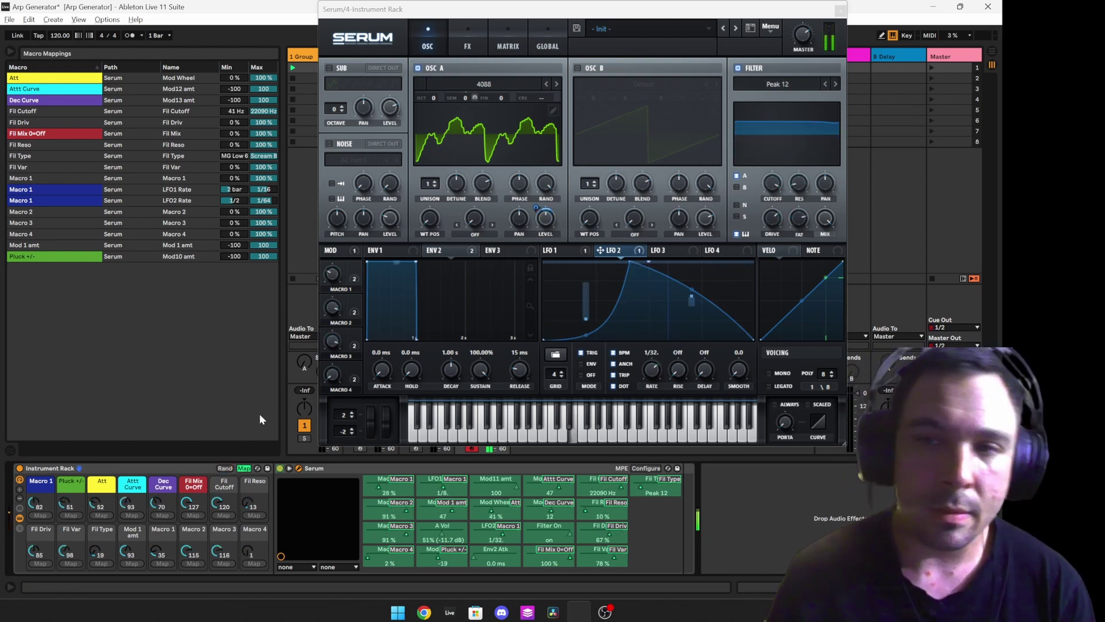
left_click(225, 468)
left_click(226, 468)
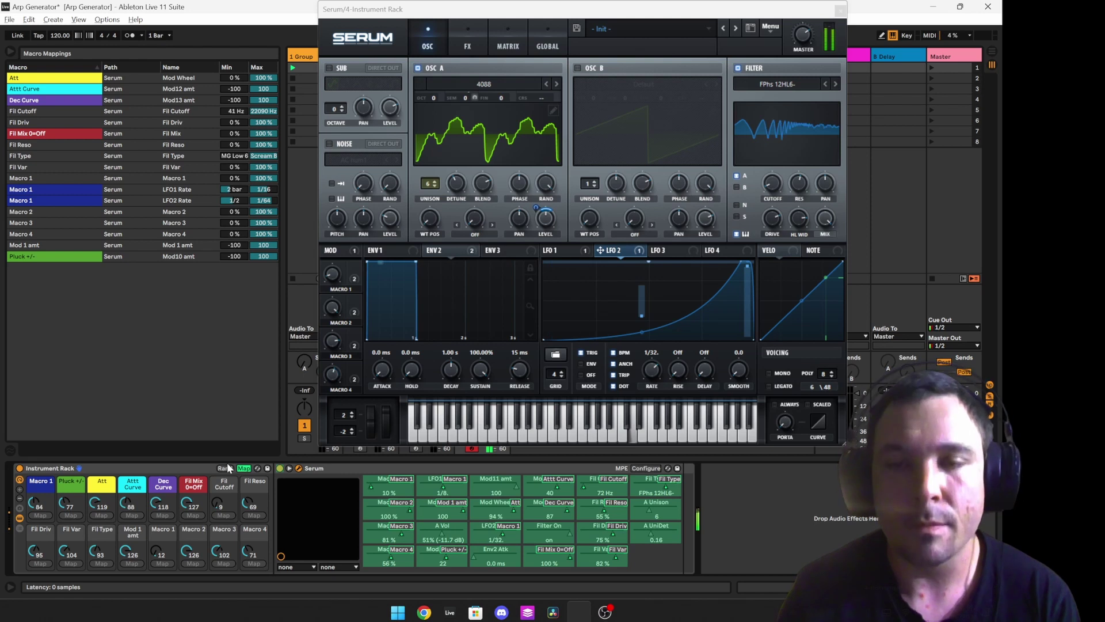
Save the instrument rack to the User Library as "4 step Generator no filter mov Final".
left_click(267, 468)
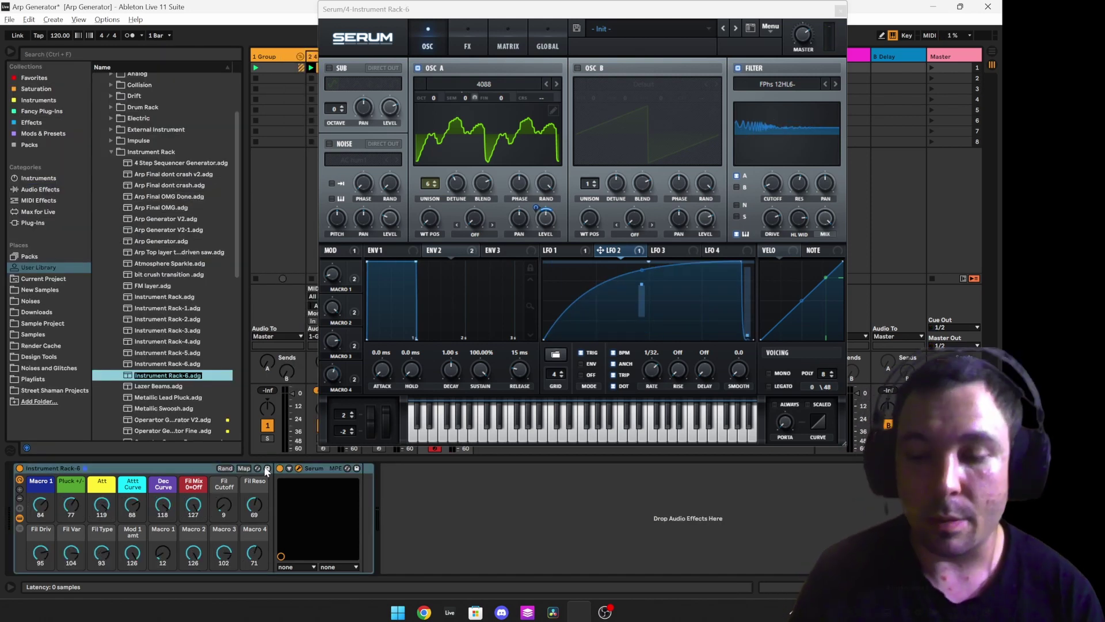
key("BackSpace")
type("4 step Generator no filte")
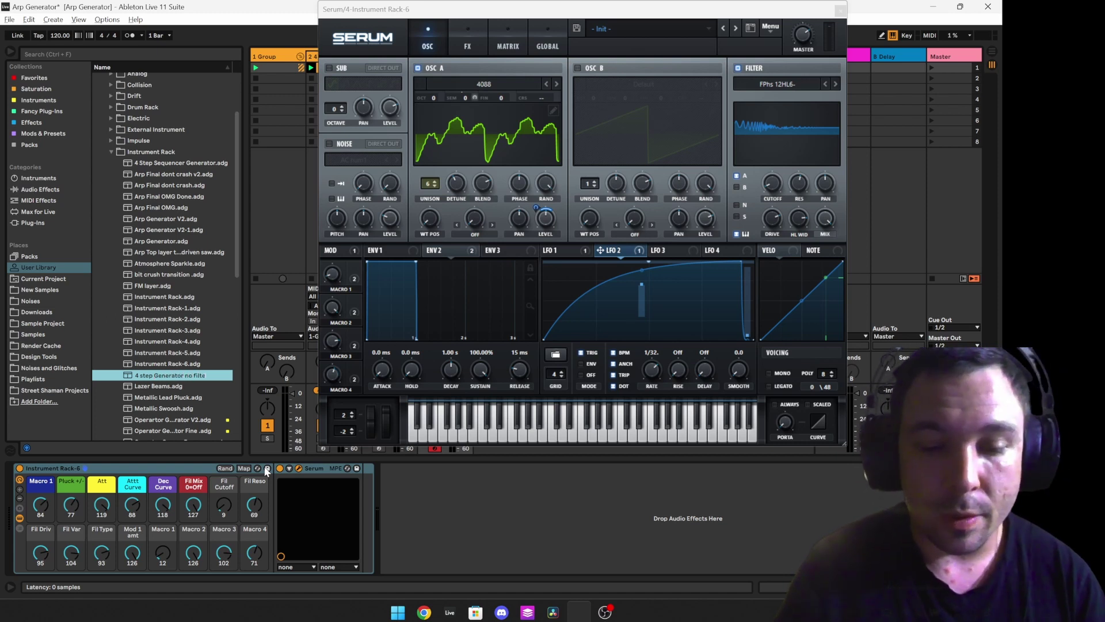
type("r mov Final")
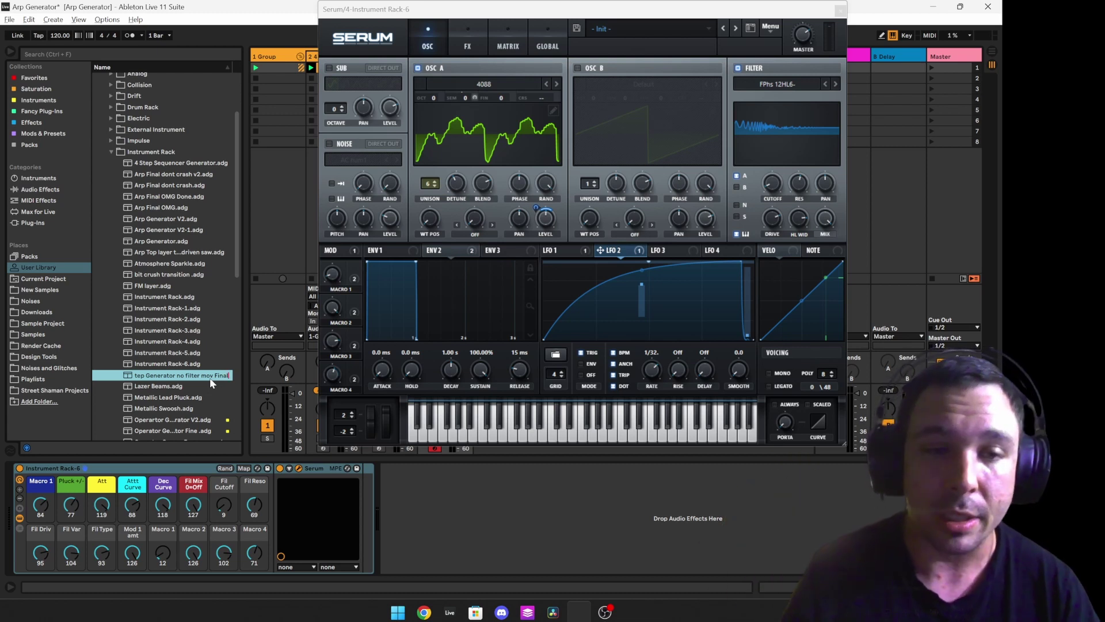
key("Return")
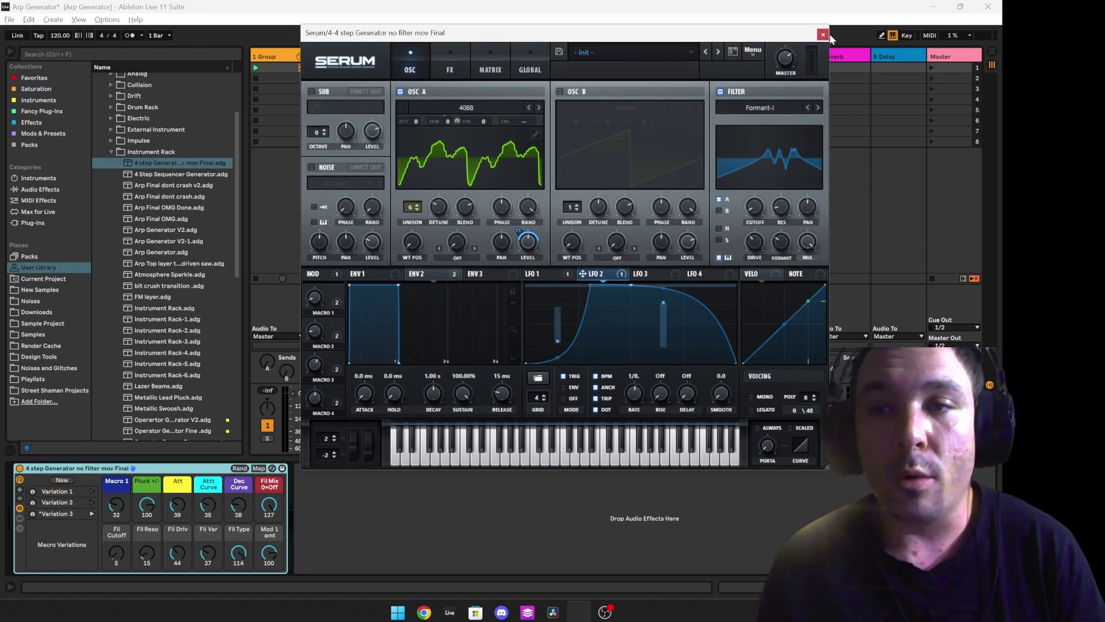
Modulate the filter cutoff with LFO 2 at an amount of about 82 and map that amount to the Pluck +/- macro.
left_click(824, 34)
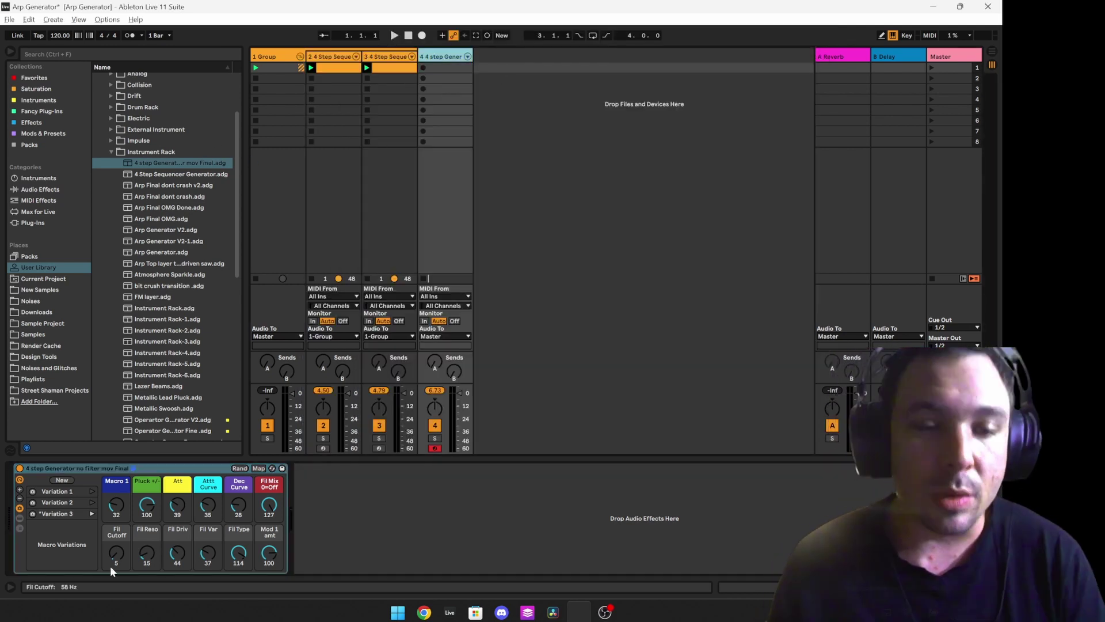
left_click(20, 519)
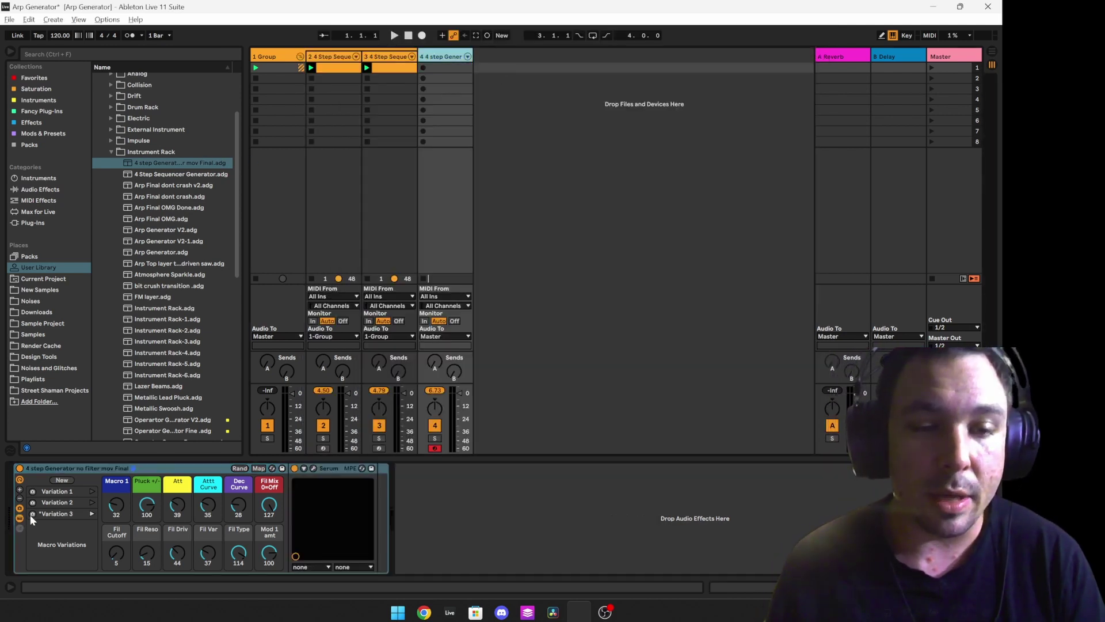
left_click_drag(751, 213, 753, 213)
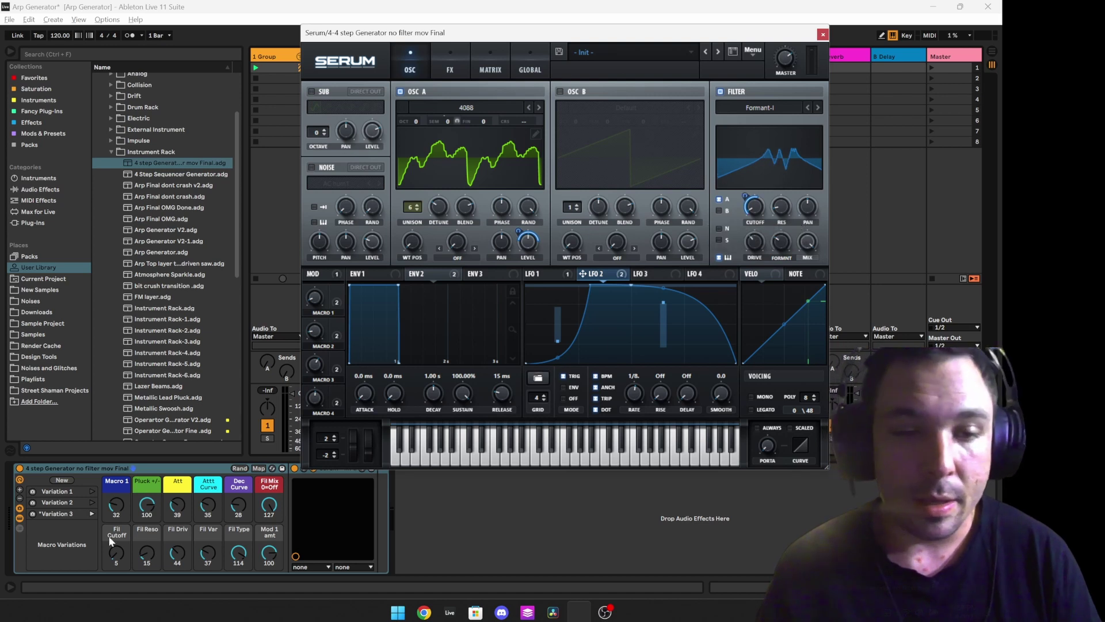
key("ctrl+m")
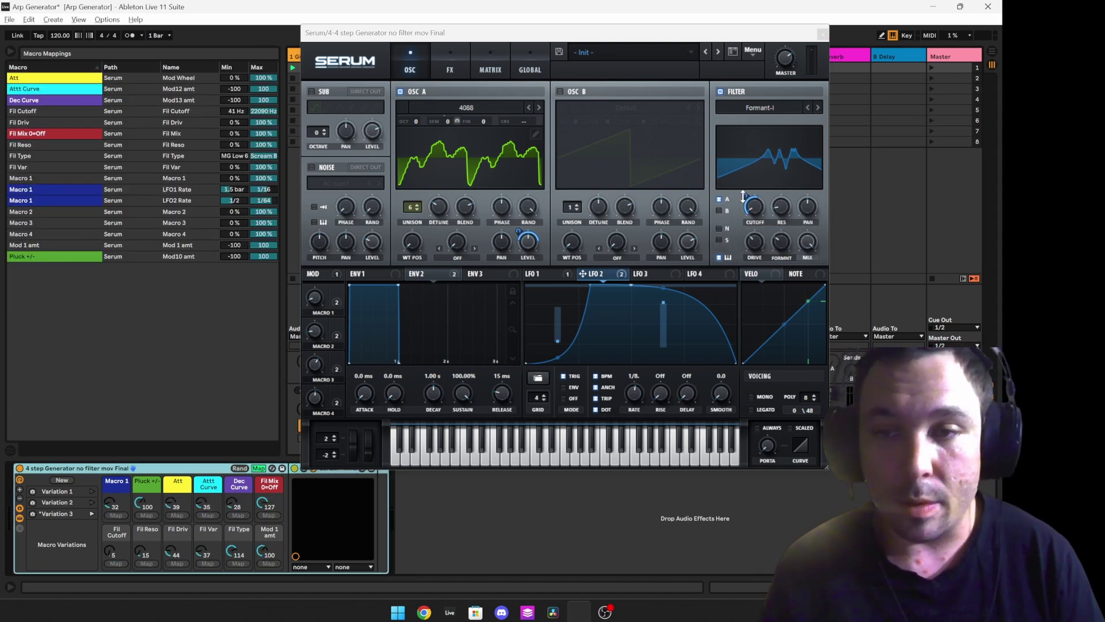
left_click_drag(743, 197, 742, 204)
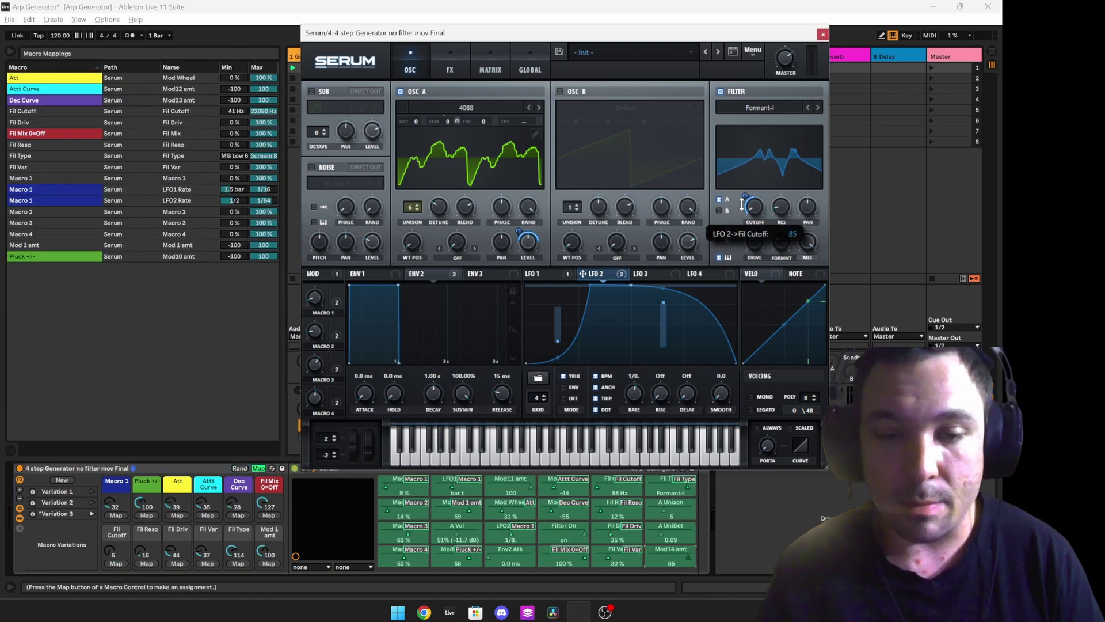
right_click(675, 558)
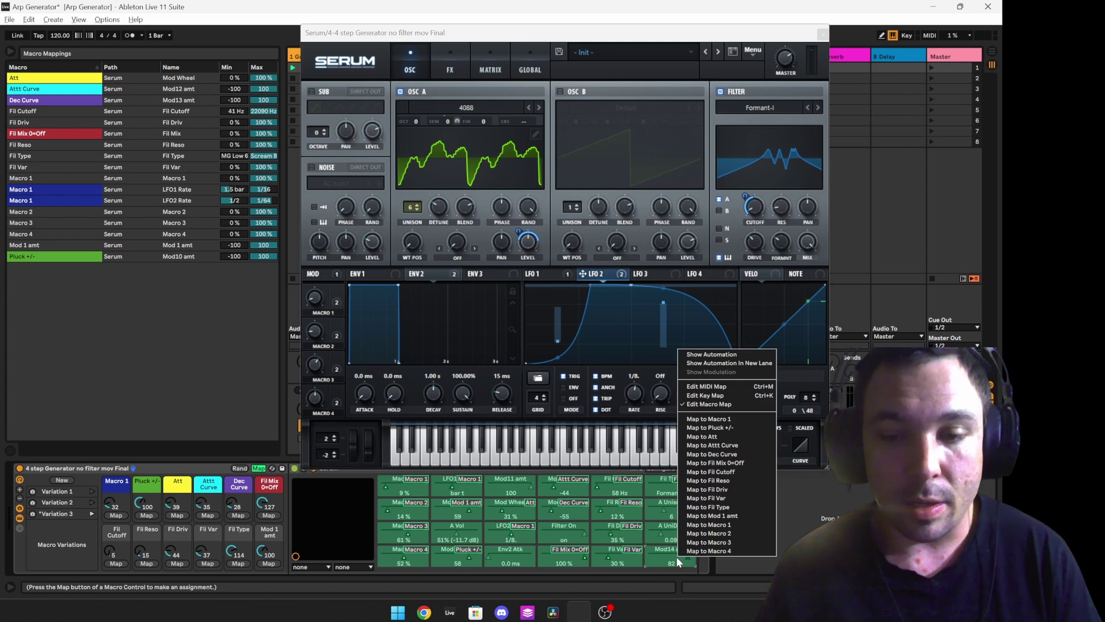
left_click(726, 428)
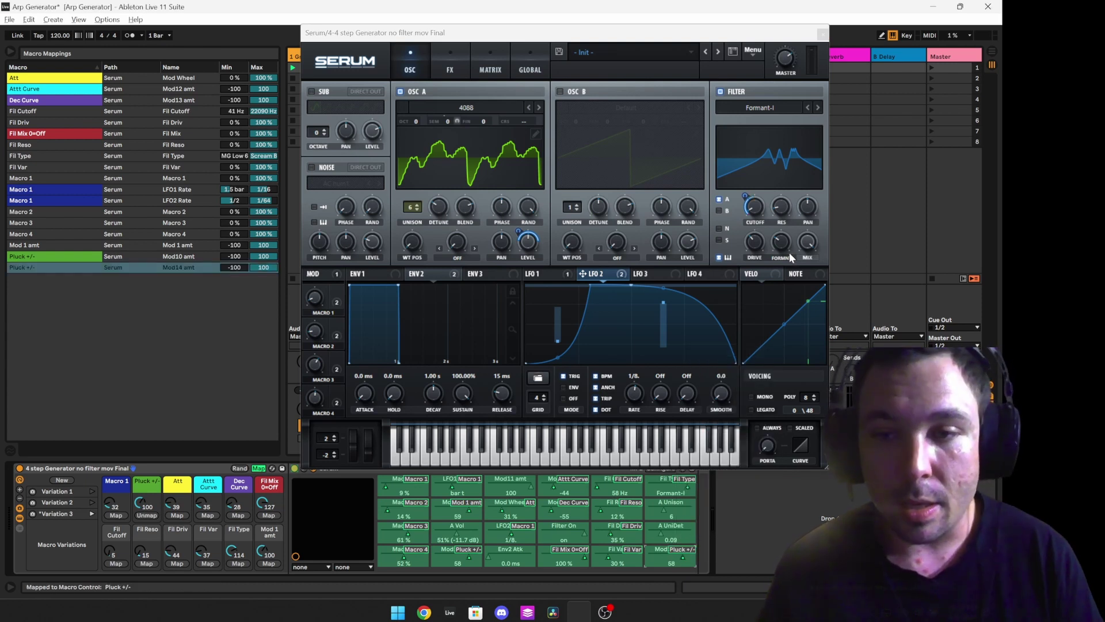
Modulate the filter's formant (Fil Var) knob with LFO 2 and map the modulation amount to the Pluck +/- macro.
left_click_drag(781, 252, 772, 236)
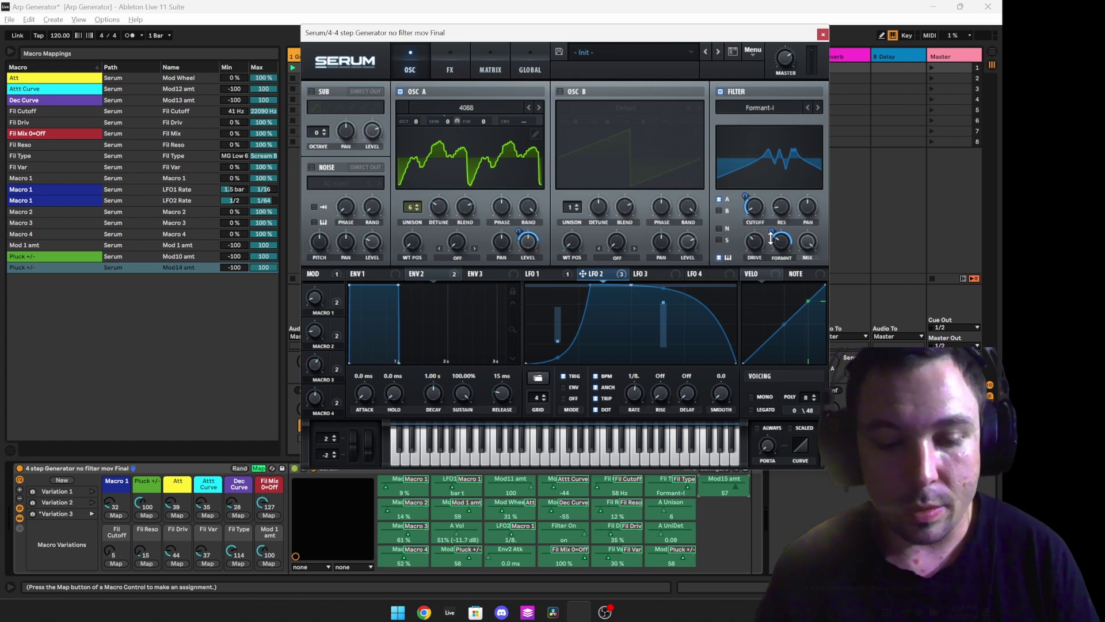
right_click(773, 234)
left_click(773, 234)
right_click(717, 472)
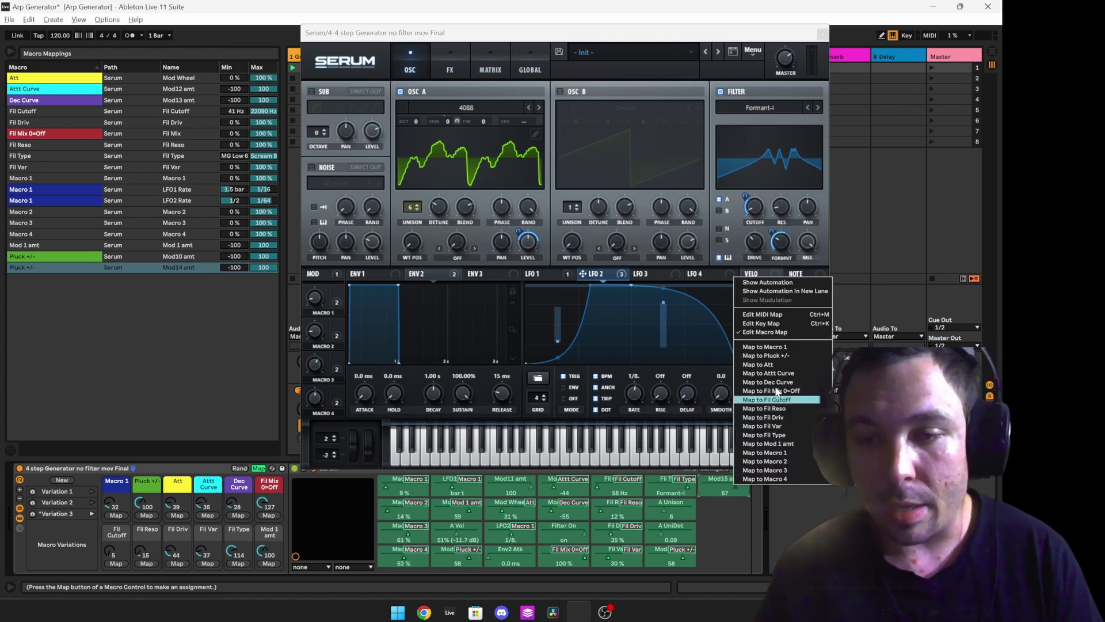
left_click(760, 361)
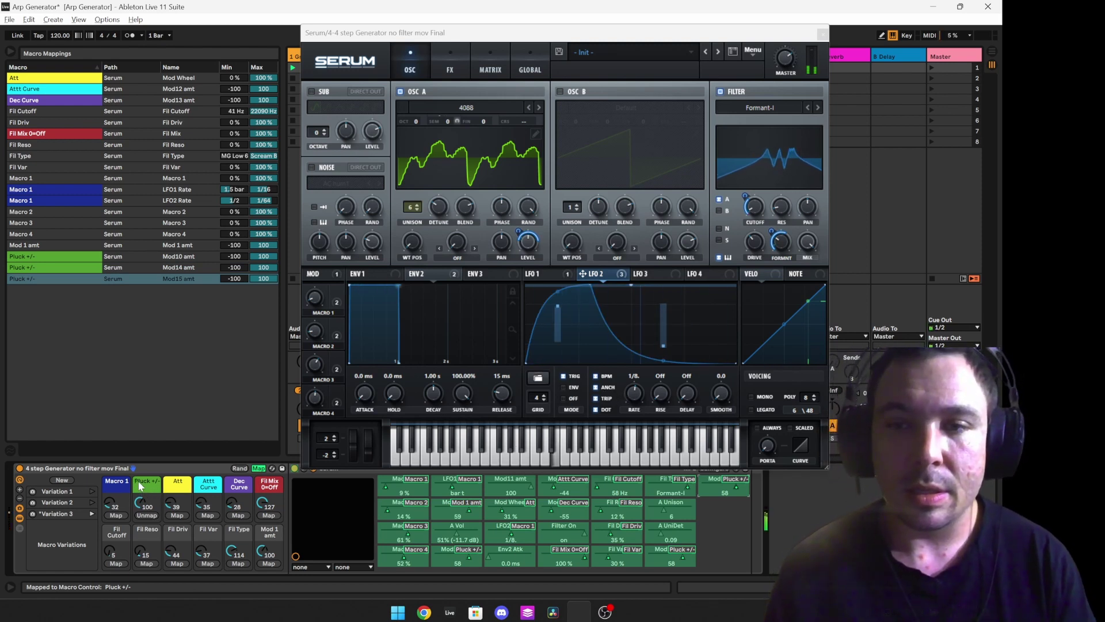
Randomize the macros repeatedly to audition the rack with LFO 2 moving the filter.
left_click(240, 468)
left_click(240, 468)
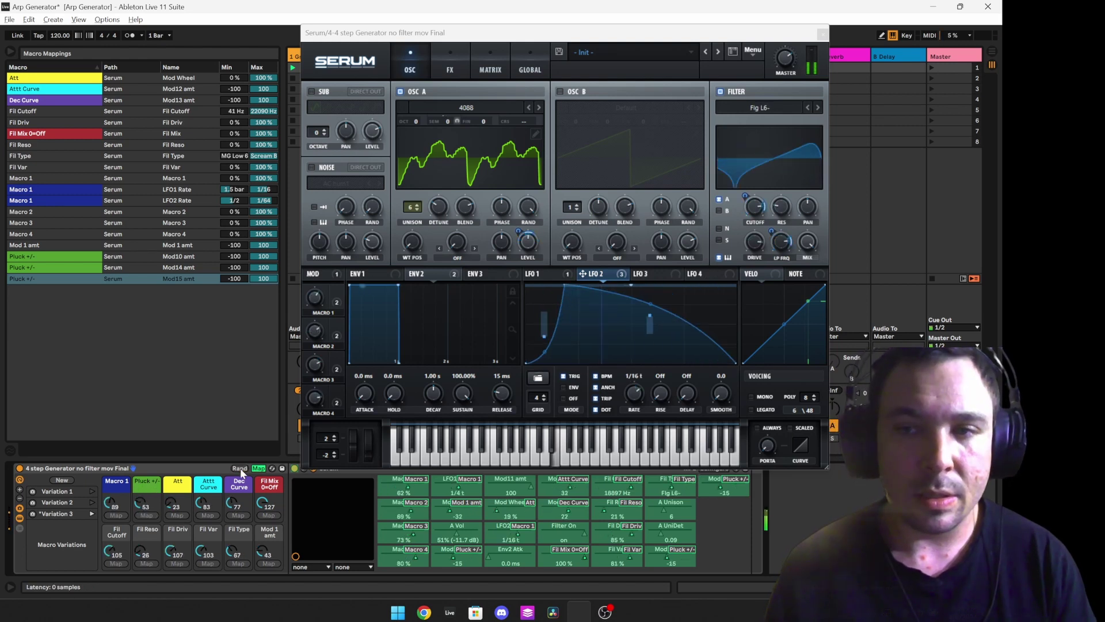
left_click(240, 468)
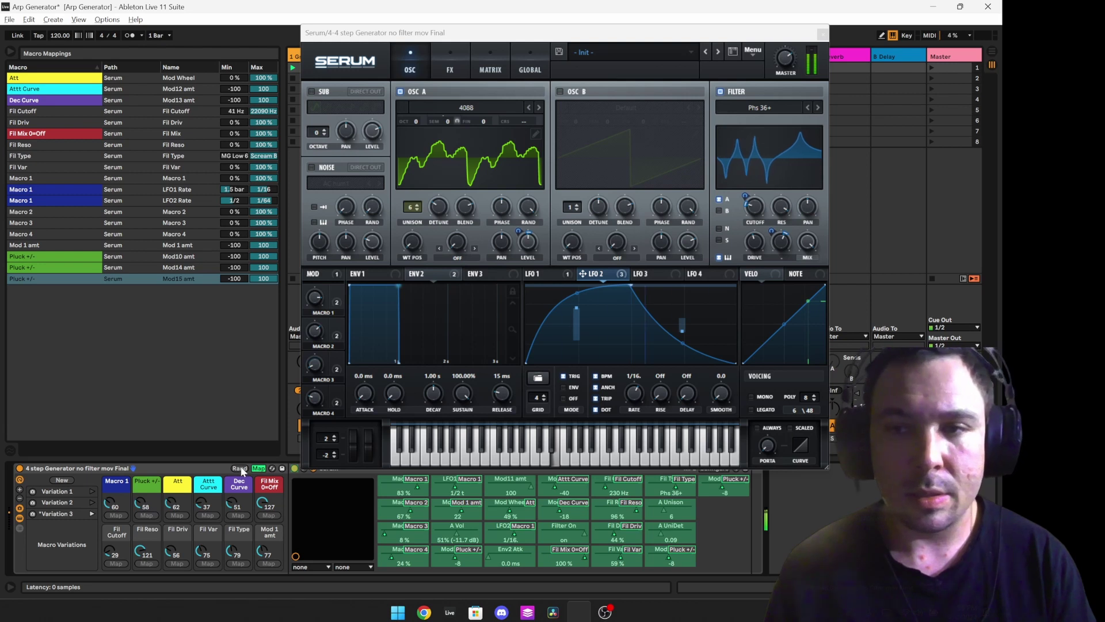
left_click(240, 467)
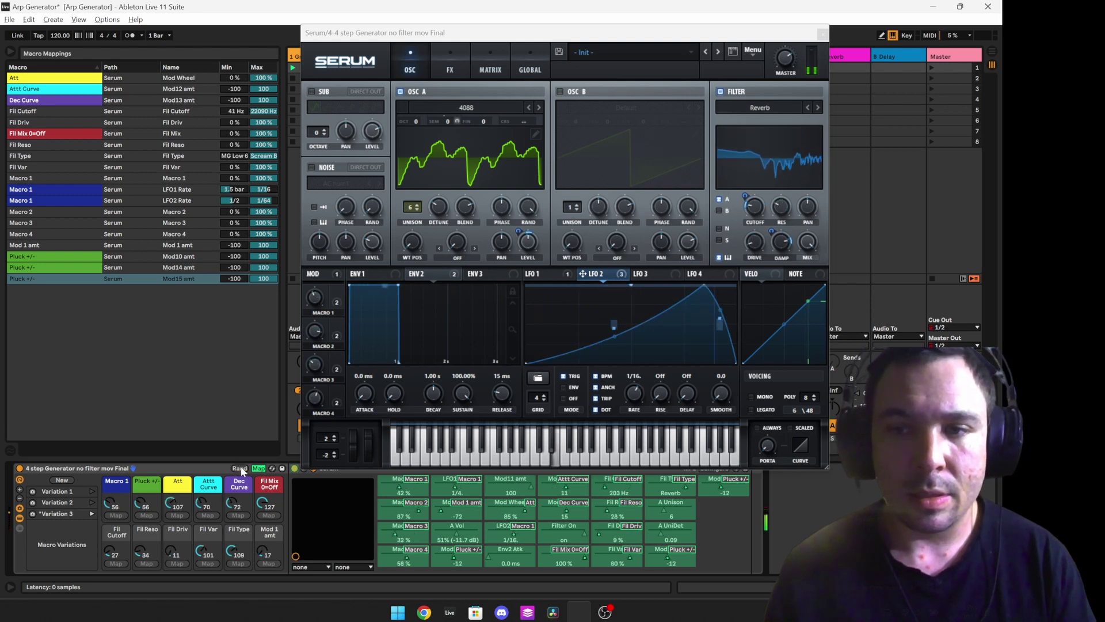
left_click(240, 468)
left_click(240, 468)
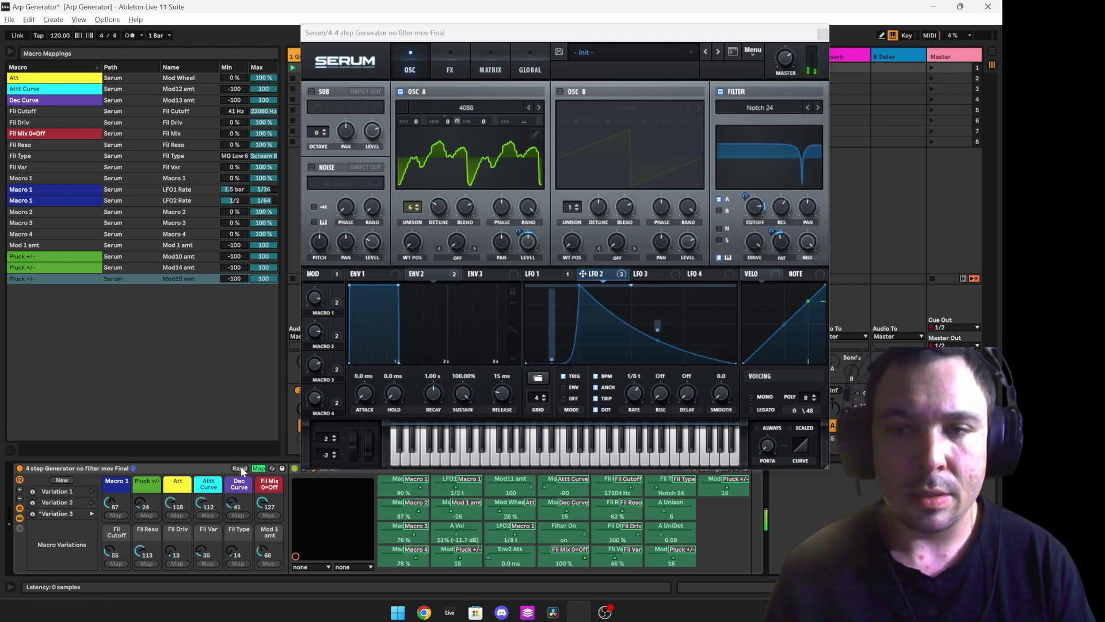
left_click(241, 469)
left_click(241, 469)
left_click(240, 467)
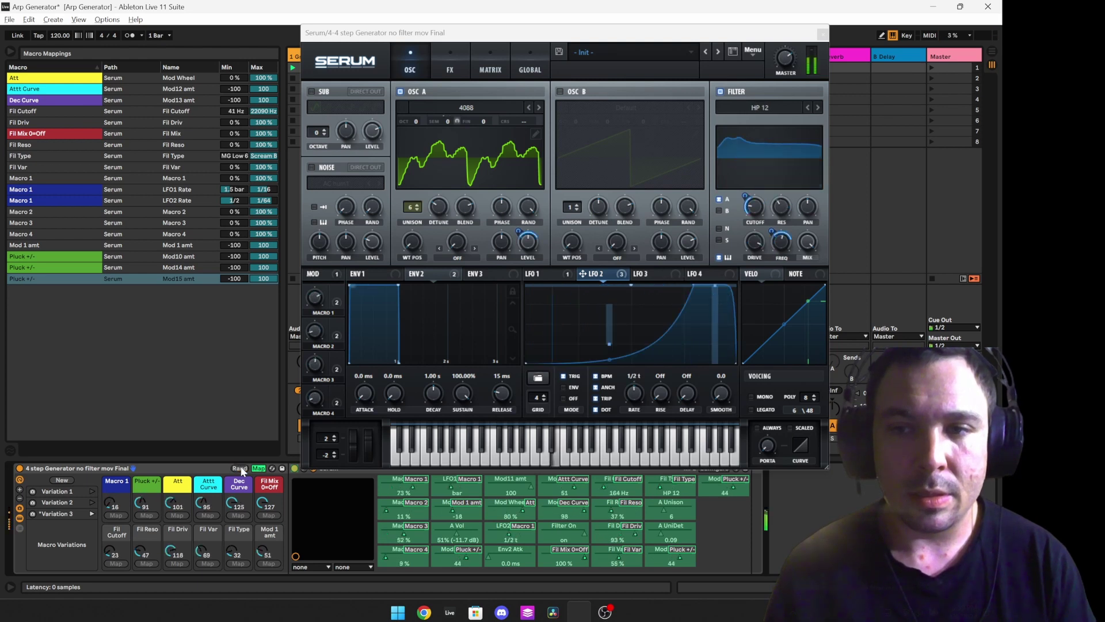
left_click(241, 467)
left_click(240, 467)
left_click(240, 468)
left_click(241, 468)
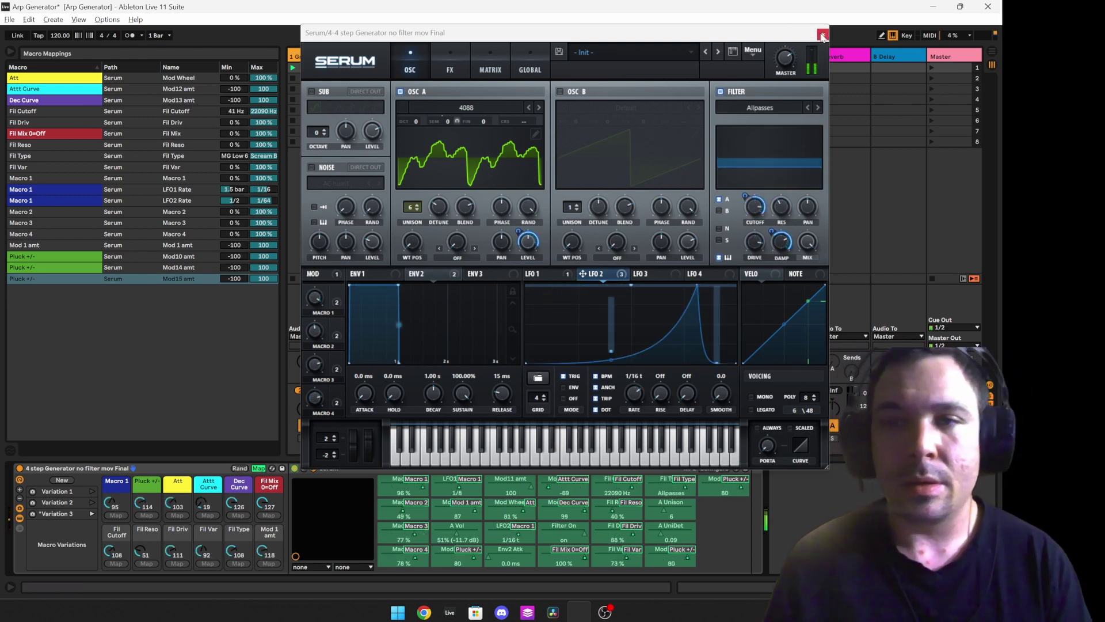
Replace the rack on track 4 with the "Arp Final OMG Done" instrument rack from the User Library.
left_click(818, 34)
left_click(259, 469)
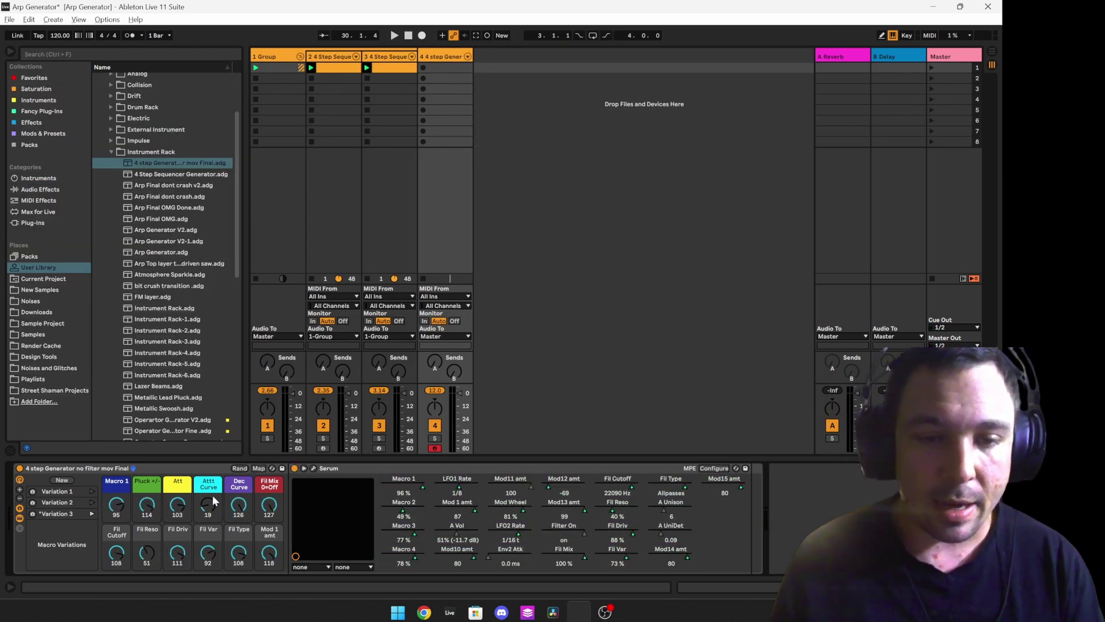
key("Delete")
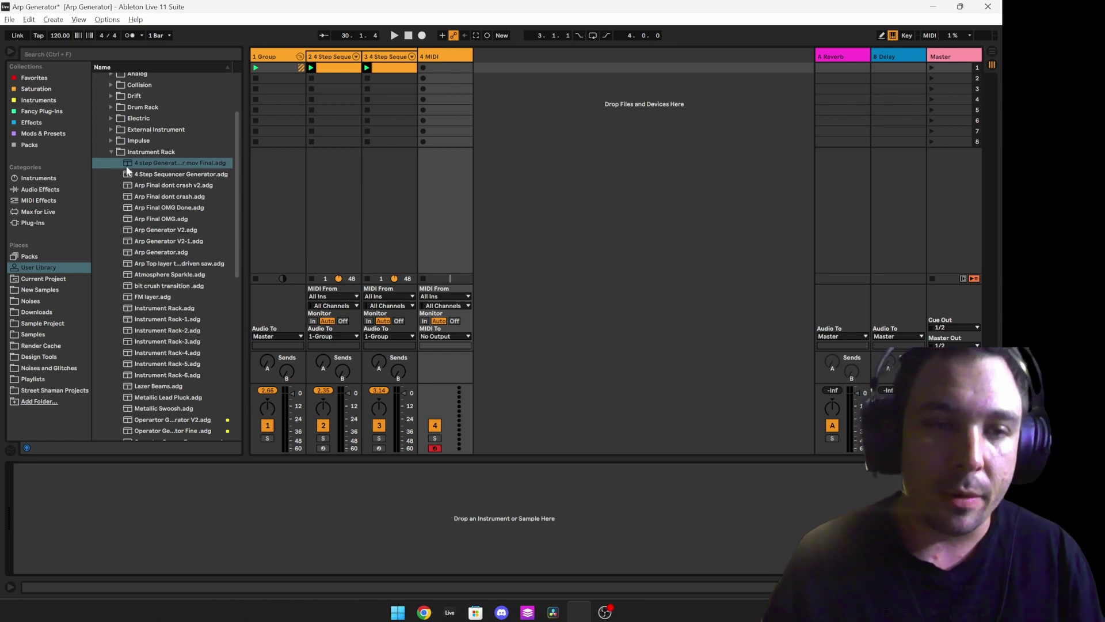
scroll(154, 201, "down", 4)
left_click(160, 119)
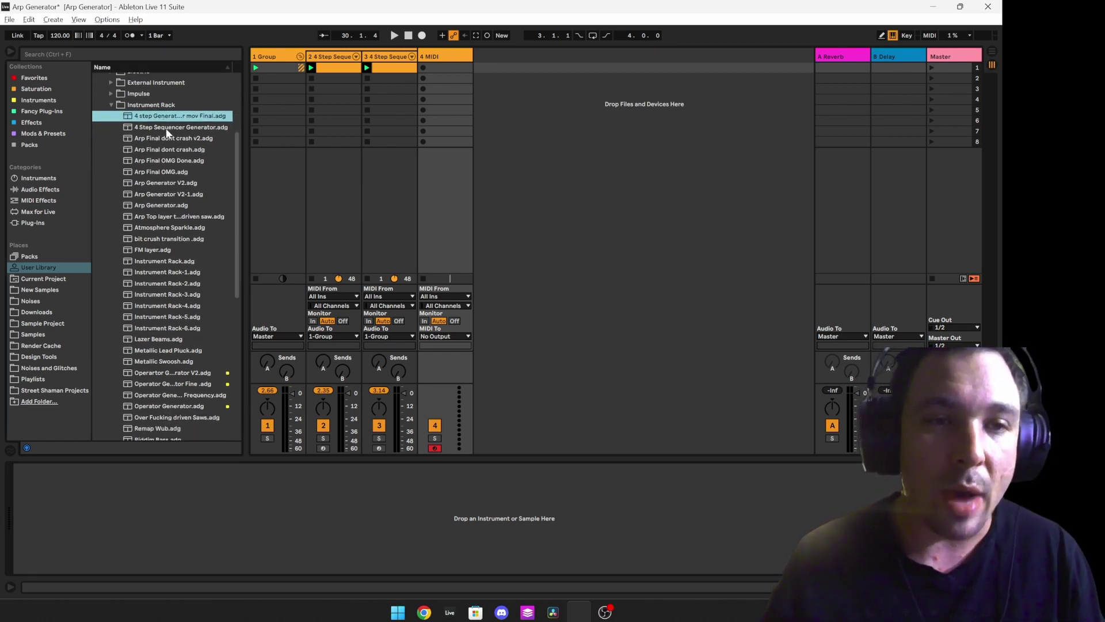
double_click(184, 162)
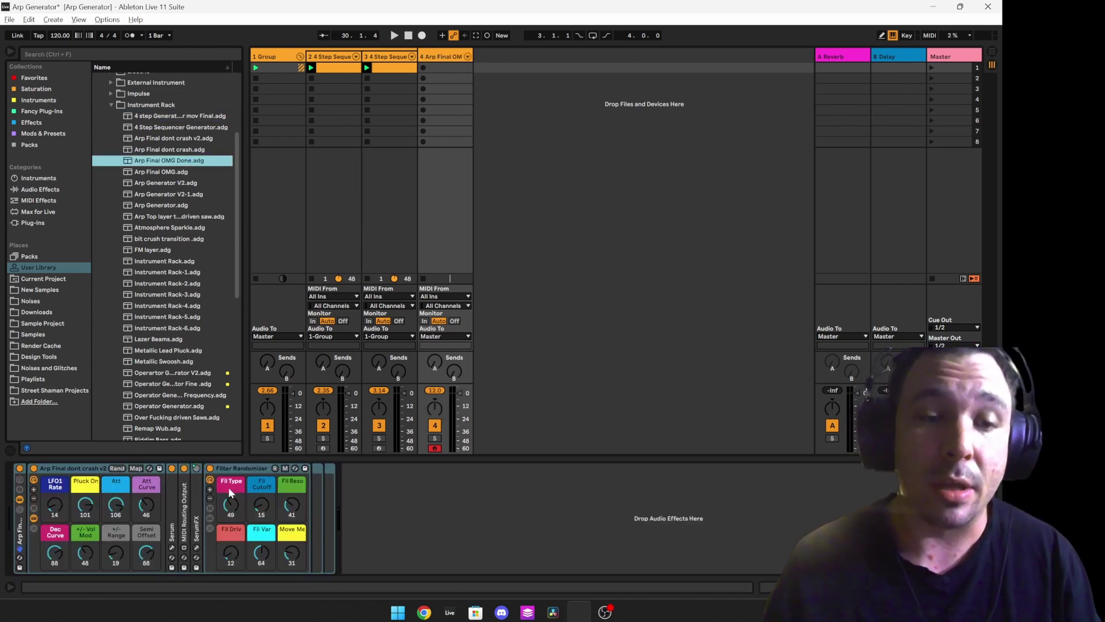
Inspect the MIDI Routing Output device and outer rack macros, and show all 16 macros of the "Arp Final dont crash v2" rack.
double_click(184, 503)
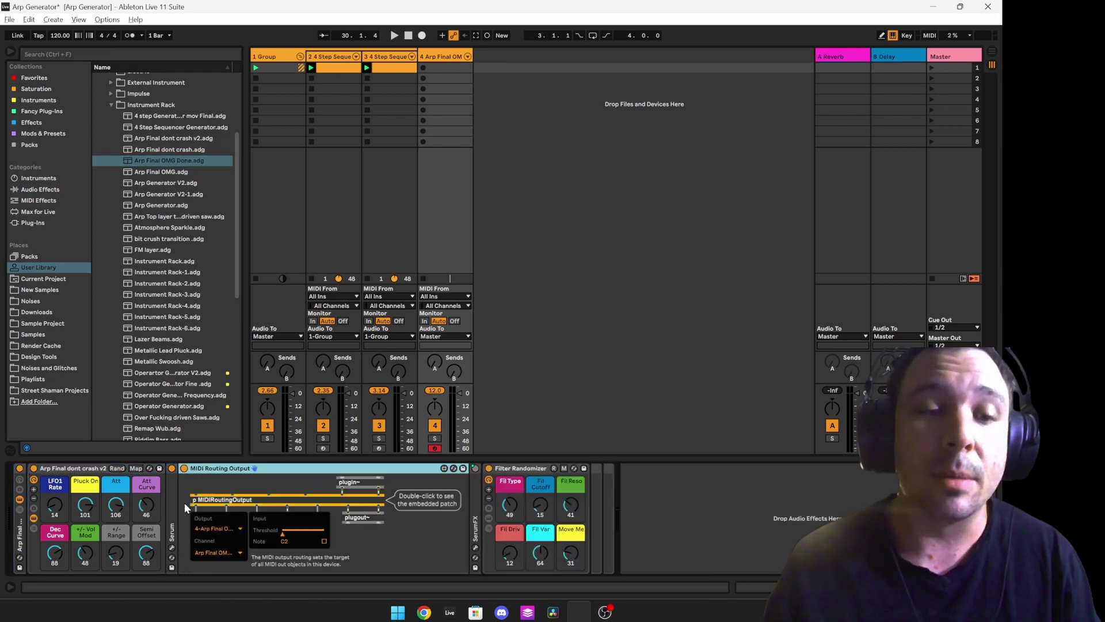
double_click(252, 471)
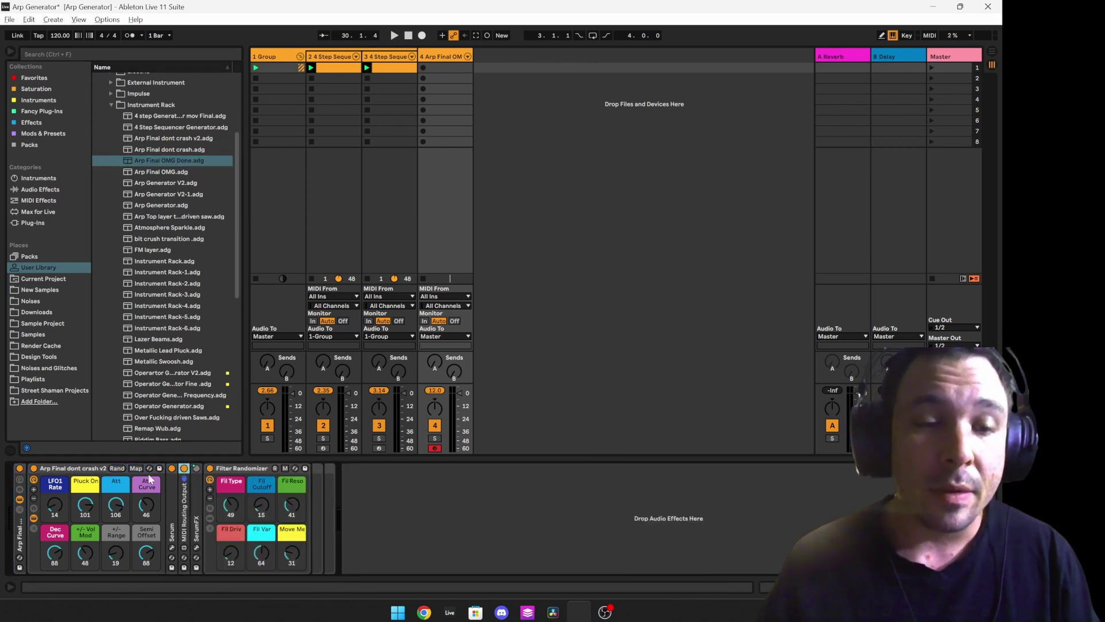
left_click(19, 482)
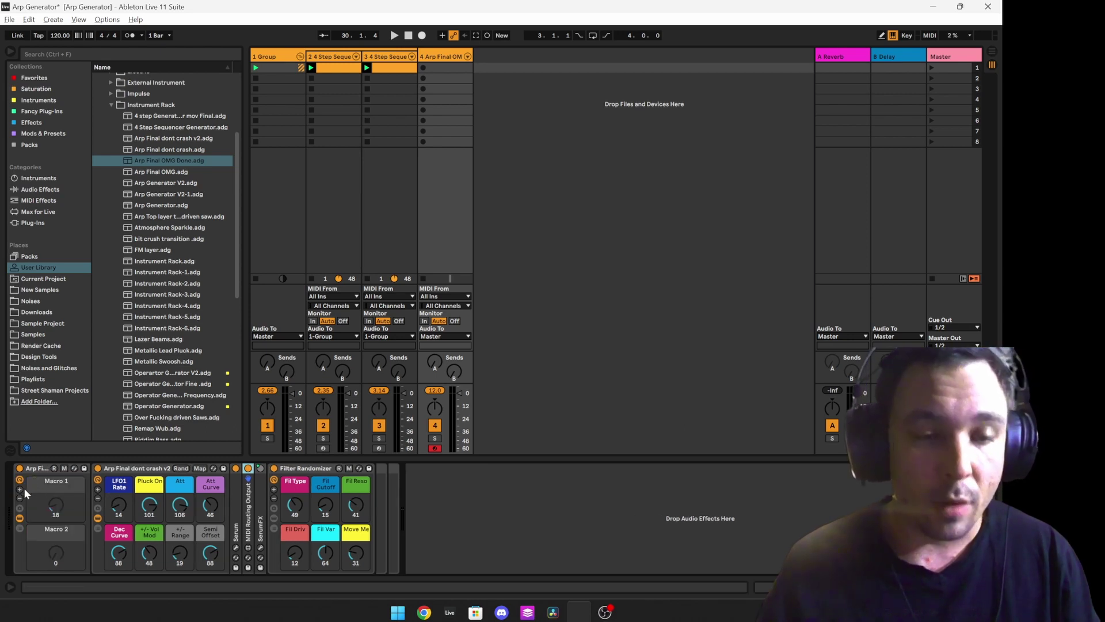
left_click(19, 480)
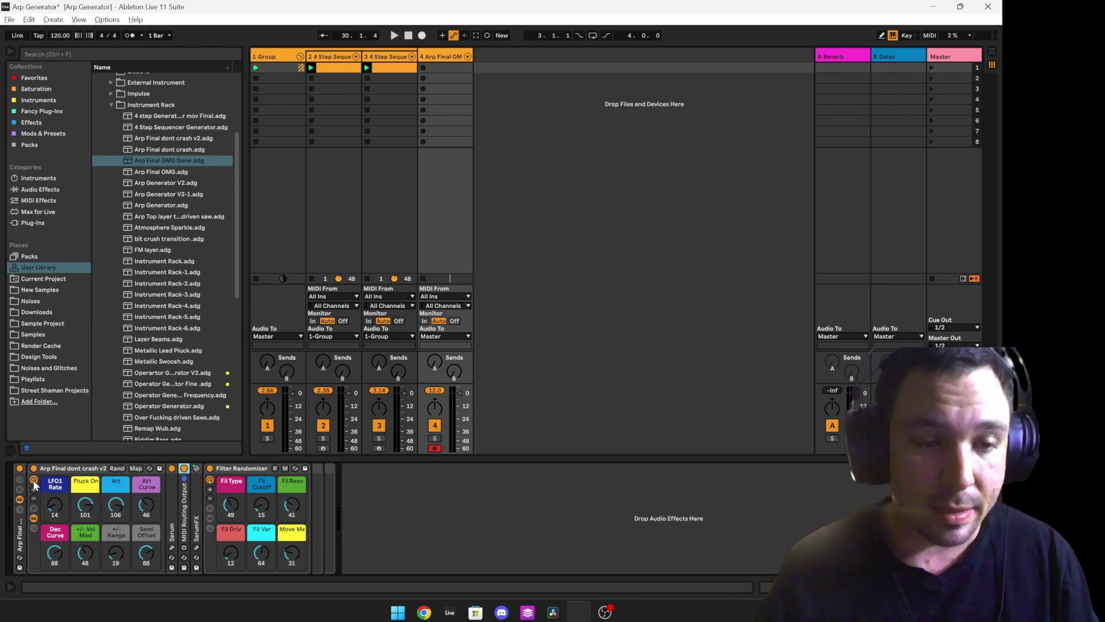
left_click(34, 489)
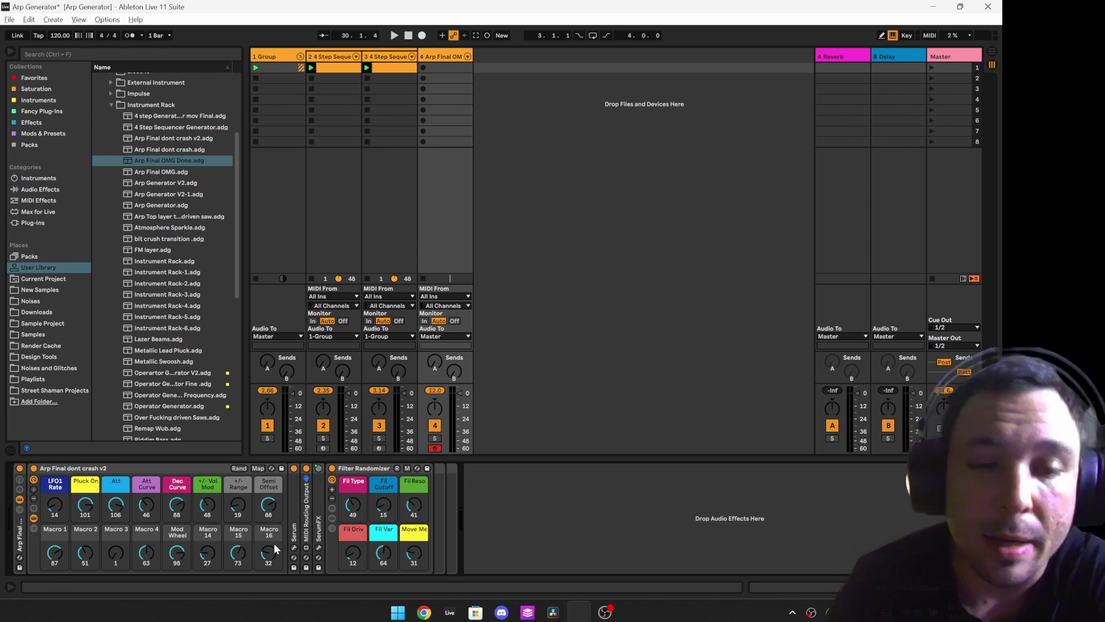
With the rack's Serum open, set Macro 4 to 115, Mod Wheel to 104, Macro 14 to 93, Macro 15 to 63 and Macro 16 to 0.
left_click(293, 548)
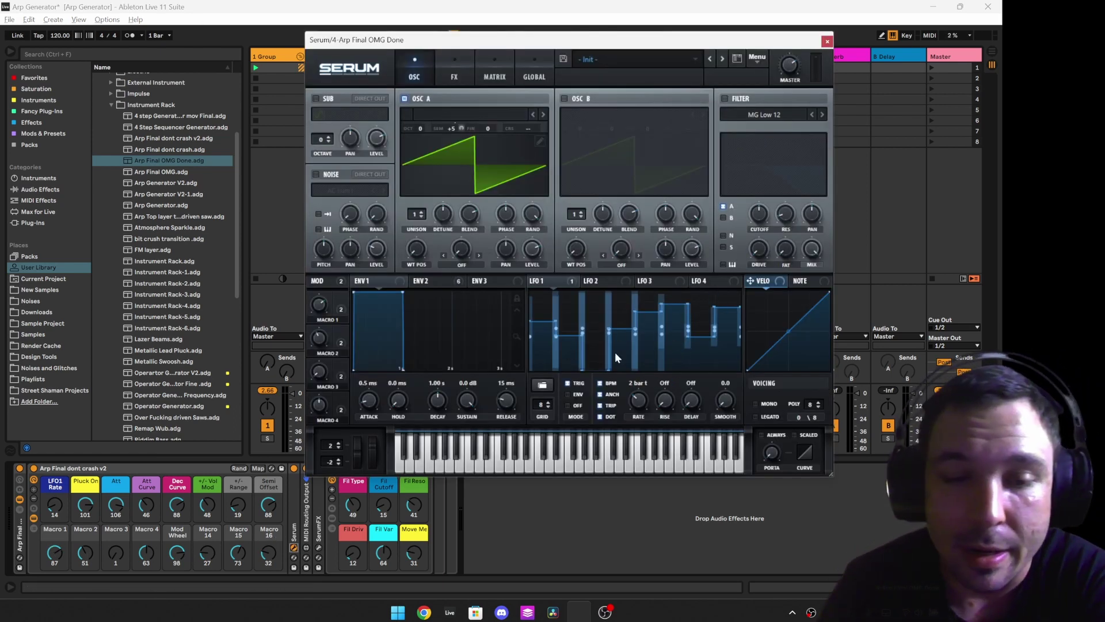
left_click_drag(149, 551, 182, 582)
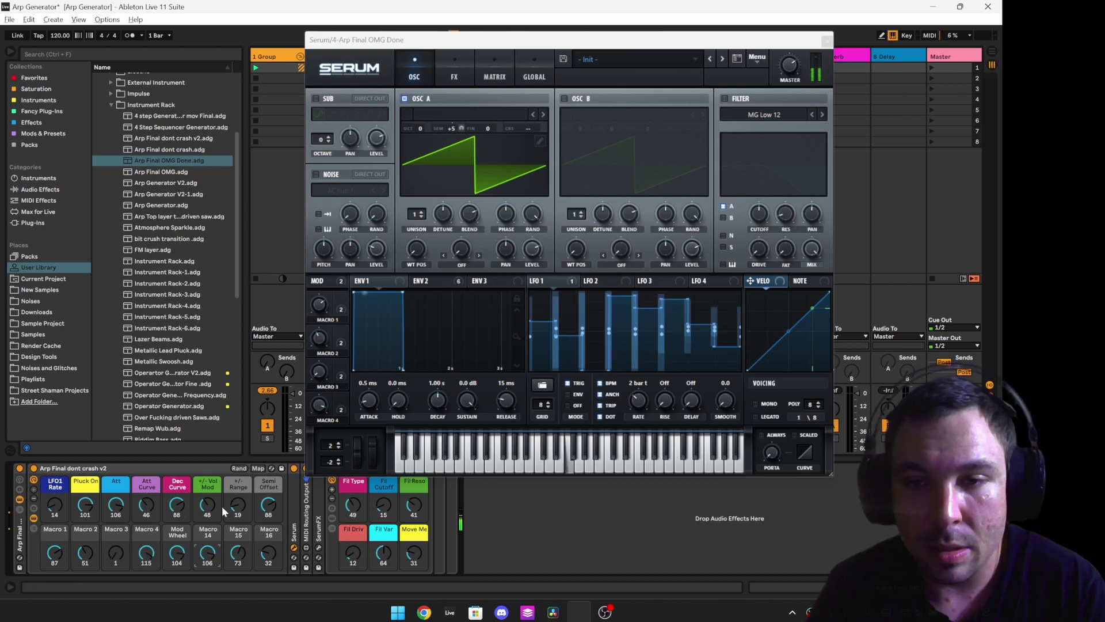
left_click_drag(222, 506, 226, 513)
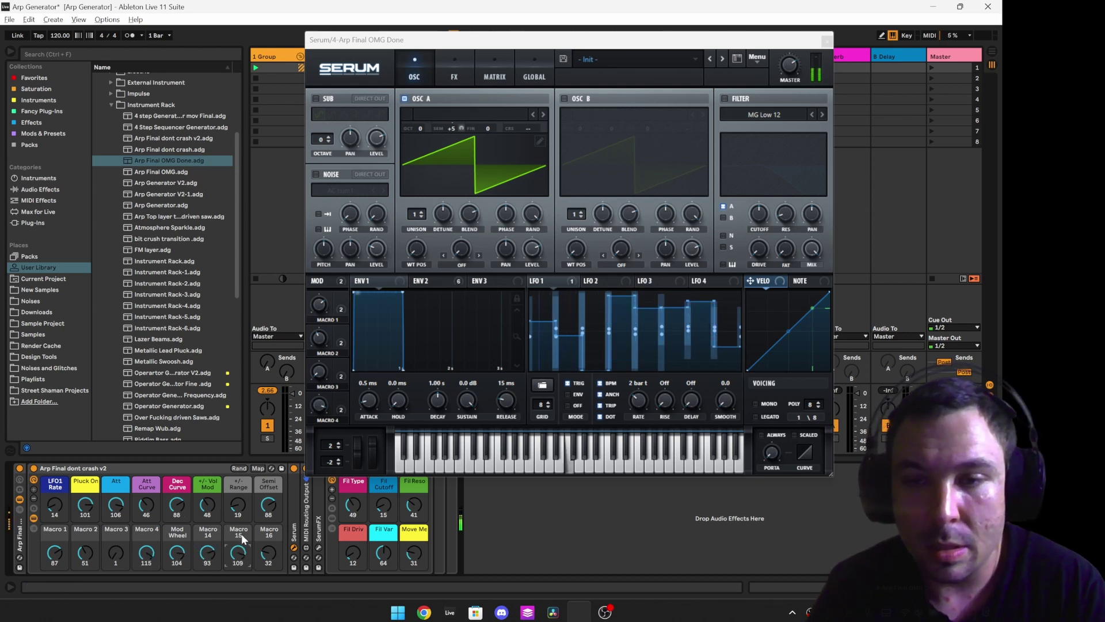
mouse_move(254, 555)
left_mouse_down()
mouse_move(262, 599)
mouse_move(258, 563)
left_mouse_up()
left_click_drag(269, 554, 227, 605)
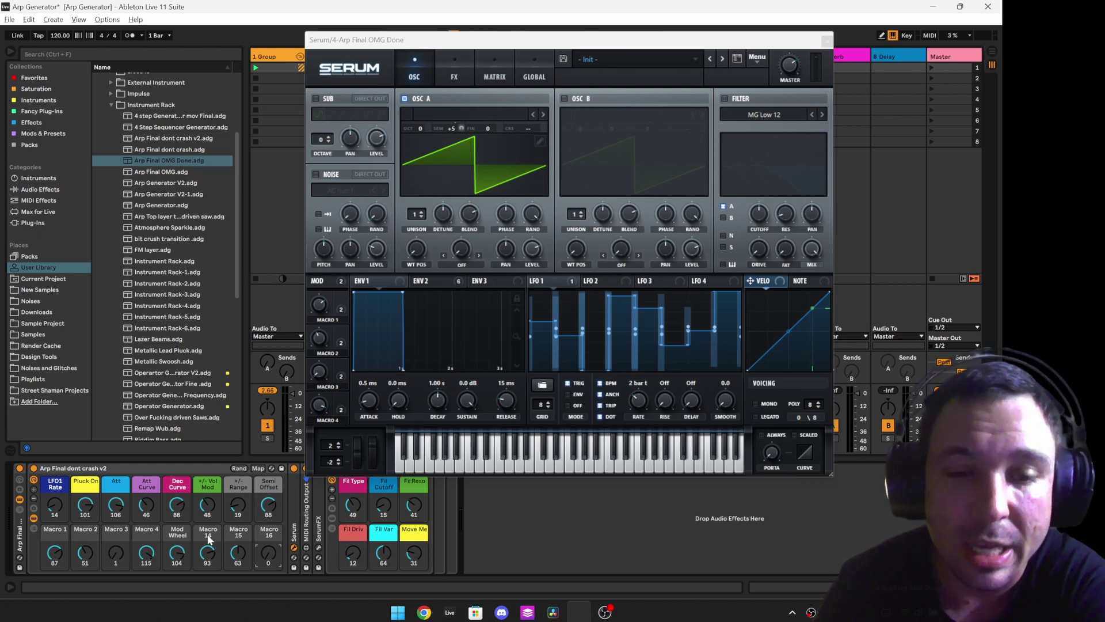
Review the Env 2 LFO Bus routings in Serum's matrix and set Macro 14 to 87, Macro 15 to 113 and Macro 16 to 127.
left_click(444, 281)
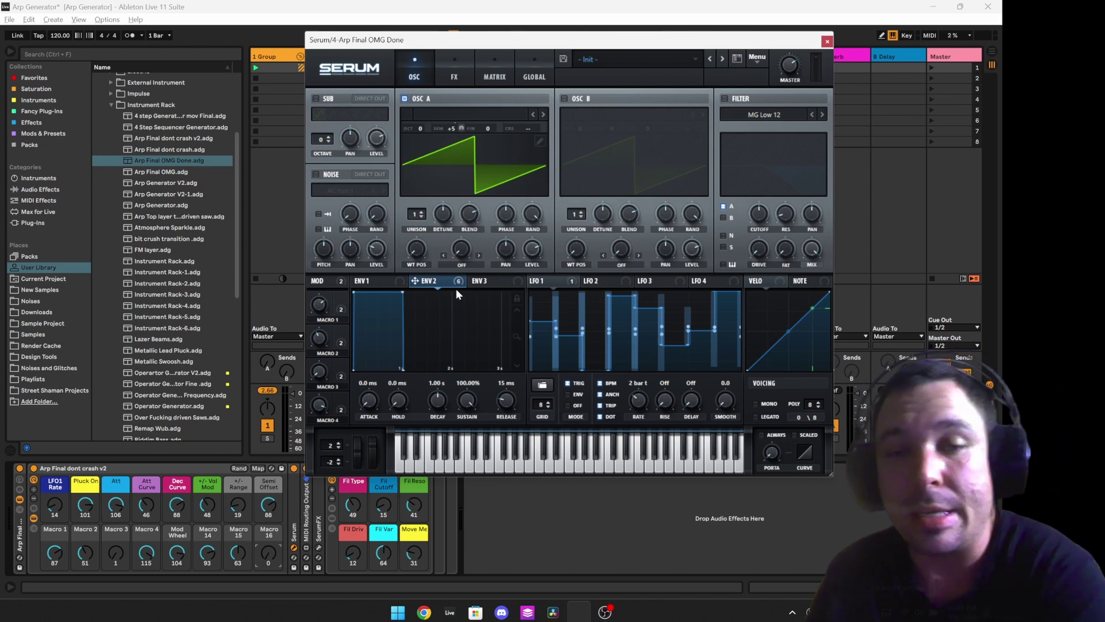
left_click(496, 79)
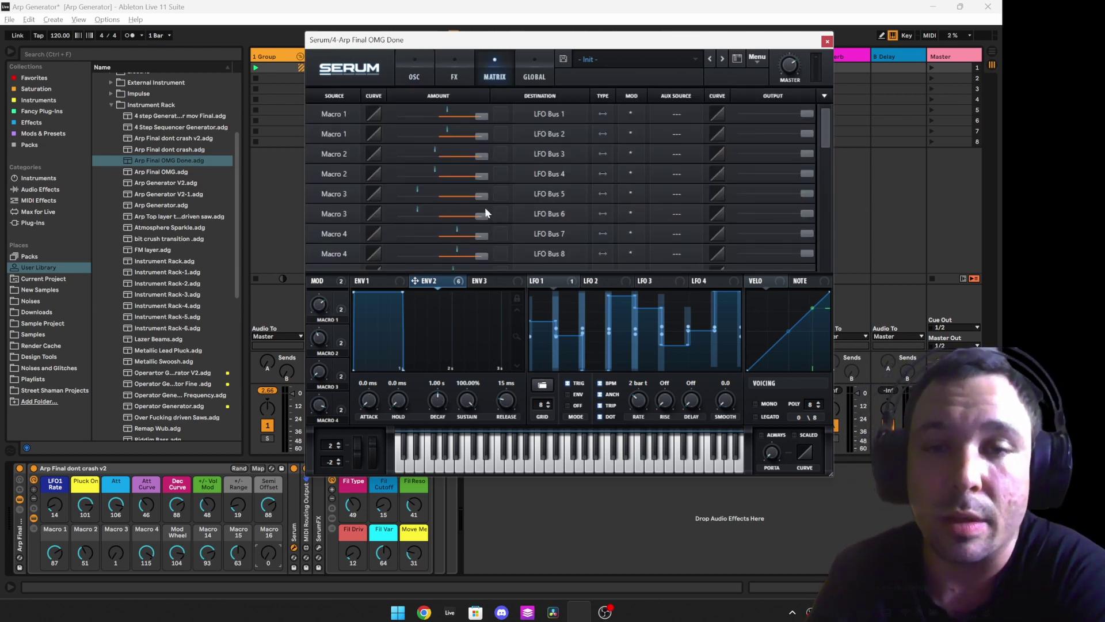
scroll(437, 221, "down", 4)
scroll(406, 234, "up", 3)
scroll(411, 239, "down", 5)
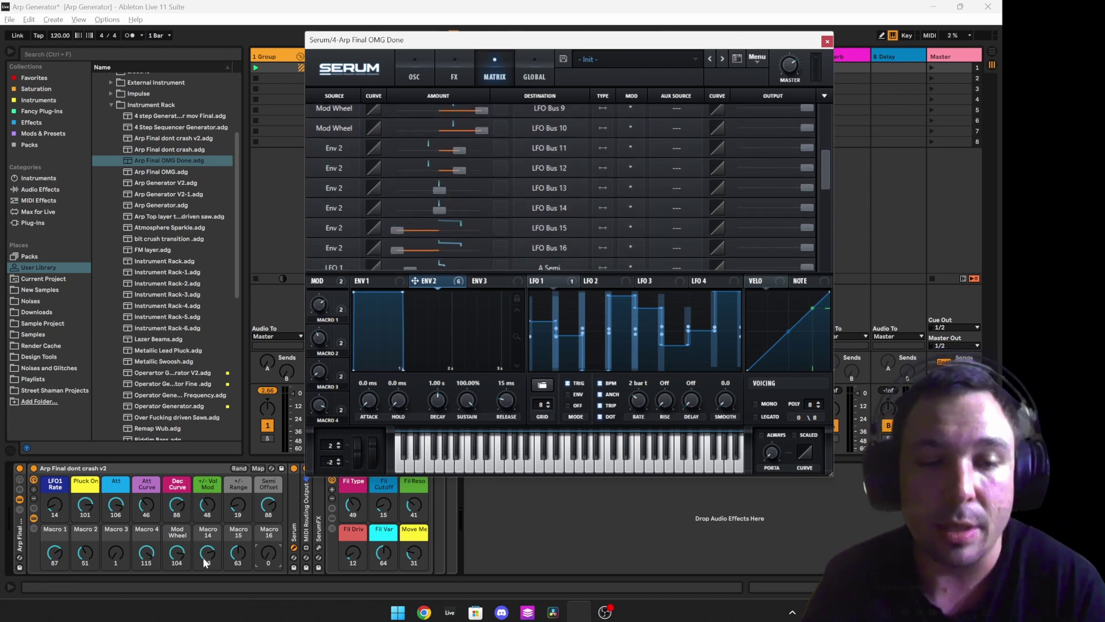
left_click_drag(205, 556, 251, 422)
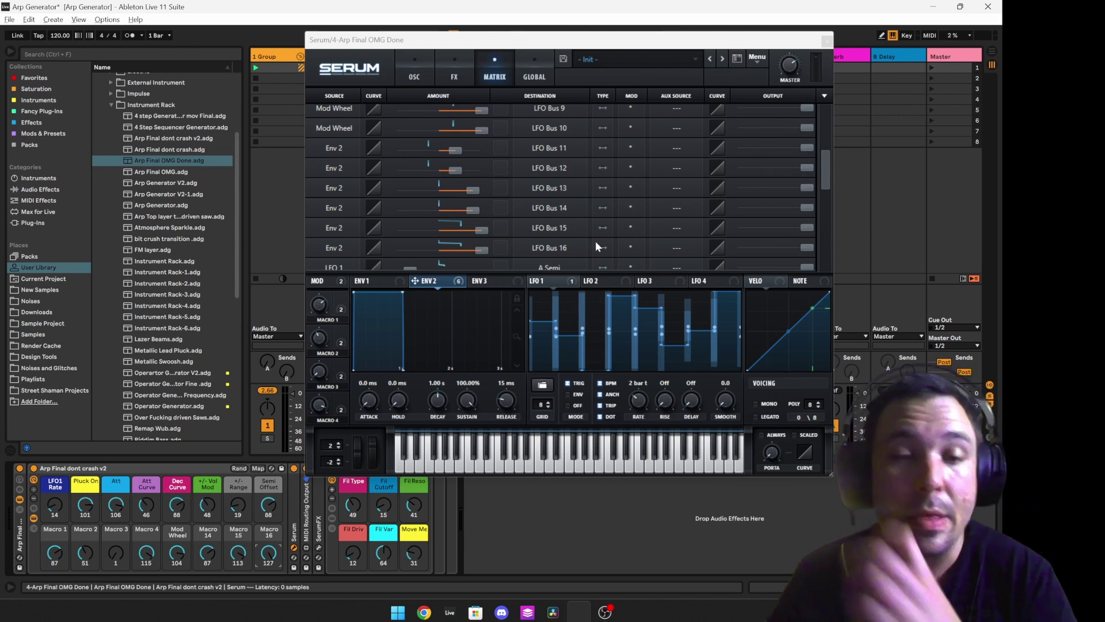
left_click(827, 40)
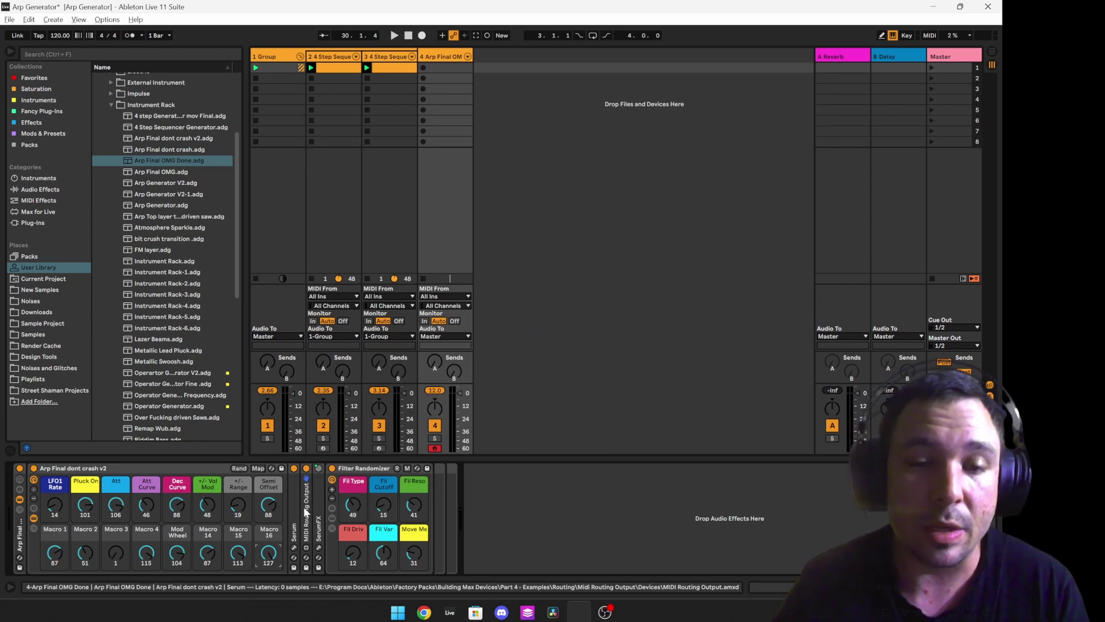
Examine LFO 2 in Serum and the last used modulation rows in its matrix.
left_click(294, 548)
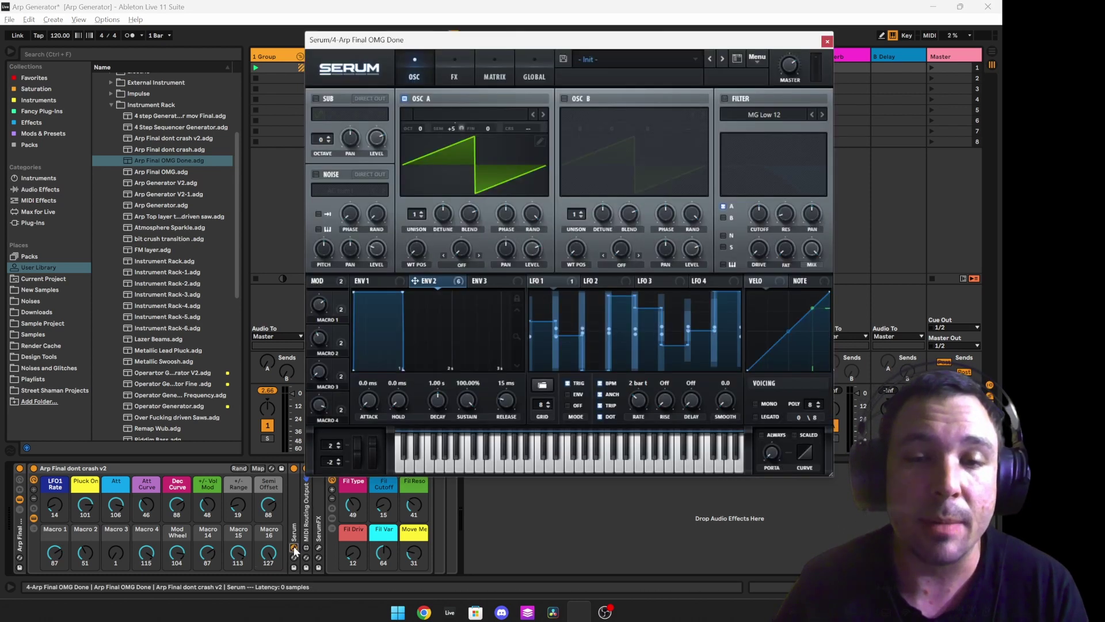
left_click(600, 285)
left_click(496, 57)
scroll(827, 123, "down", 5)
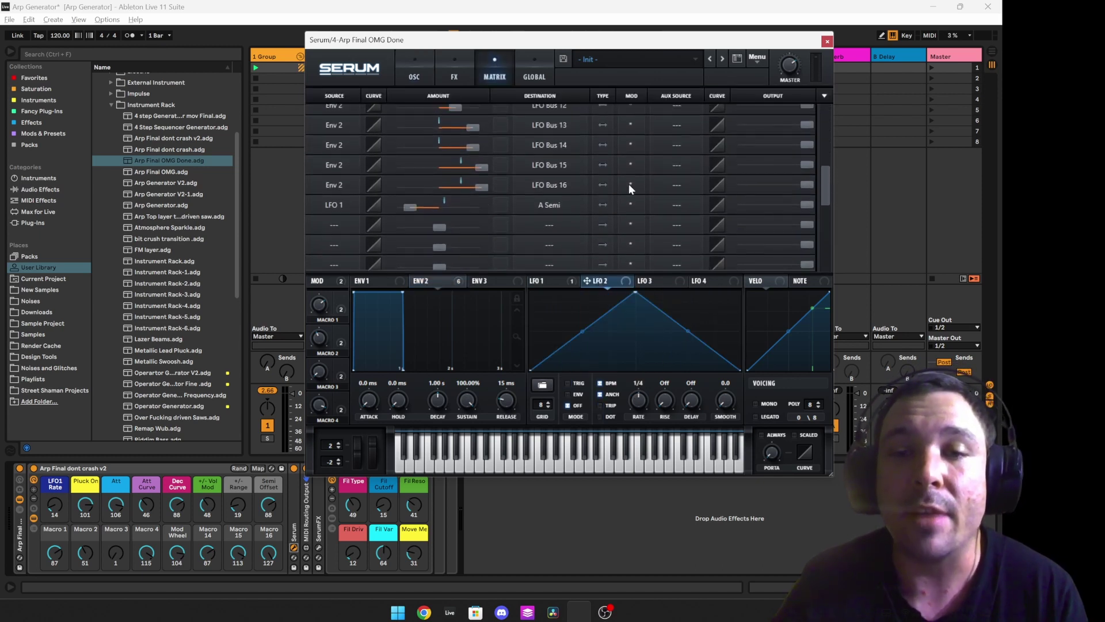
left_click(827, 42)
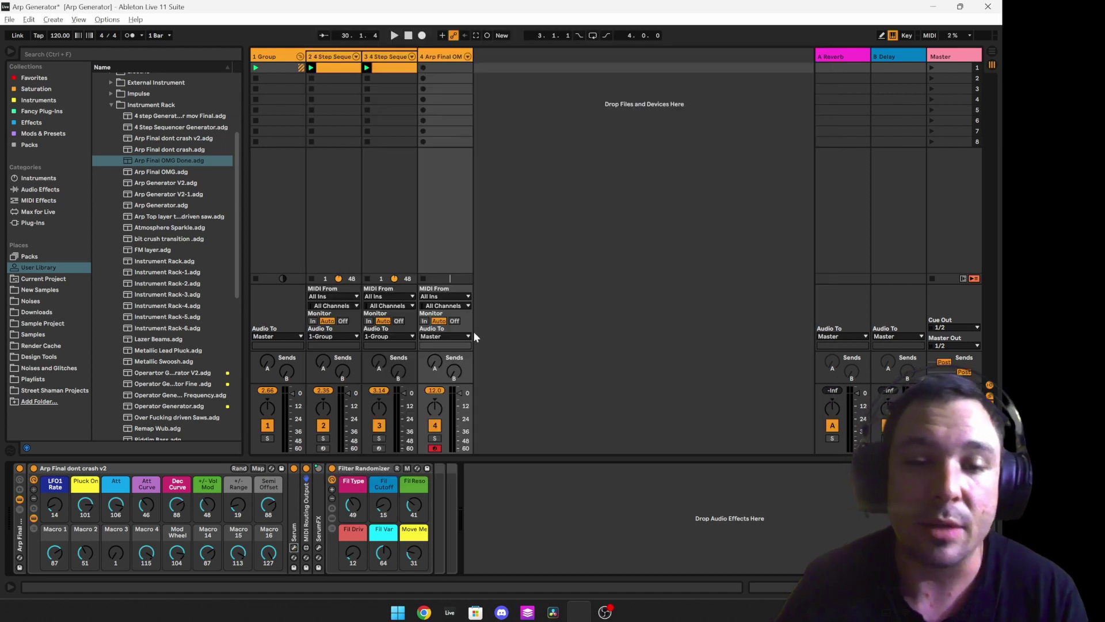
Examine the SerumFX plug-in and the output and channel routing of the MIDI Routing Output device in front of it.
double_click(319, 512)
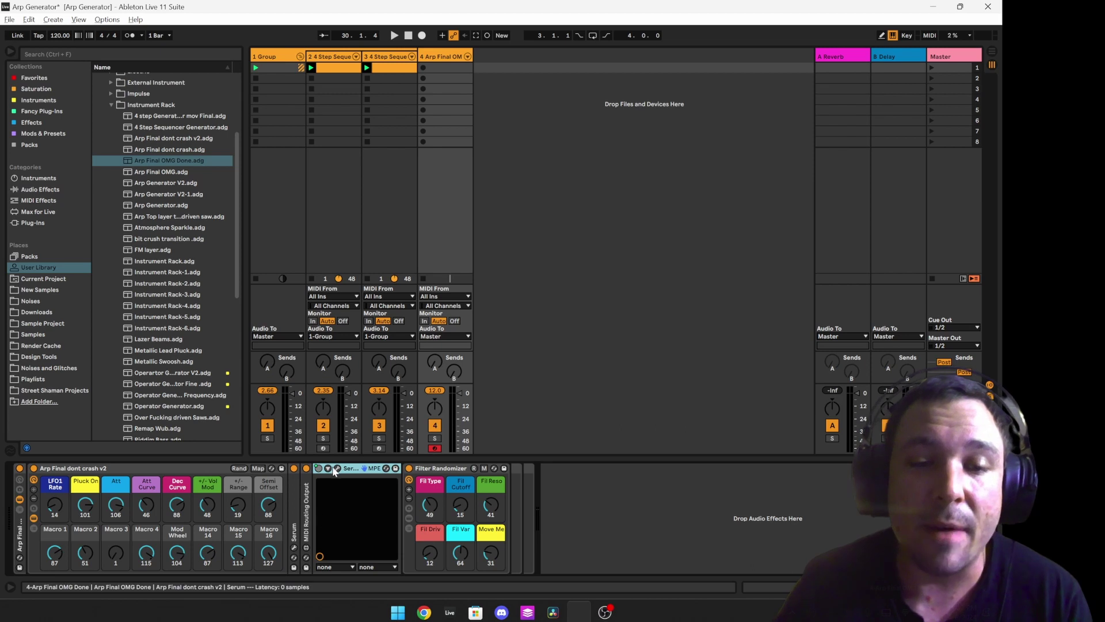
left_click(337, 469)
double_click(310, 516)
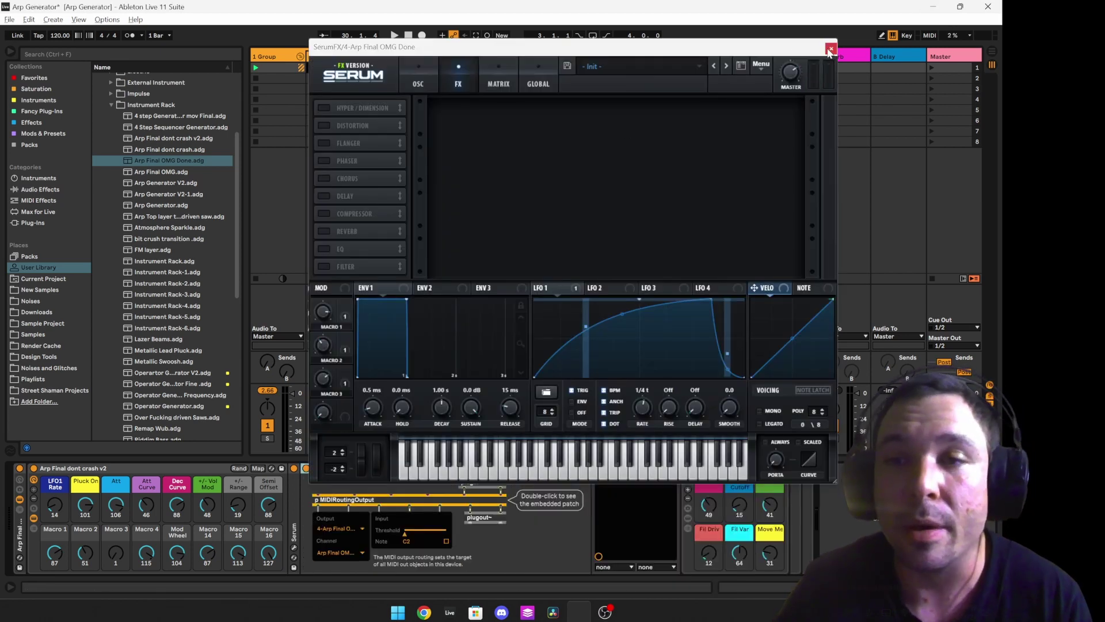
left_click(831, 49)
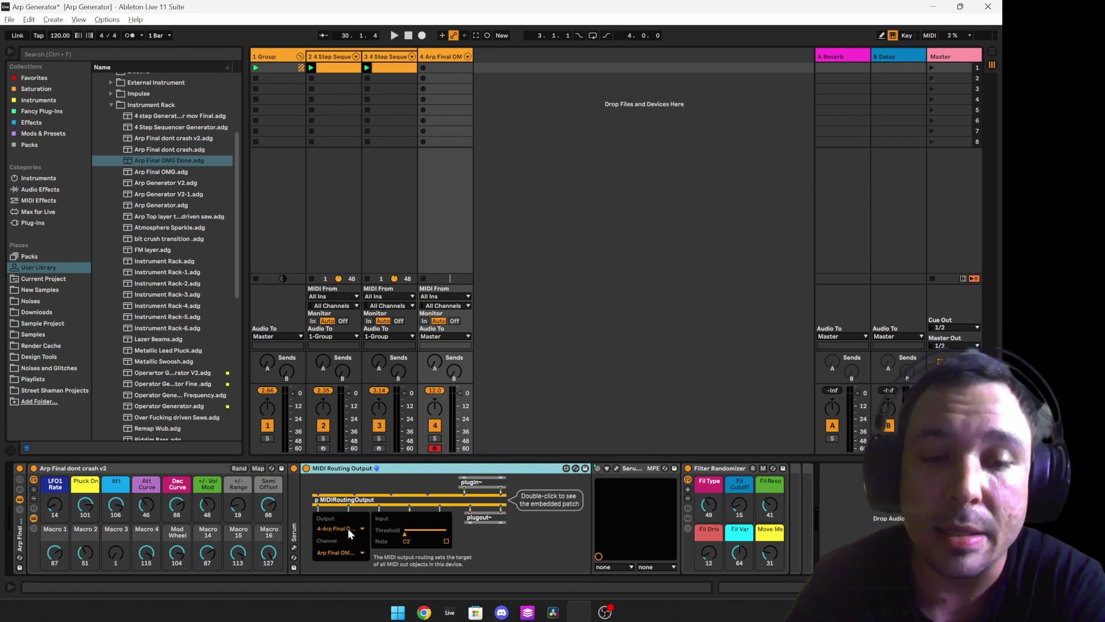
double_click(346, 468)
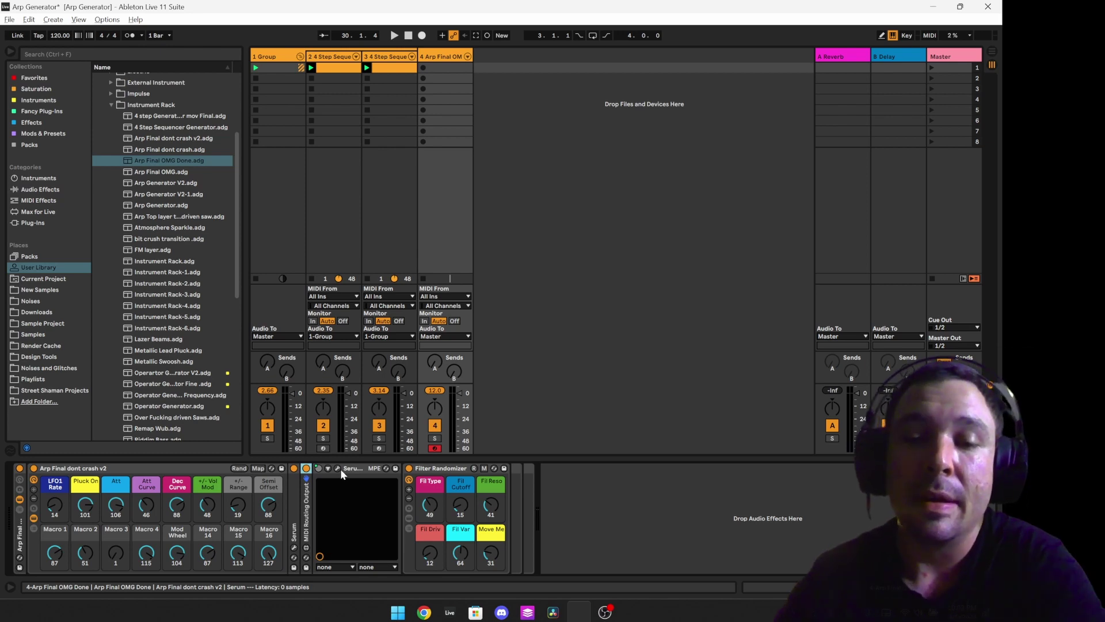
double_click(308, 514)
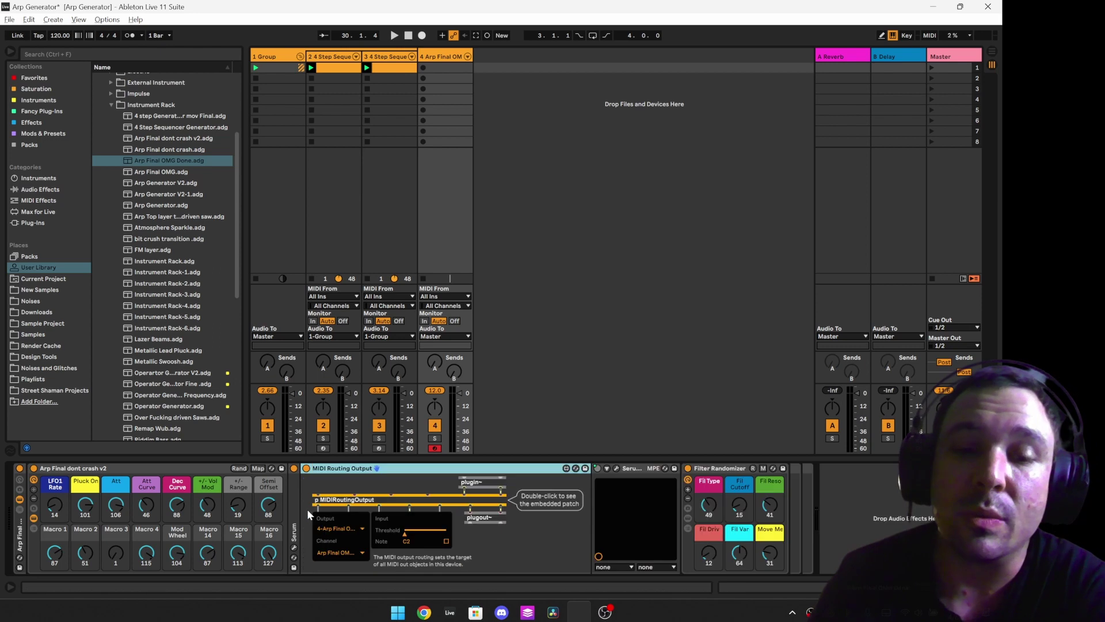
double_click(358, 470)
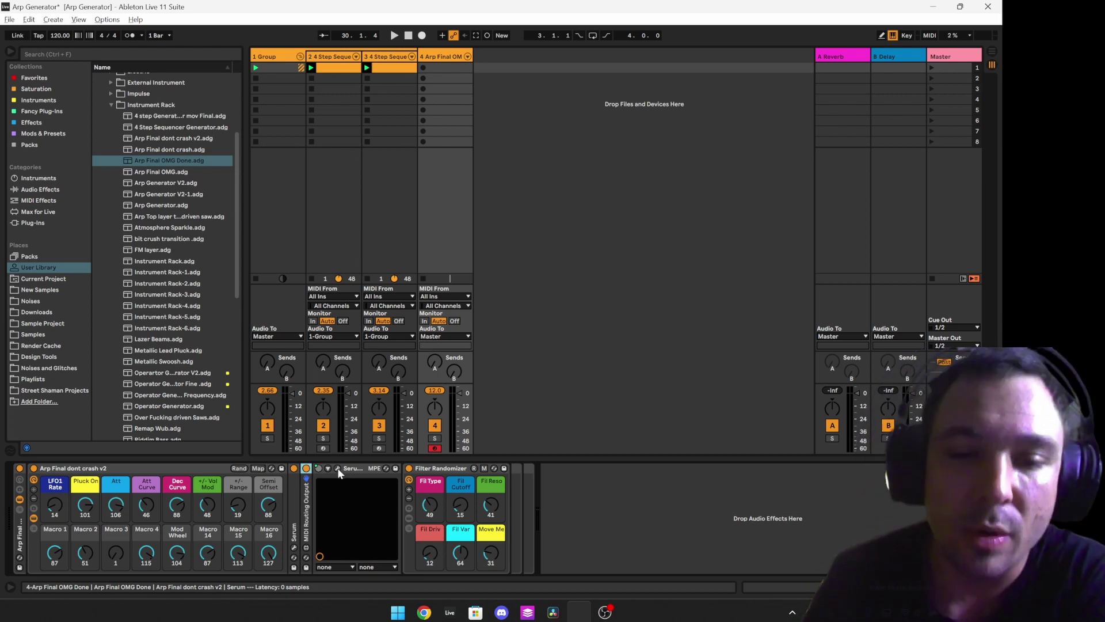
double_click(308, 522)
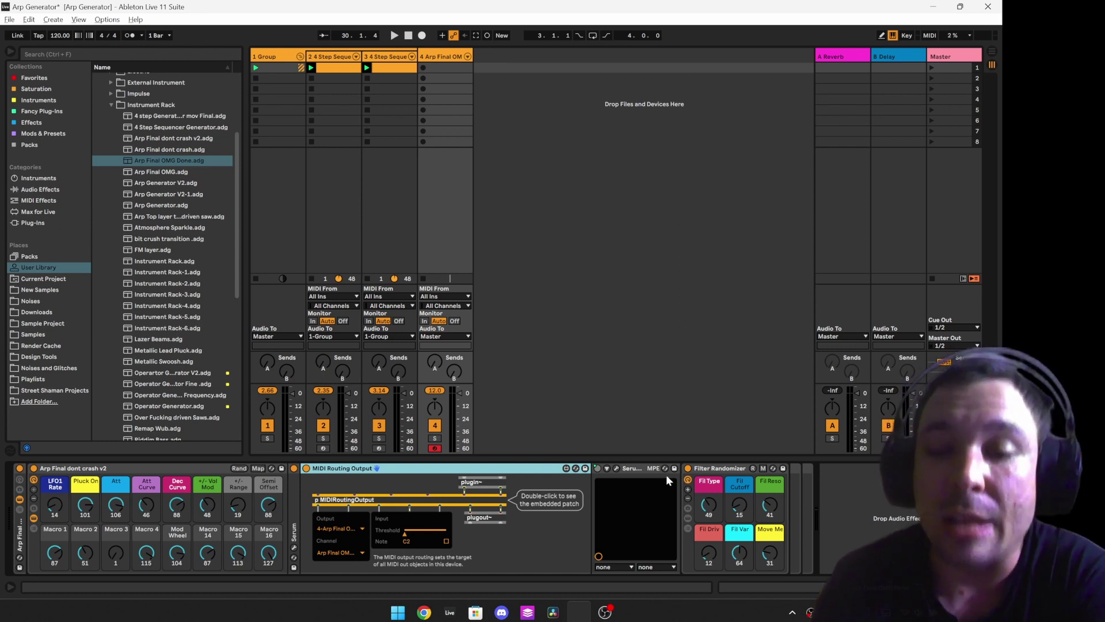
left_click(617, 468)
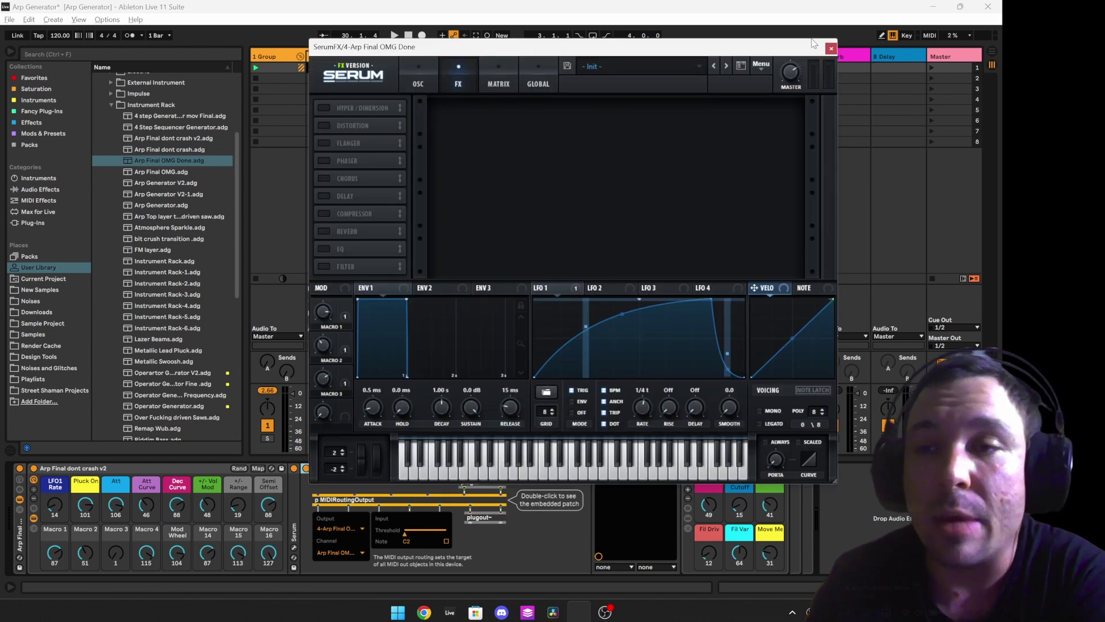
left_click(831, 49)
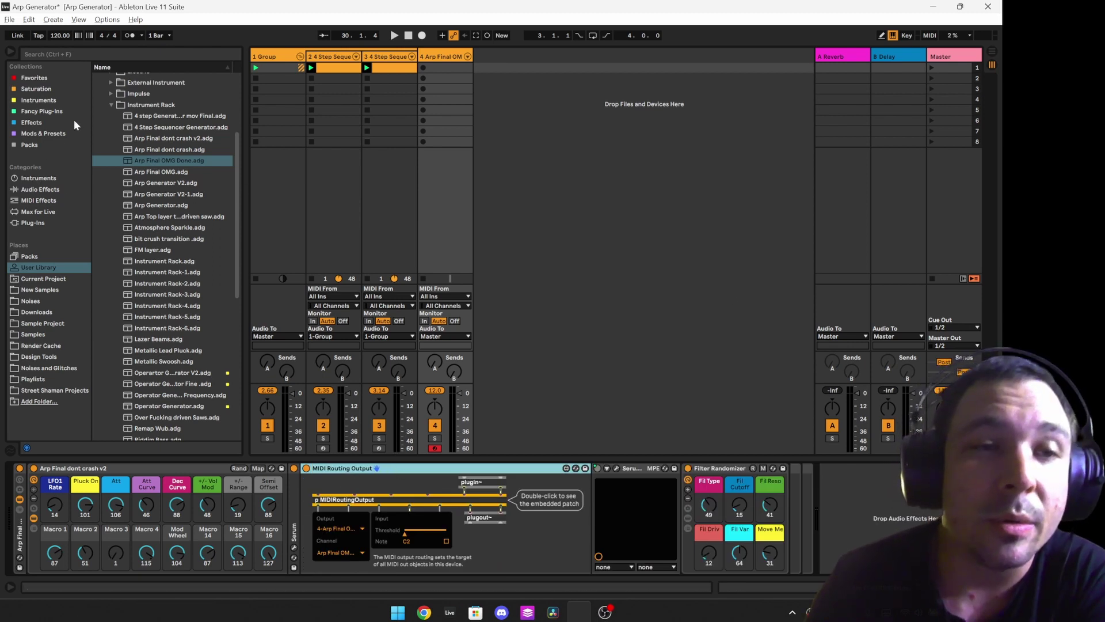
Search all browser results for "Midi output" and add MIDI Routing Output.amxd to the Favorites collection.
left_click(104, 53)
type("Midi ")
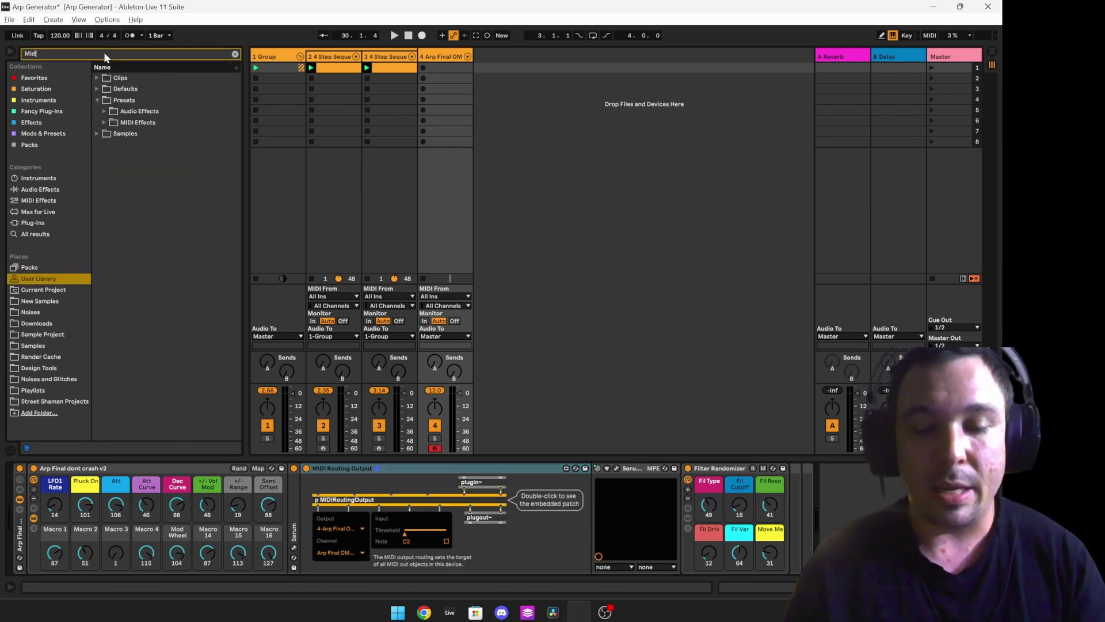
type("output")
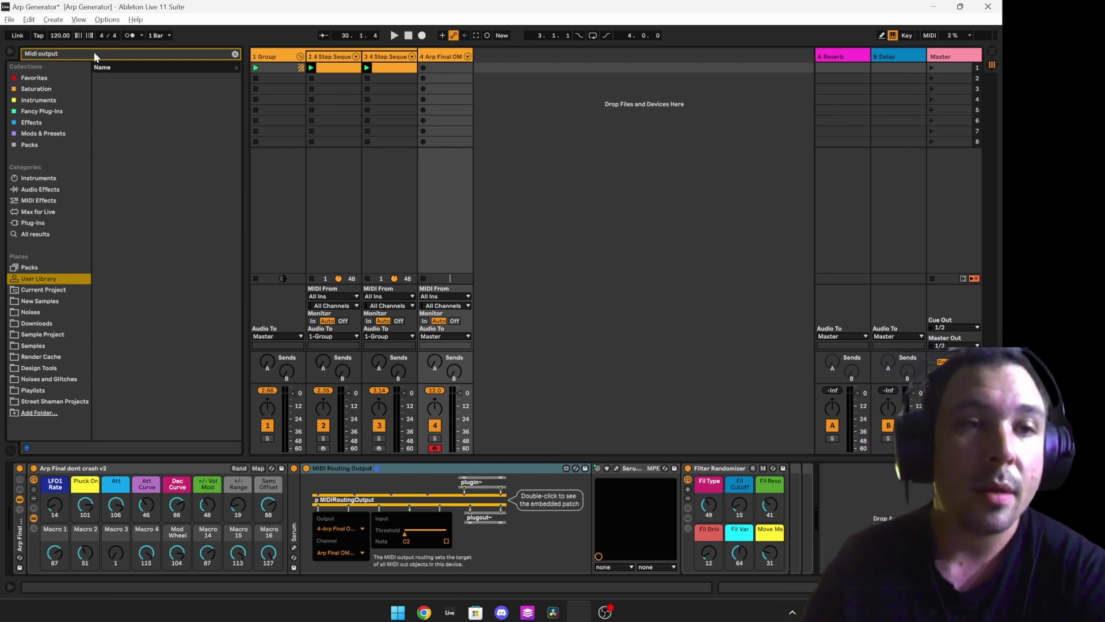
left_click(60, 234)
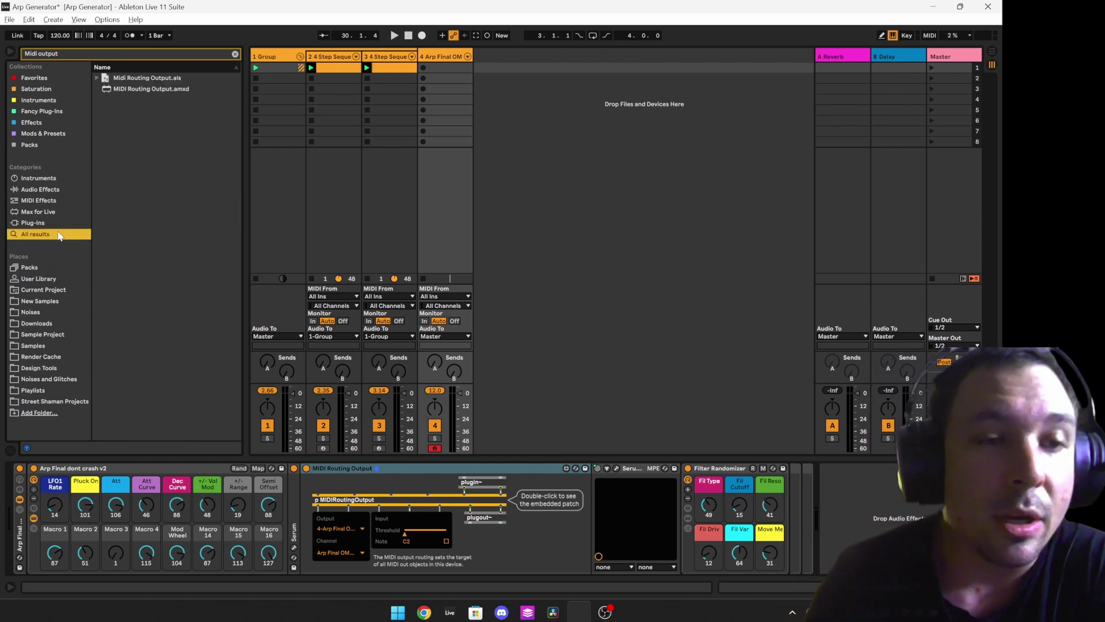
right_click(144, 88)
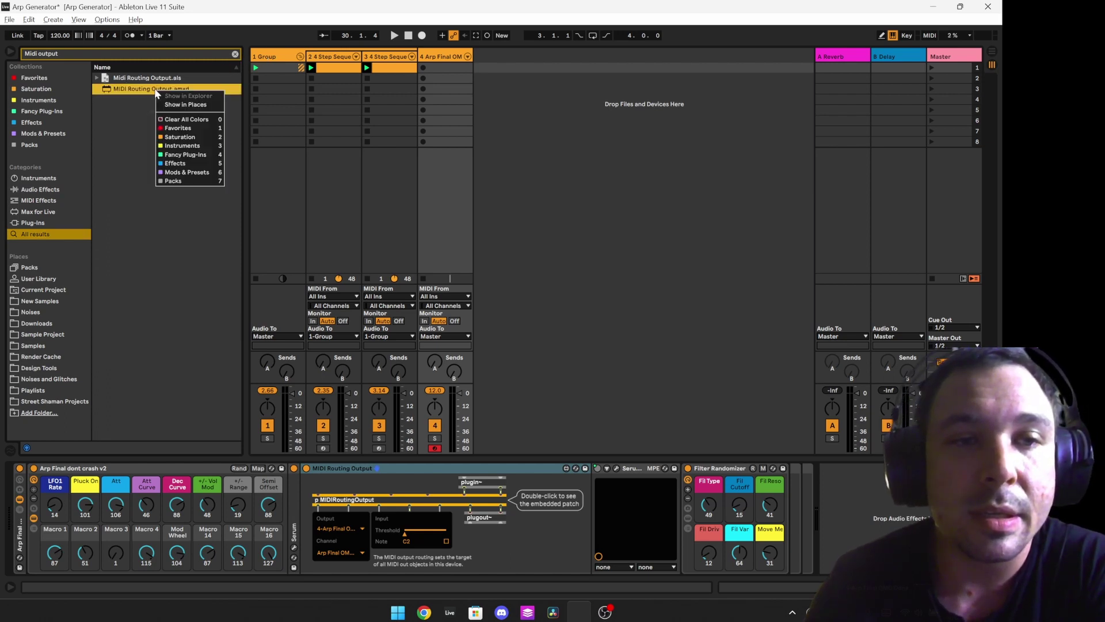
left_click(193, 129)
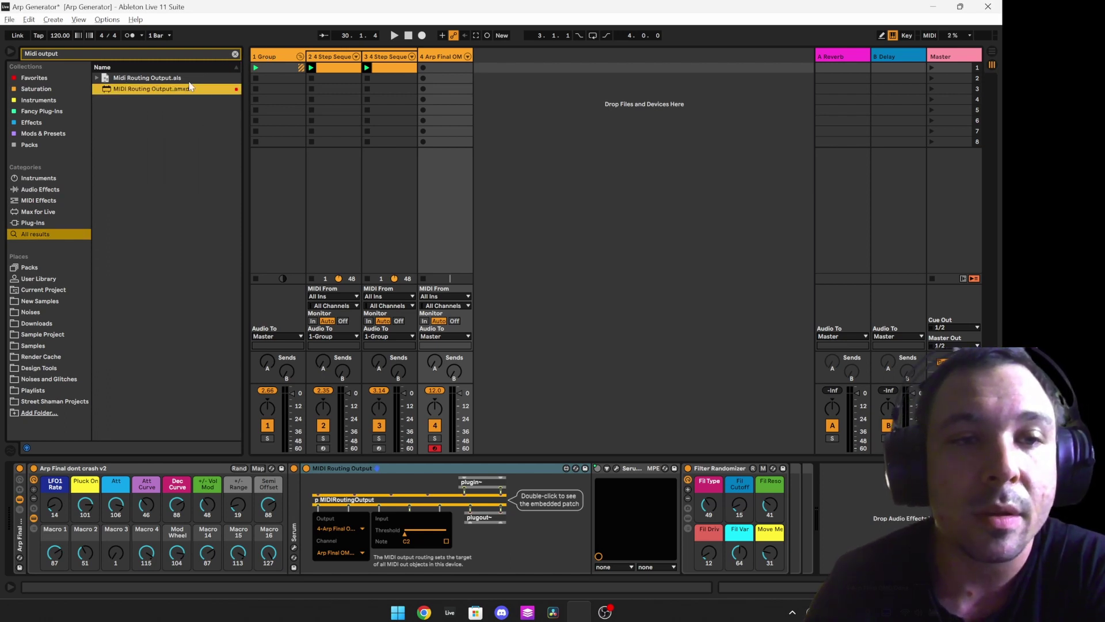
Clear the browser search and collapse the MIDI Routing Output device in the device chain.
left_click(236, 54)
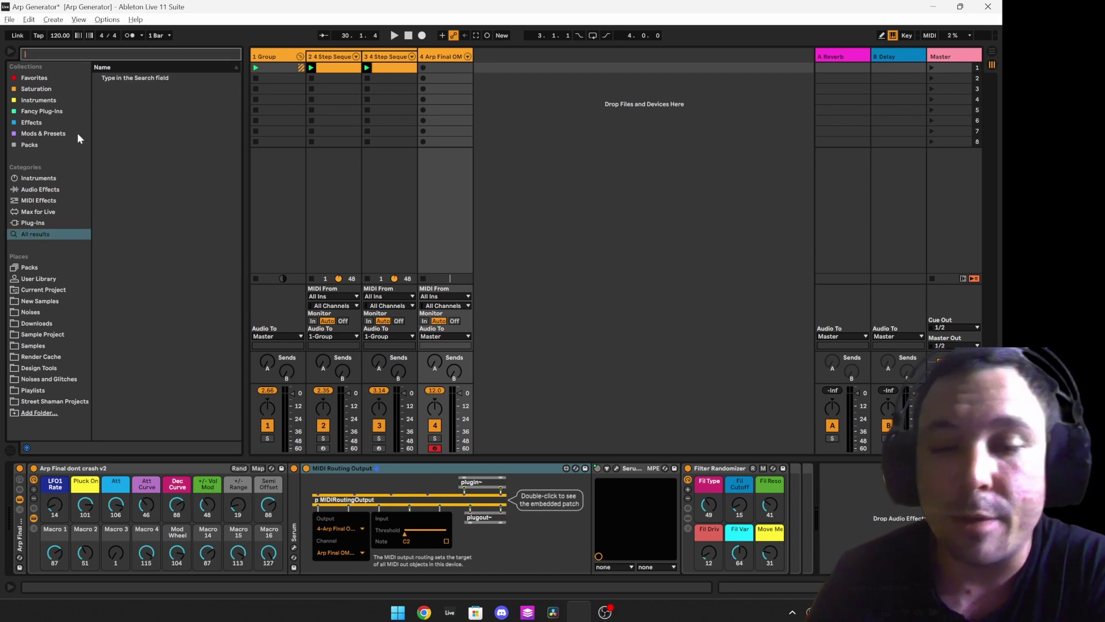
left_click(357, 469)
key("Delete")
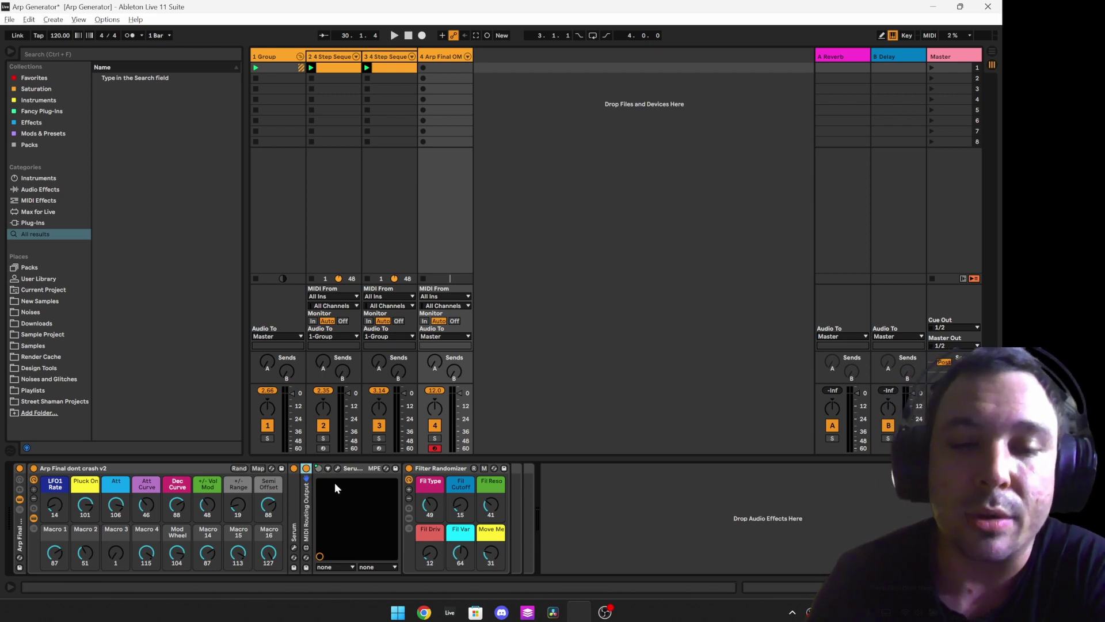
Examine the oscillator and filter page of the SerumFX plug-in that follows MIDI Routing Output.
left_click(337, 468)
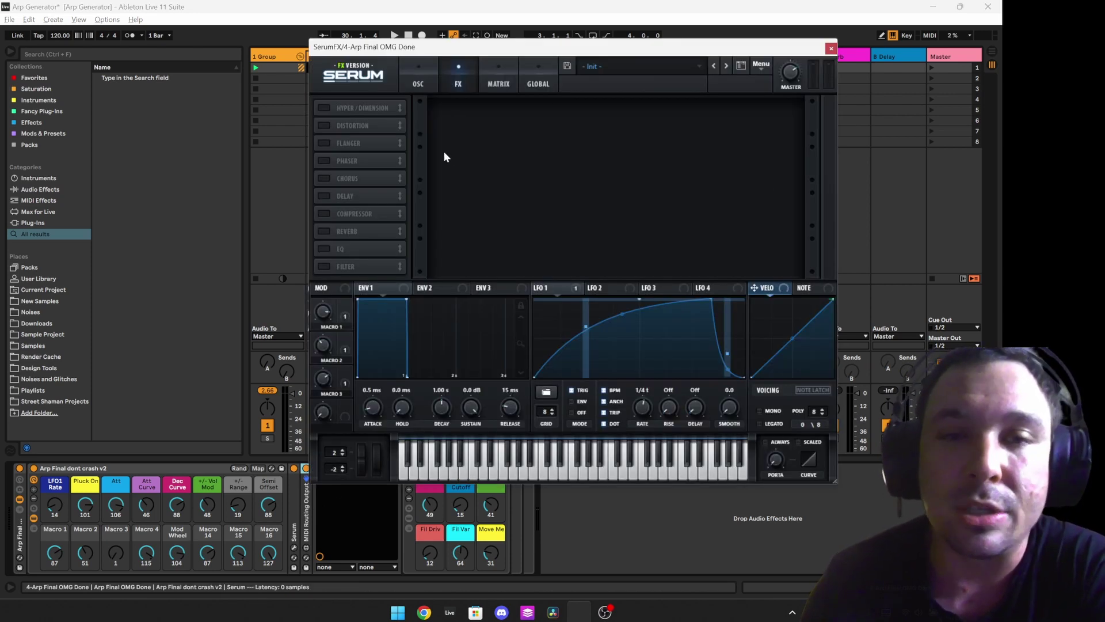
left_click(418, 80)
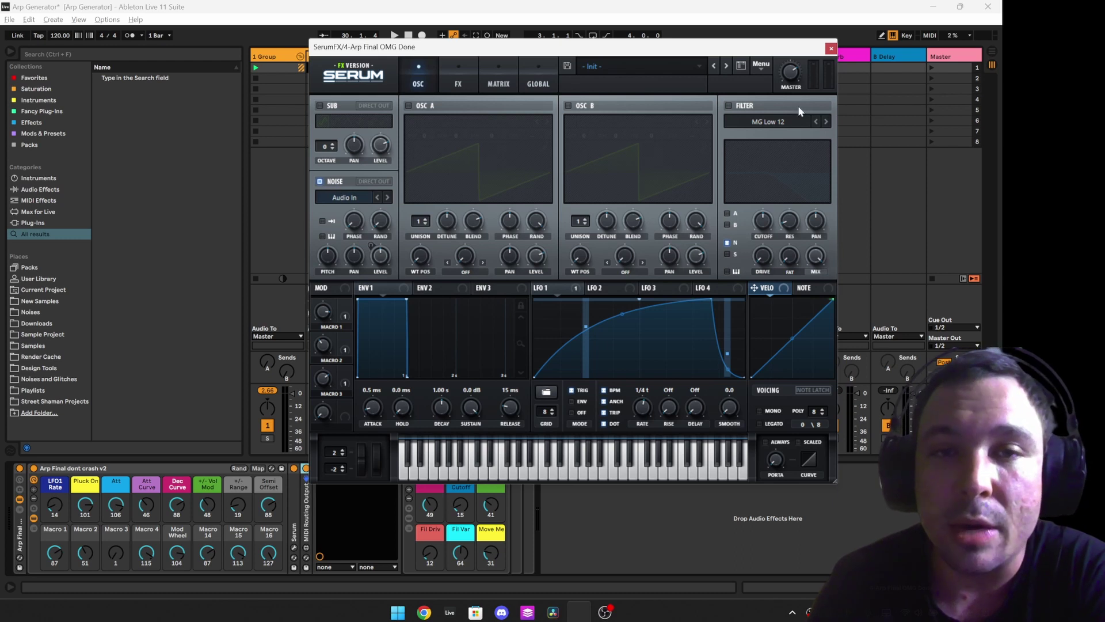
left_click(832, 48)
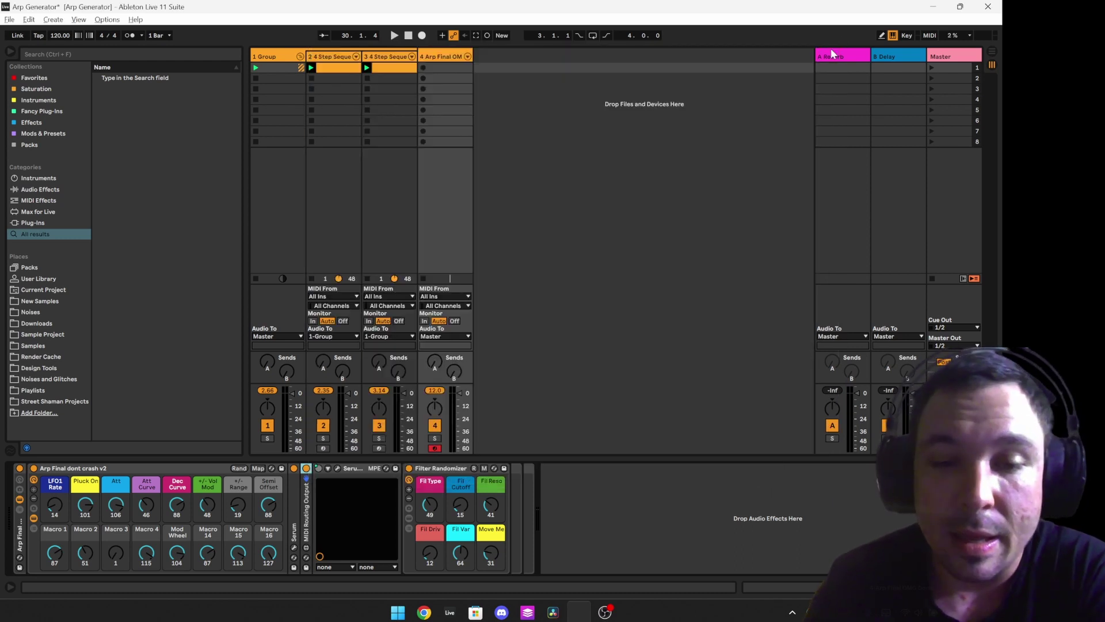
Show the devices inside the Filter Randomizer rack and examine the filter section of its SerumFX.
left_click(444, 468)
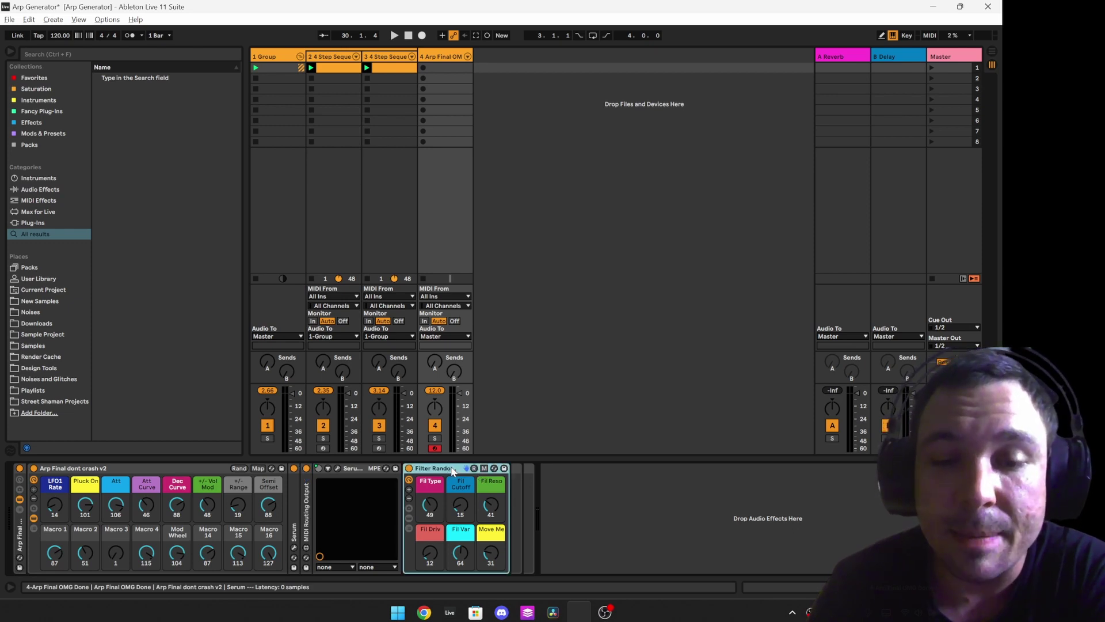
left_click(409, 509)
left_click(409, 507)
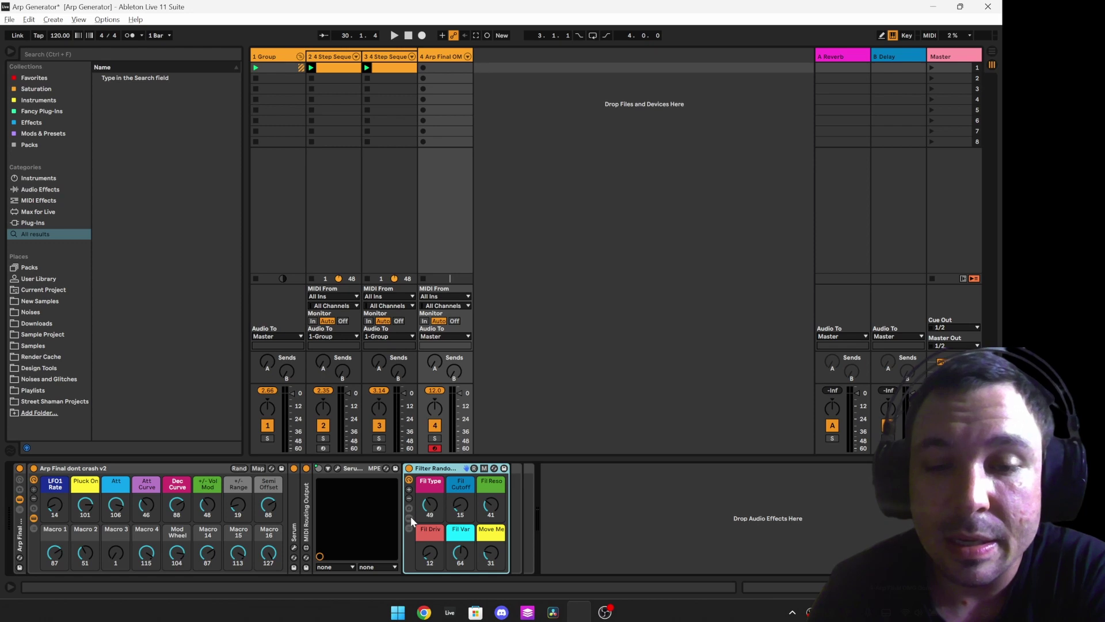
left_click(409, 517)
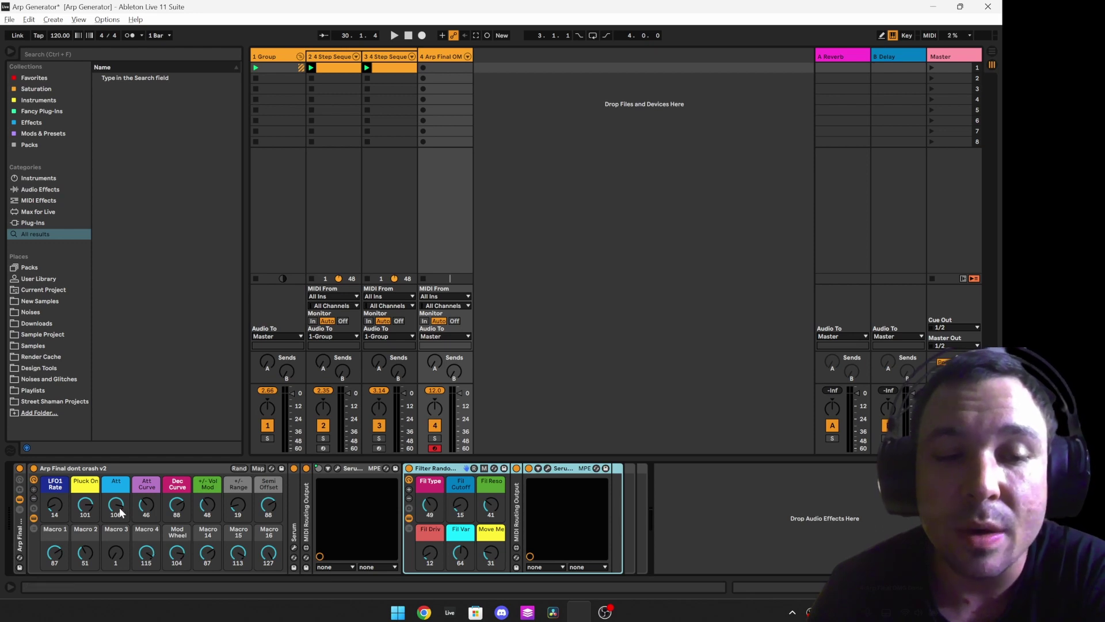
left_click(548, 469)
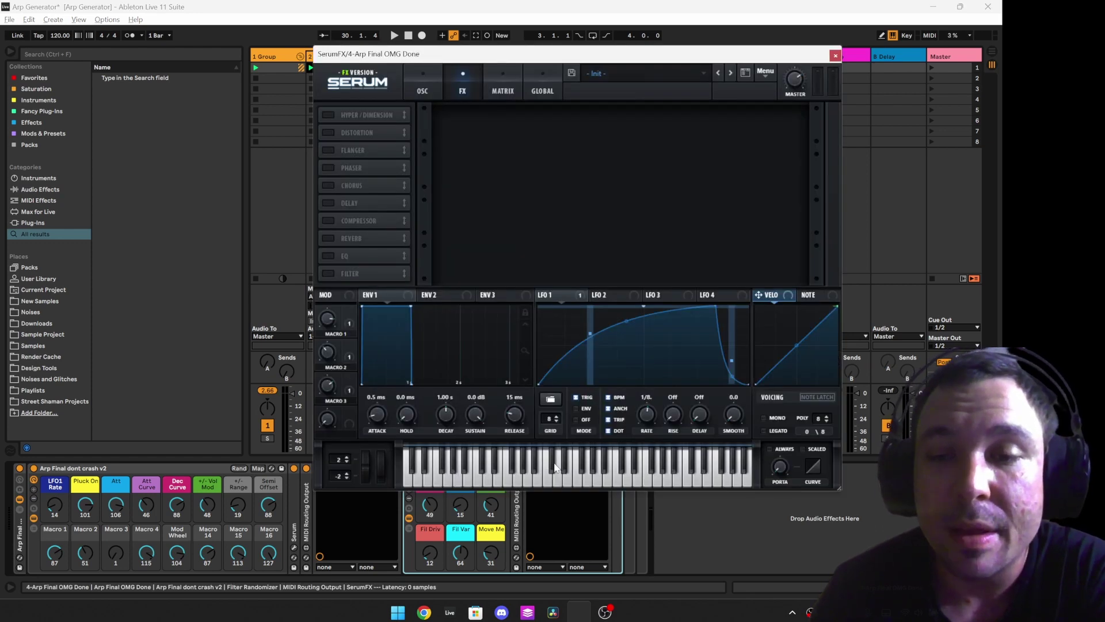
left_click(422, 83)
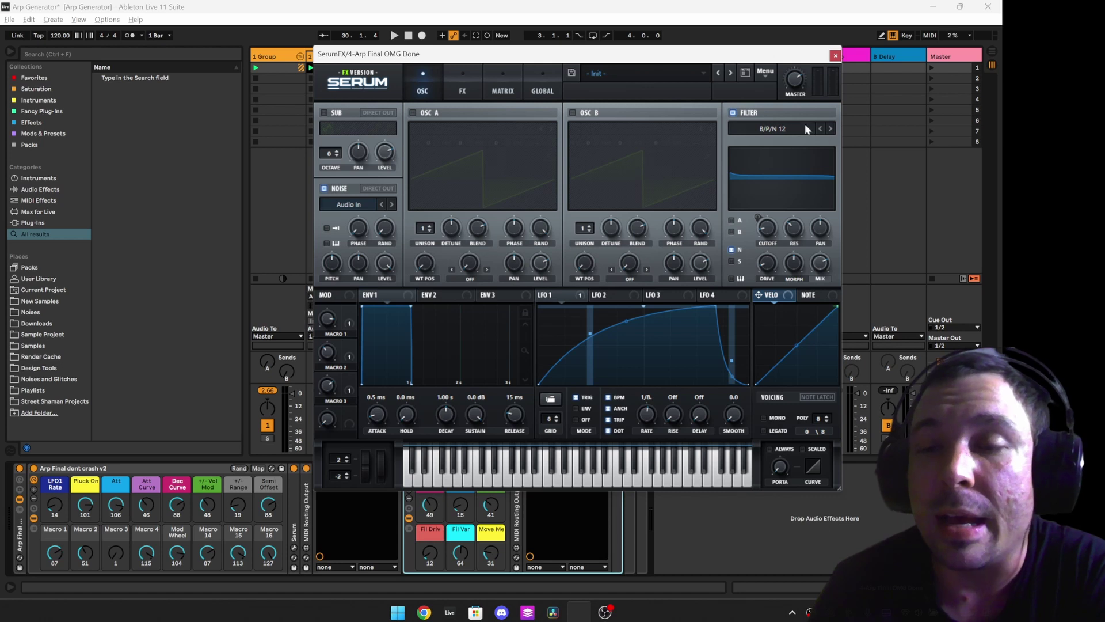
Close the SerumFX window, collapse the first SerumFX device and hide the devices inside Filter Randomizer.
left_click(836, 56)
double_click(357, 468)
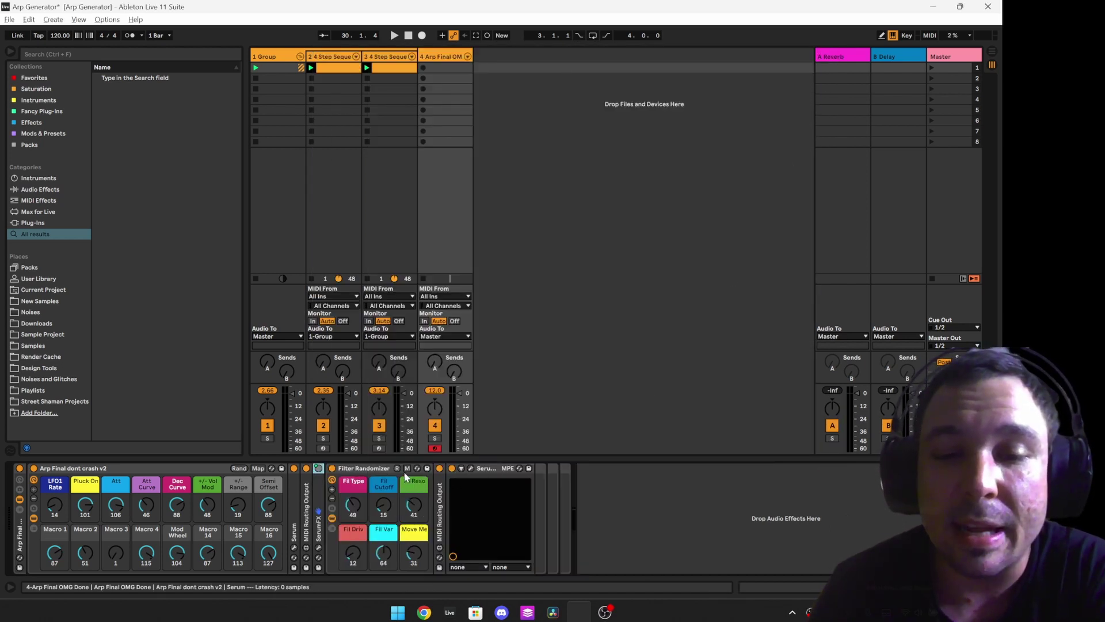
left_click(331, 518)
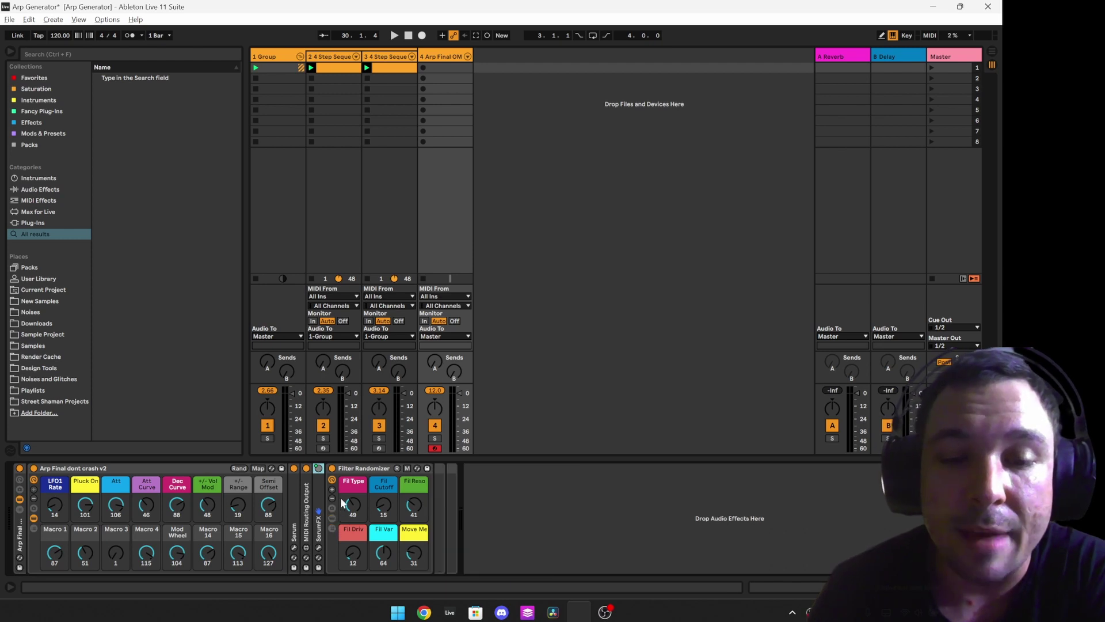
Randomize the macros of the Arp Final dont crash v2 rack repeatedly to audition different arpeggios.
left_click(238, 468)
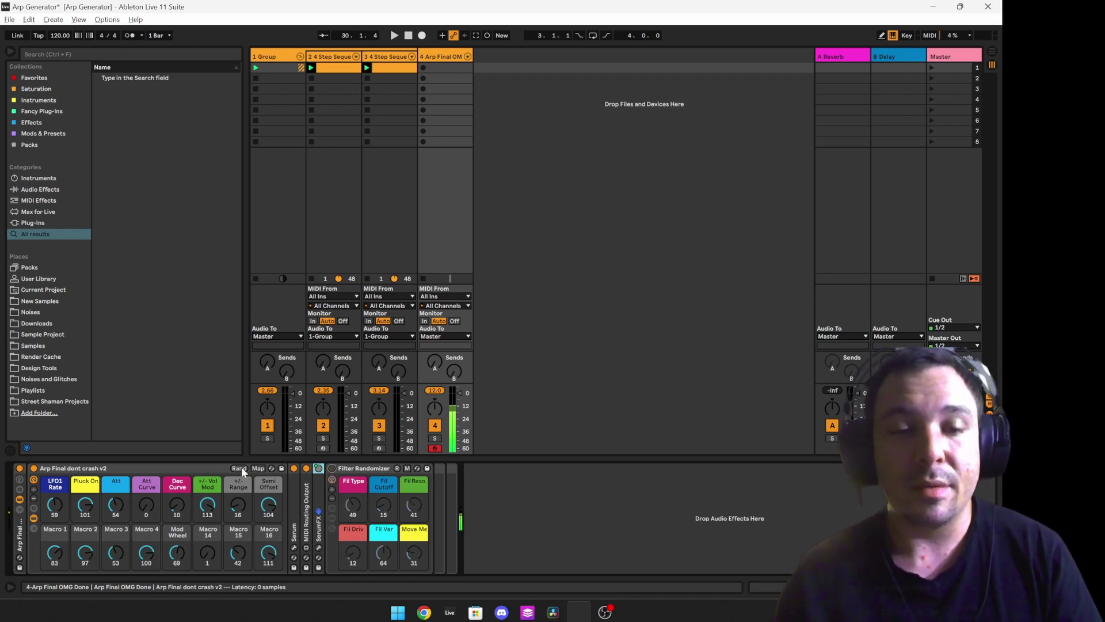
left_click(240, 468)
left_click(240, 468)
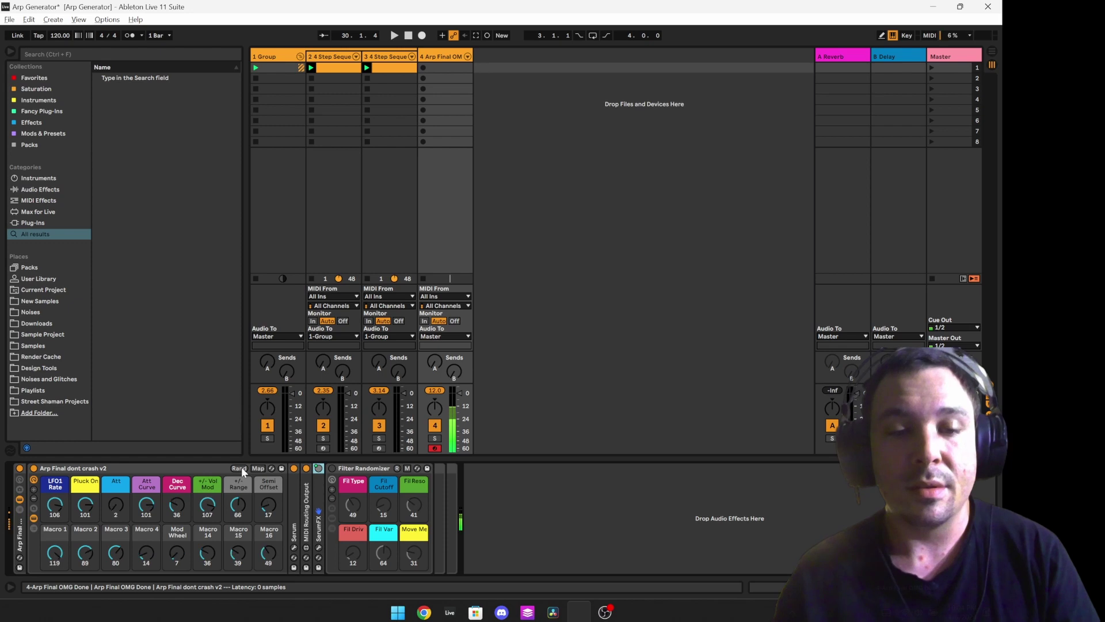
left_click(239, 468)
left_click(240, 468)
left_click(240, 468)
left_click(239, 468)
left_click(240, 468)
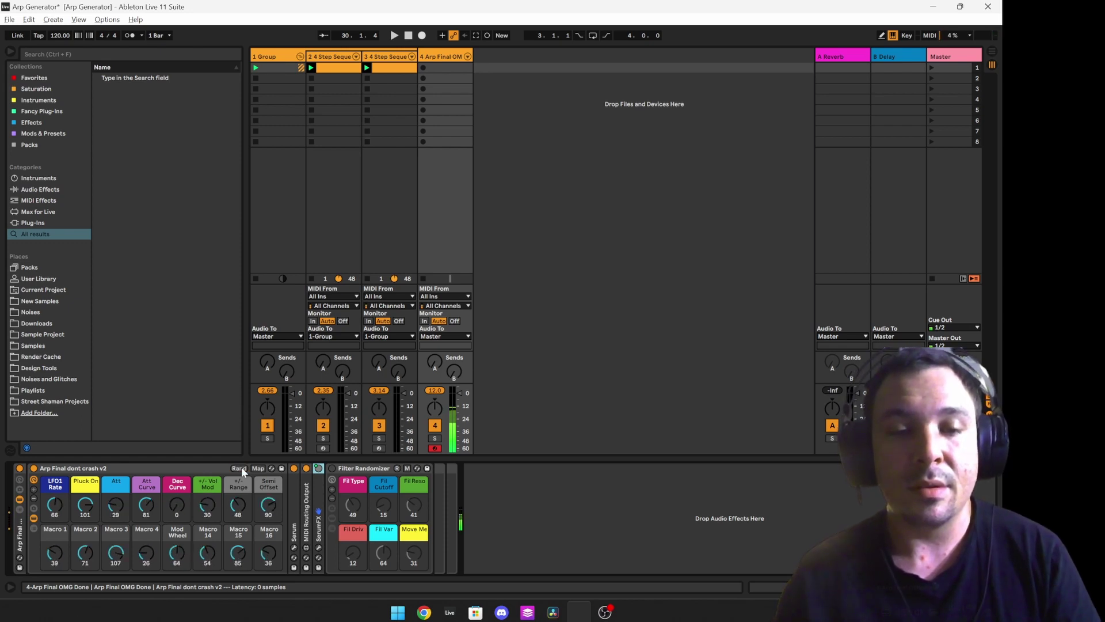
left_click(239, 467)
left_click(239, 467)
left_click(239, 468)
left_click(240, 467)
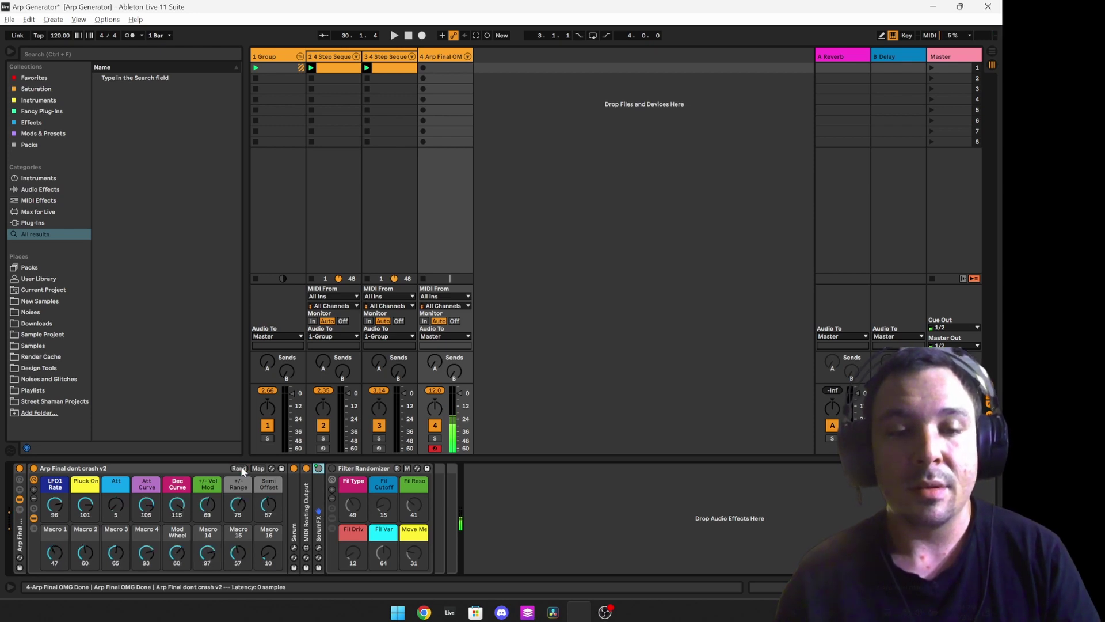
left_click(240, 467)
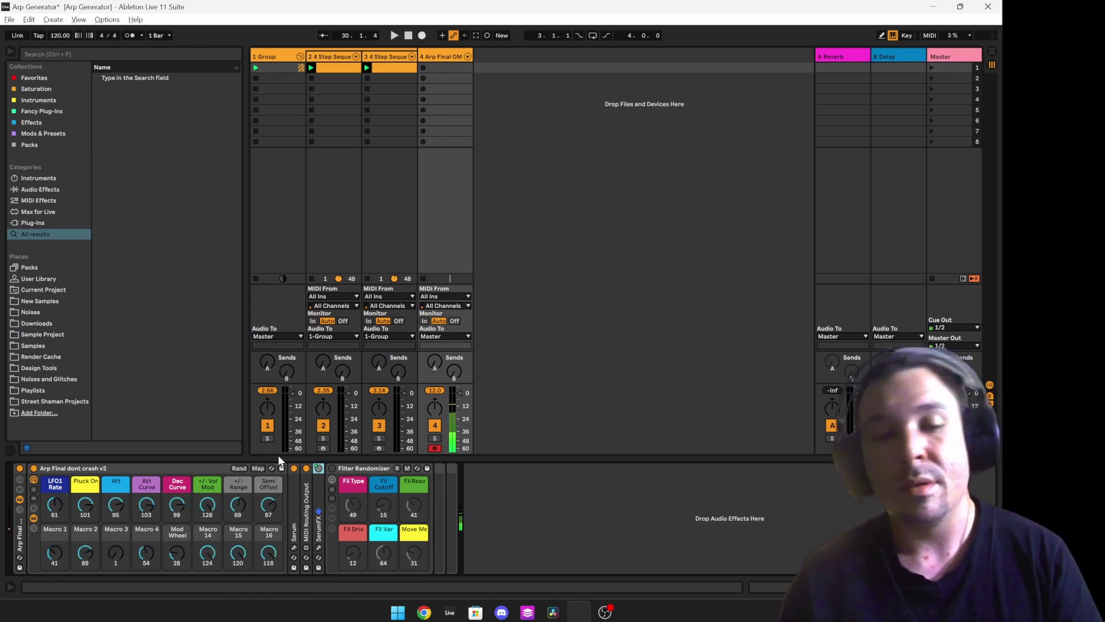
Activate the Filter Randomizer rack and randomize its macros several times while the arpeggio plays.
left_click(331, 468)
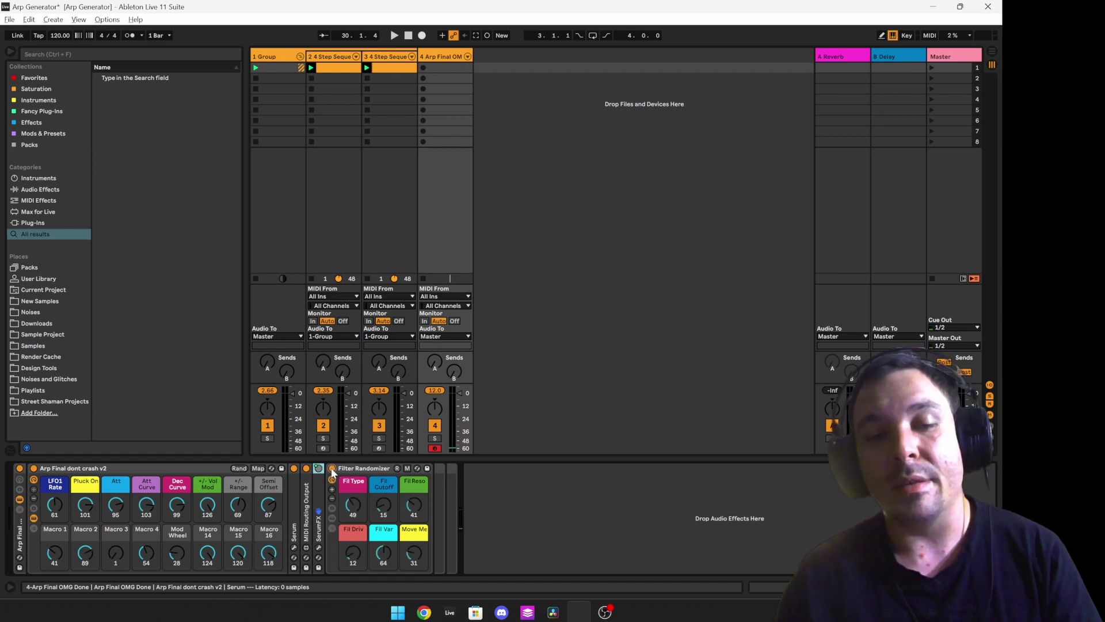
left_click(396, 468)
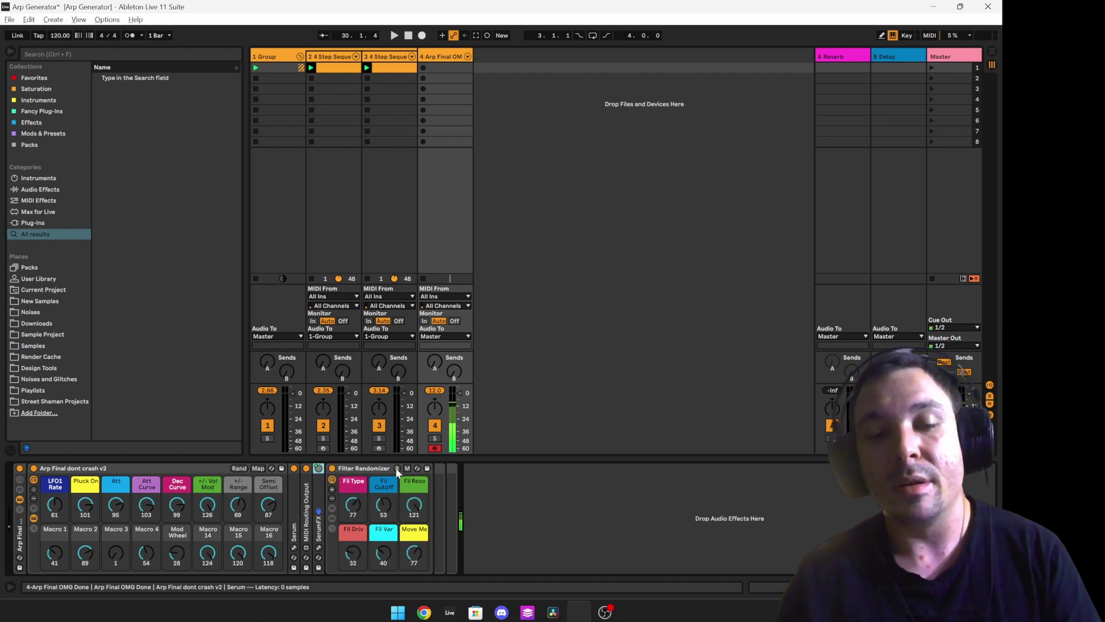
left_click(397, 468)
left_click(397, 468)
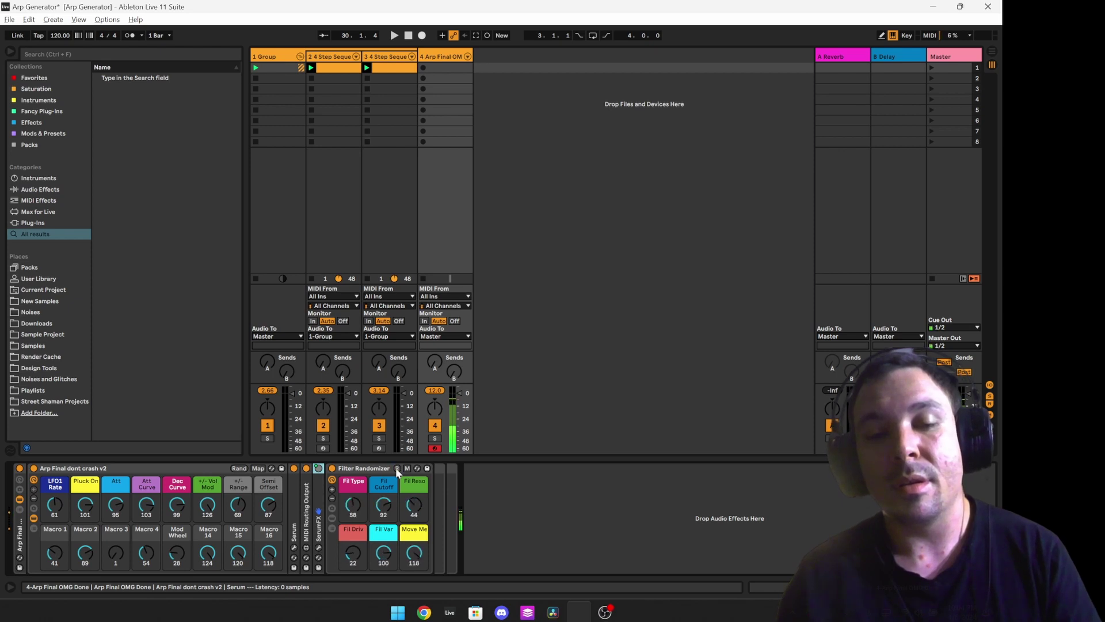
left_click(397, 468)
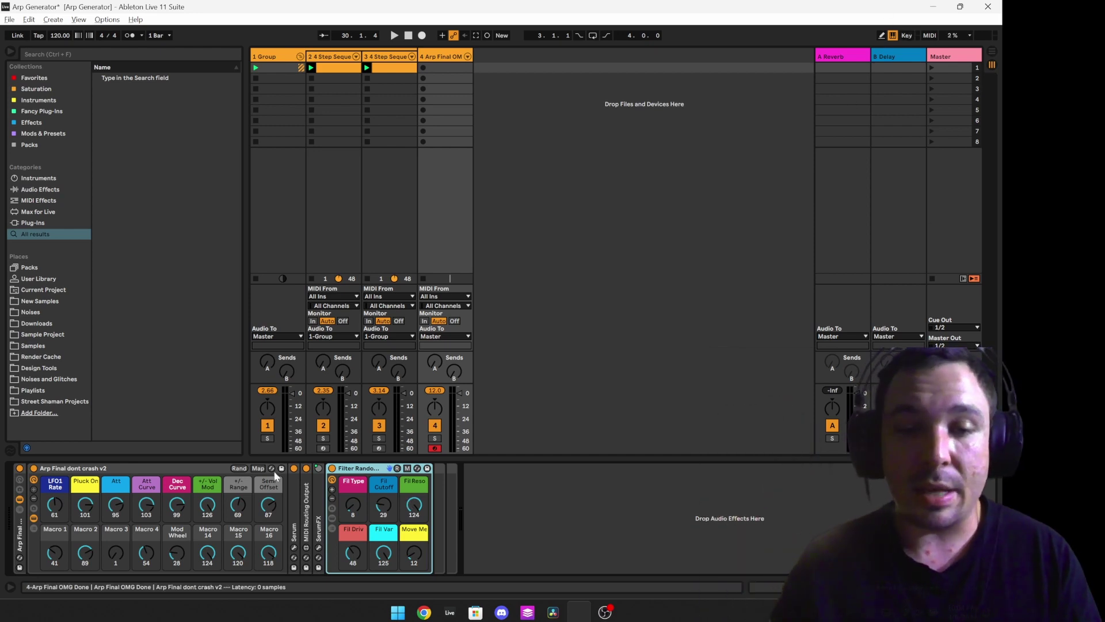
Map the backslash key to macro randomization on both the Arp Final dont crash v2 and Filter Randomizer racks.
left_click(907, 36)
left_click(239, 466)
key("backslash")
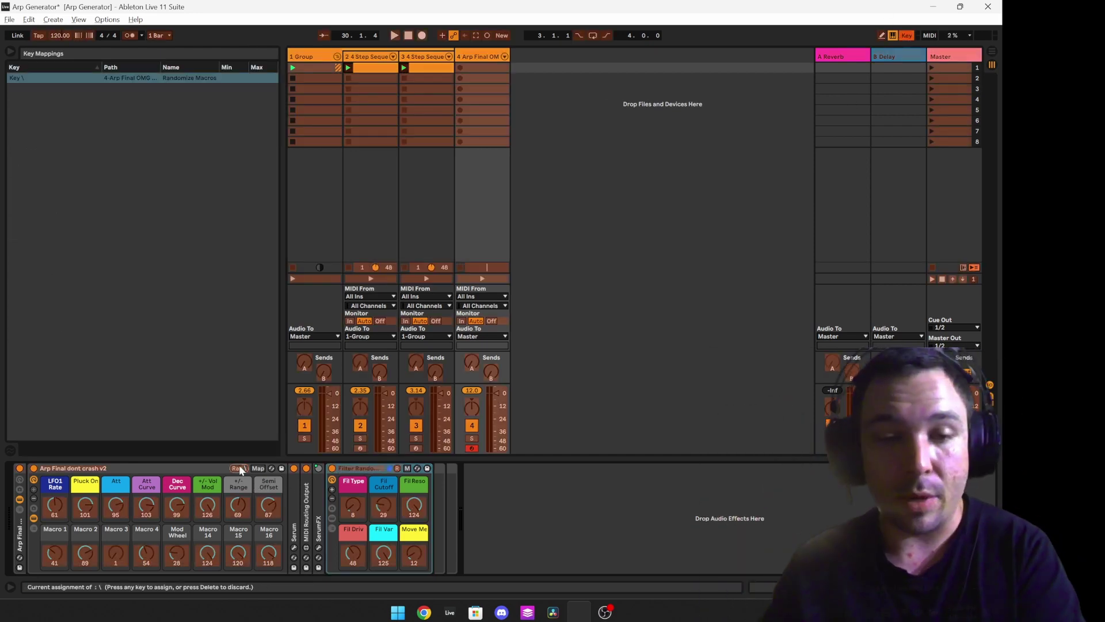
left_click(397, 469)
key("backslash")
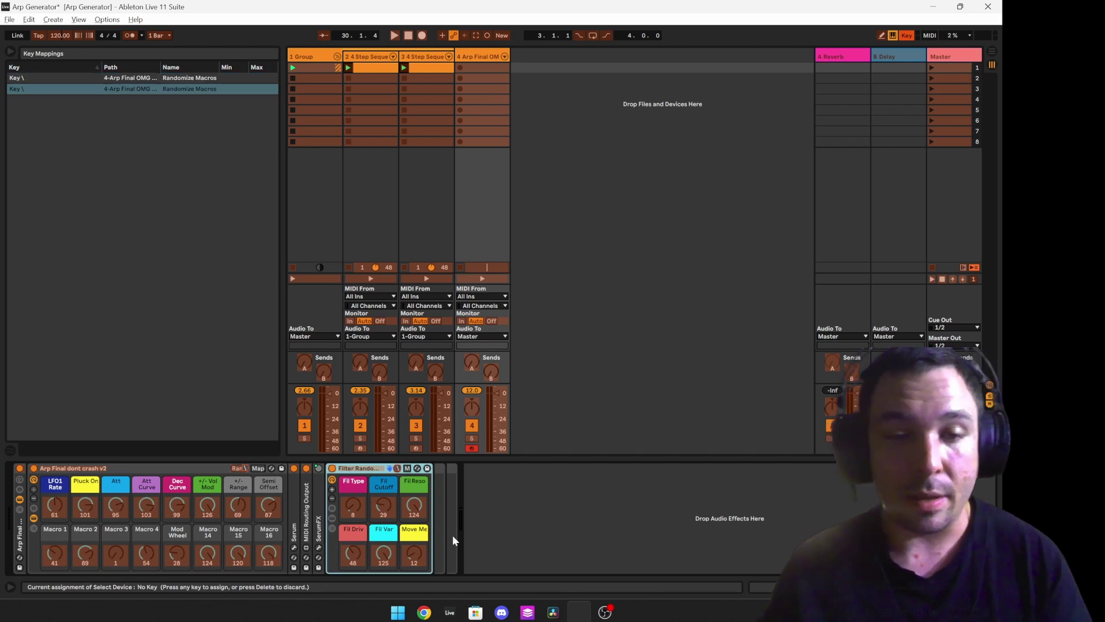
left_click(572, 542)
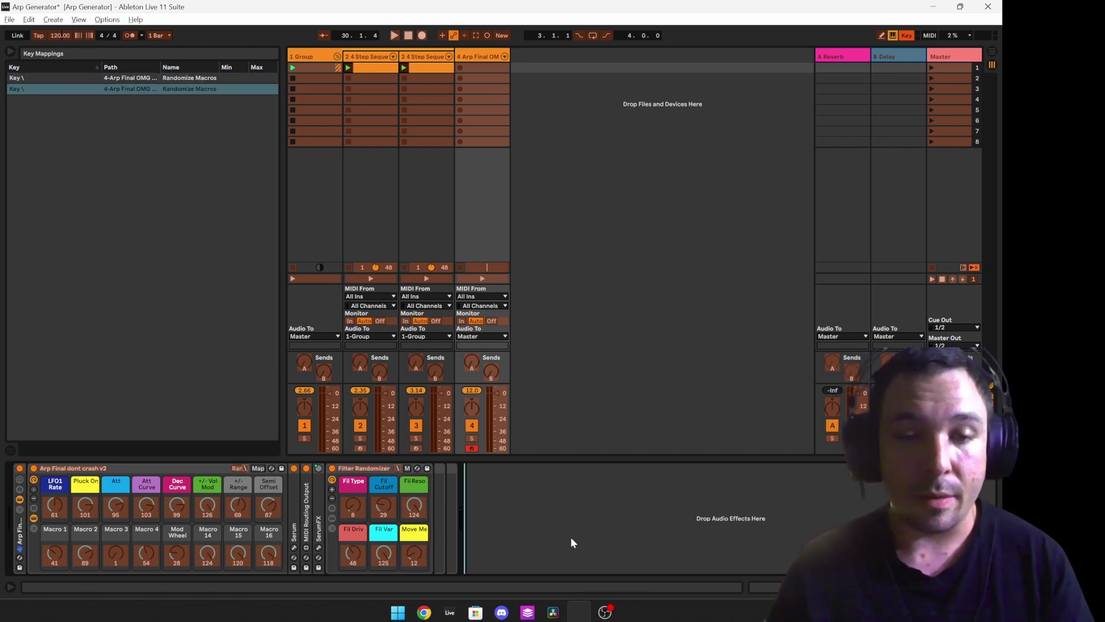
left_click(907, 35)
Randomize both racks together several times with the mapped key to audition new arpeggio and filter combinations.
key("backslash")
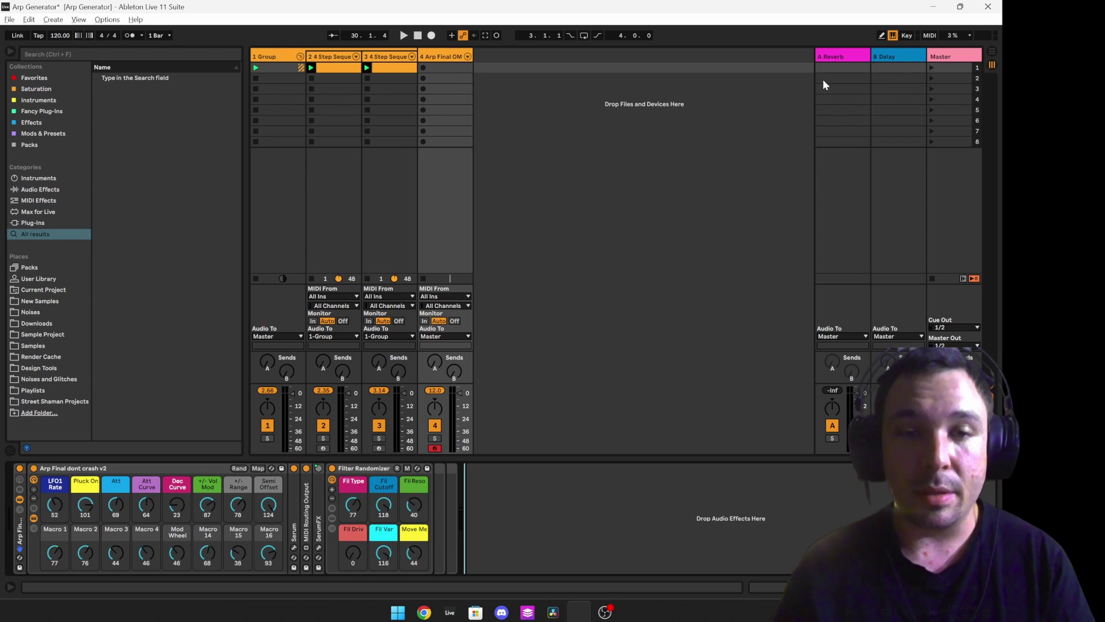
key("backslash")
key("backslash")
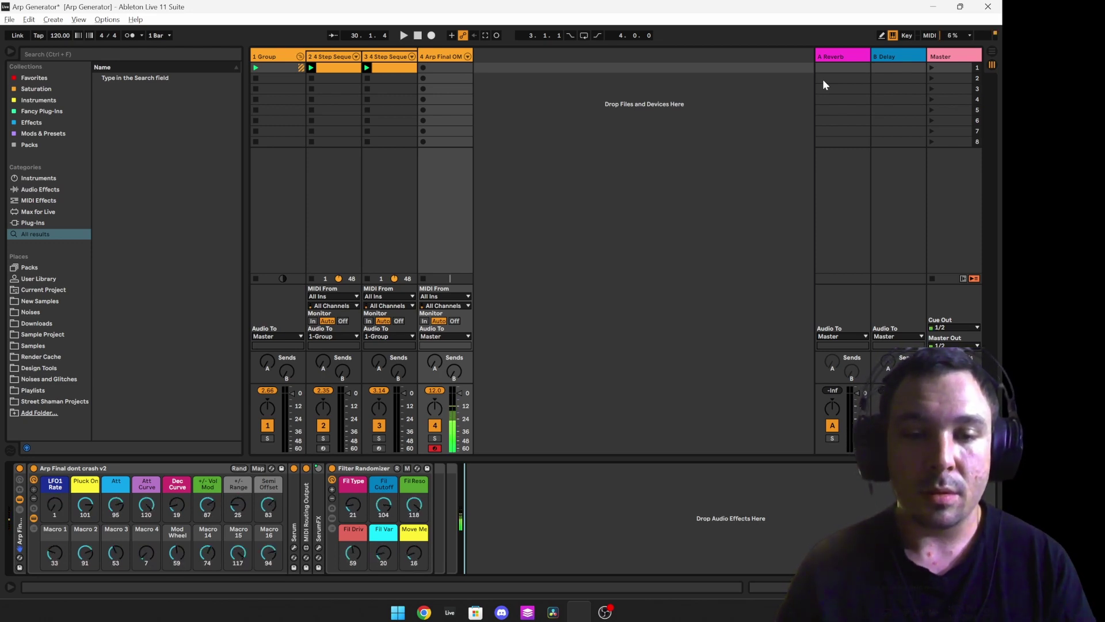
key("backslash")
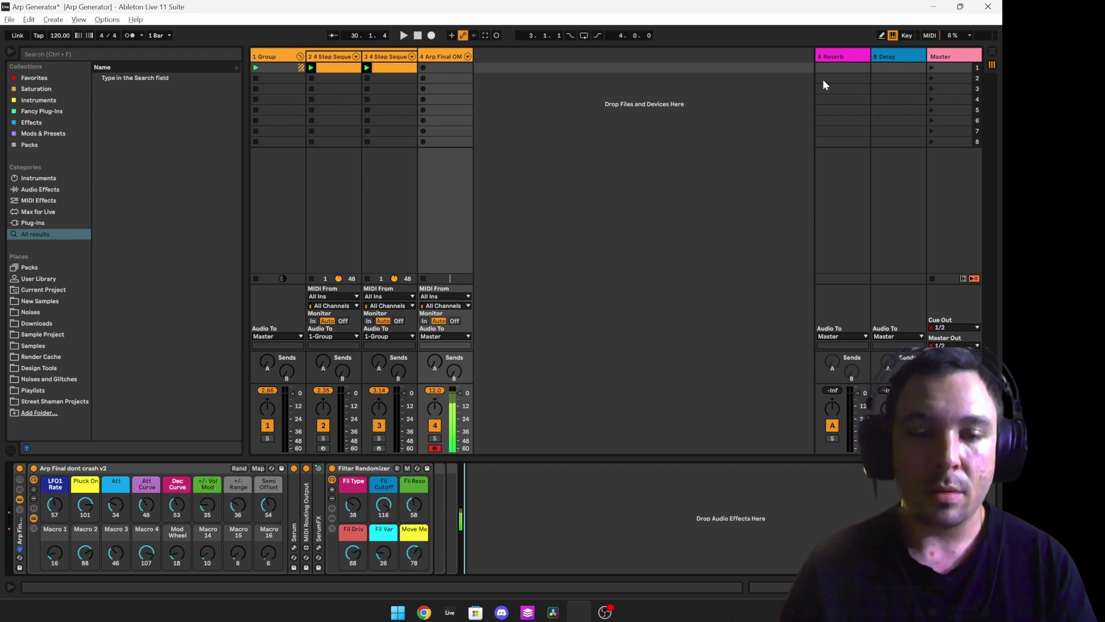
key("backslash")
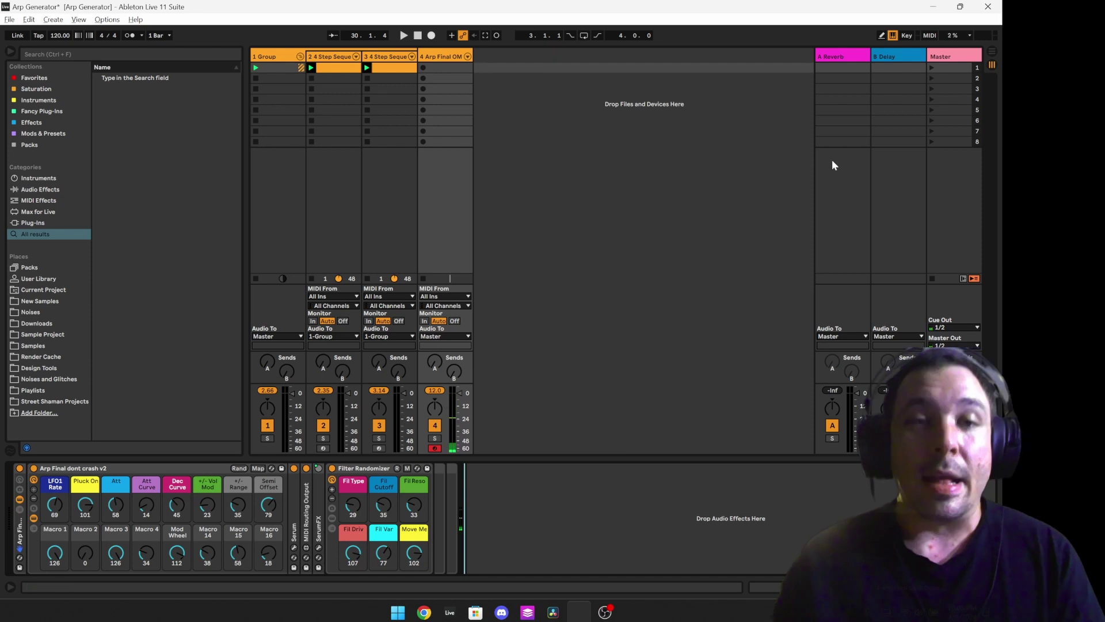
Delete the whole Arp Final rack from track 4 and select the emptied MIDI track.
left_click(19, 538)
key("Delete")
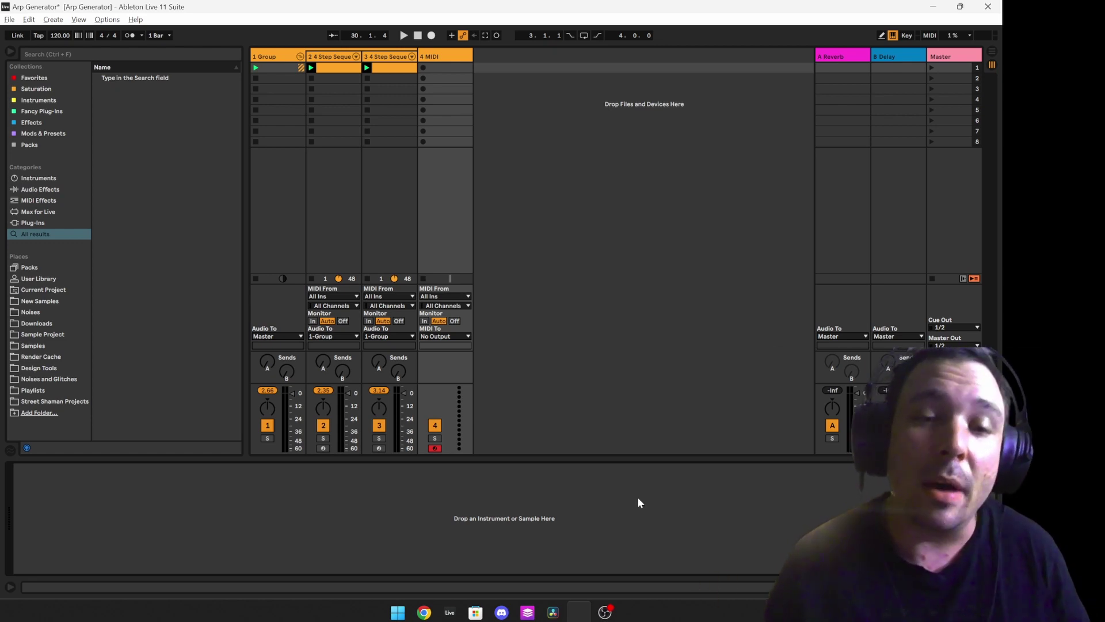
left_click(451, 64)
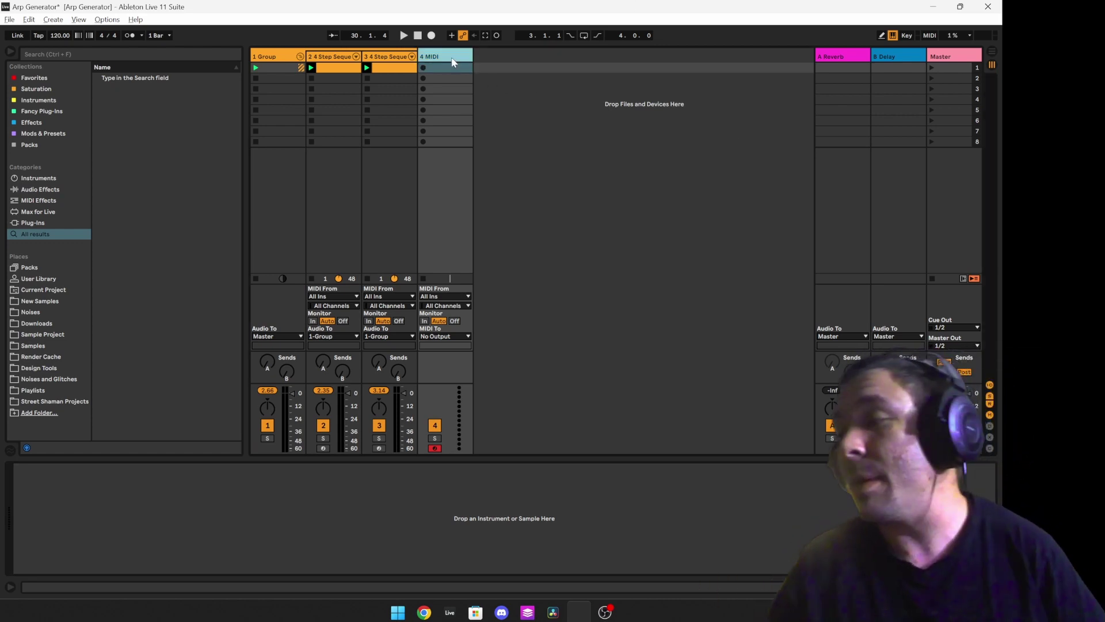